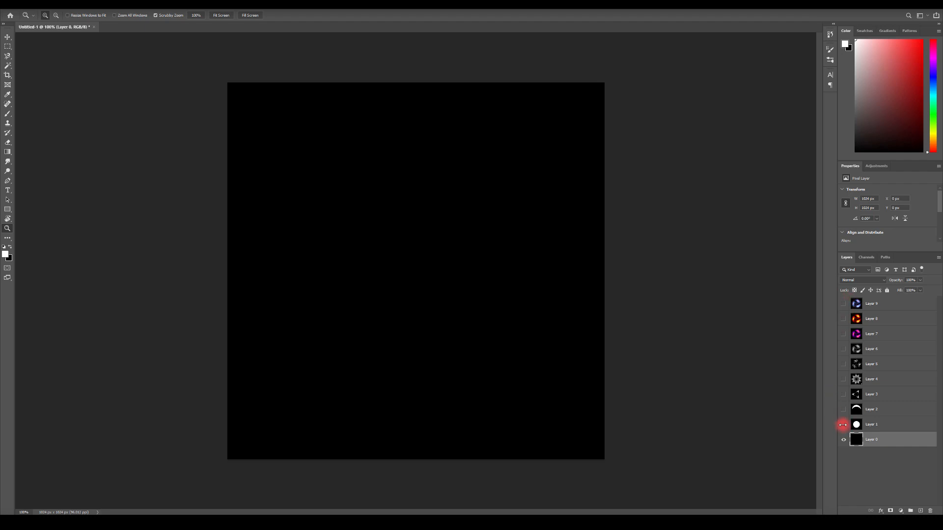
Reveal Layer 1 through Layer 9 one by one to examine each stage of the swirl effect.
{"action": "left_click", "coordinate": [843, 424]}
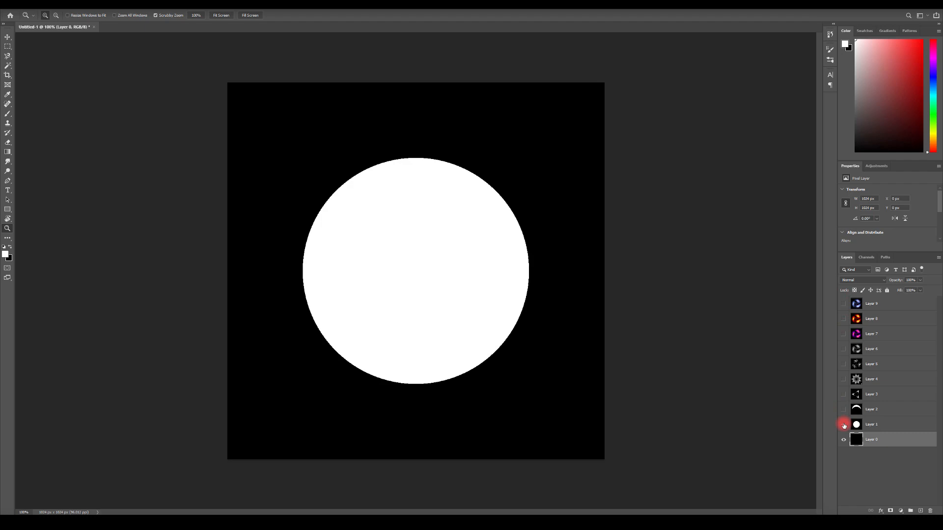
{"action": "left_click", "coordinate": [844, 409]}
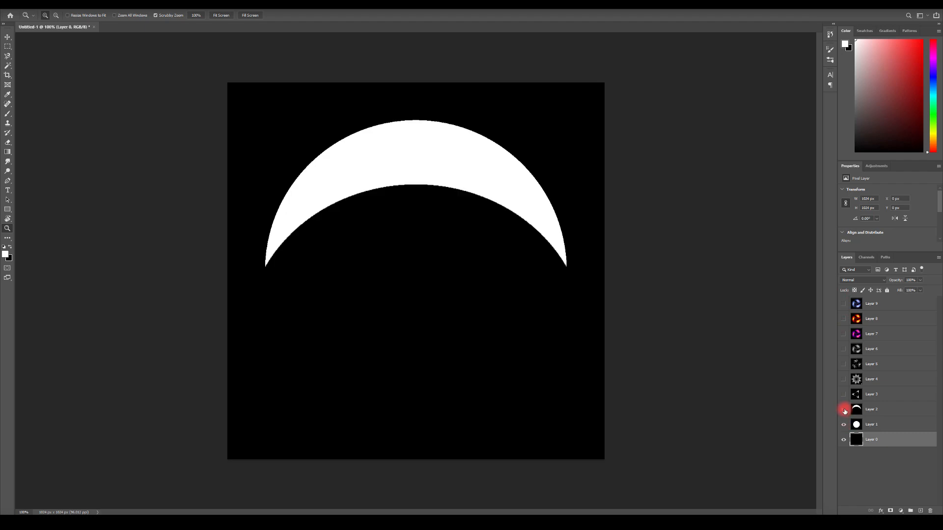
{"action": "left_click", "coordinate": [844, 394]}
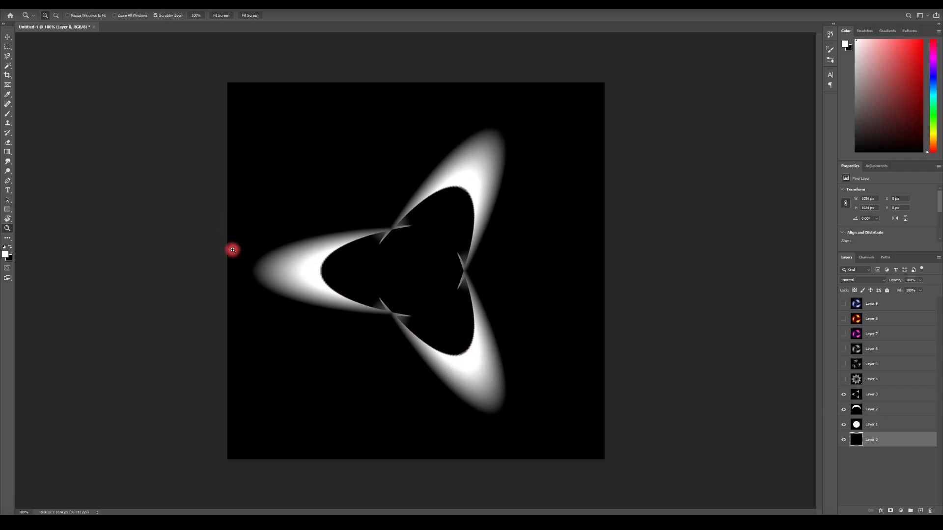
{"action": "left_click", "coordinate": [844, 379]}
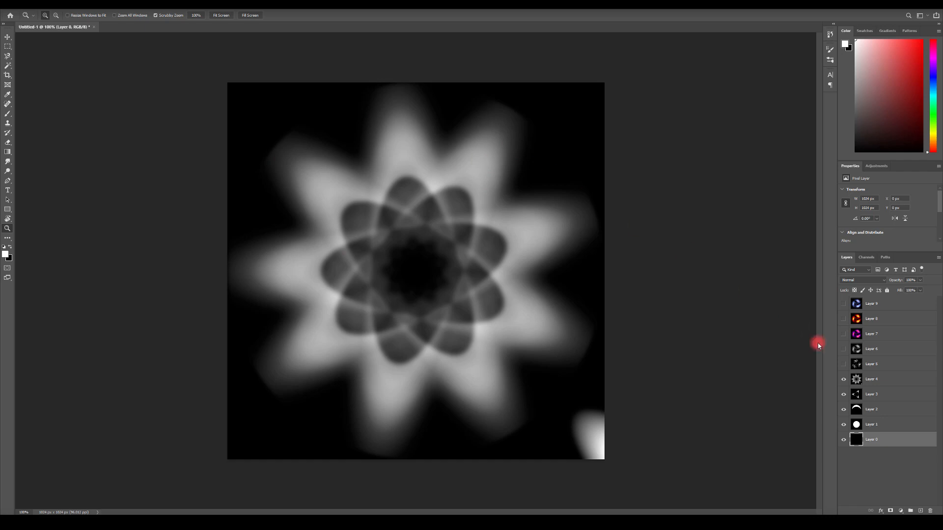
{"action": "left_click", "coordinate": [844, 364]}
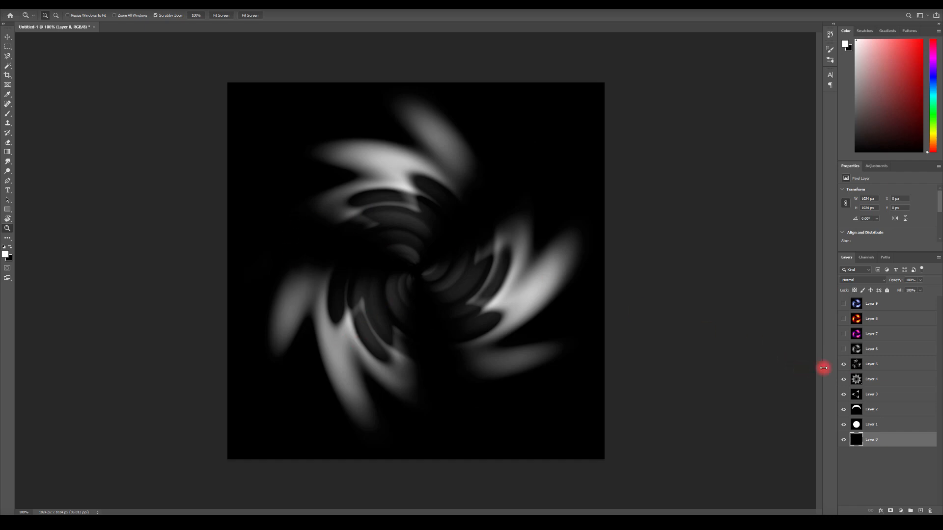
{"action": "left_click", "coordinate": [839, 350]}
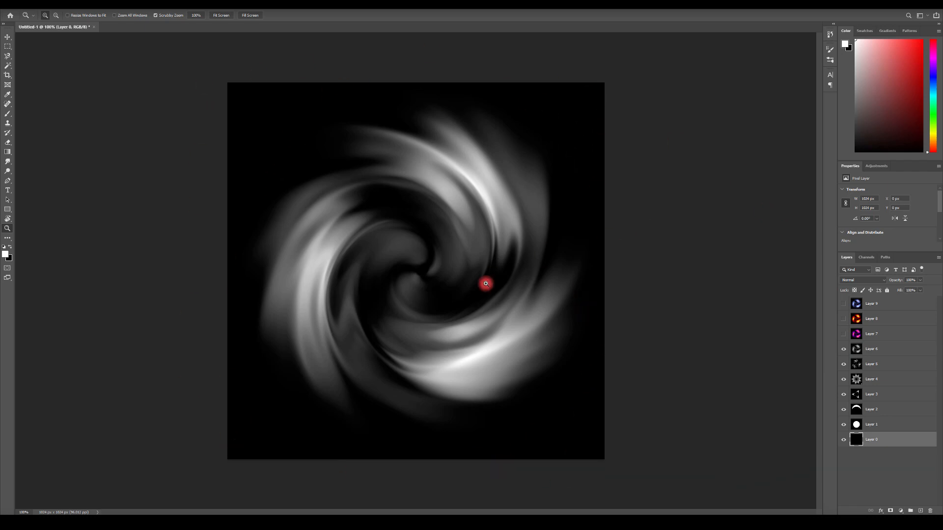
{"action": "left_click", "coordinate": [843, 334]}
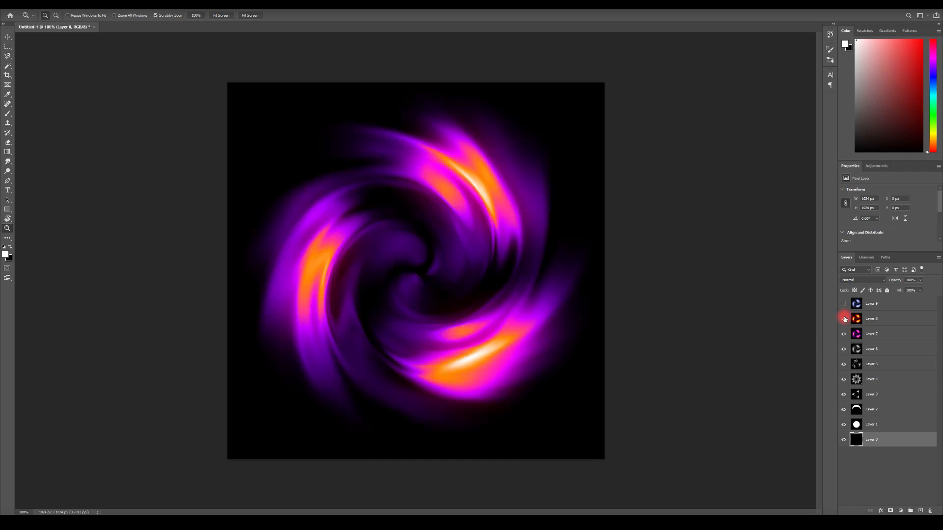
{"action": "left_click", "coordinate": [844, 319]}
{"action": "left_click", "coordinate": [844, 305]}
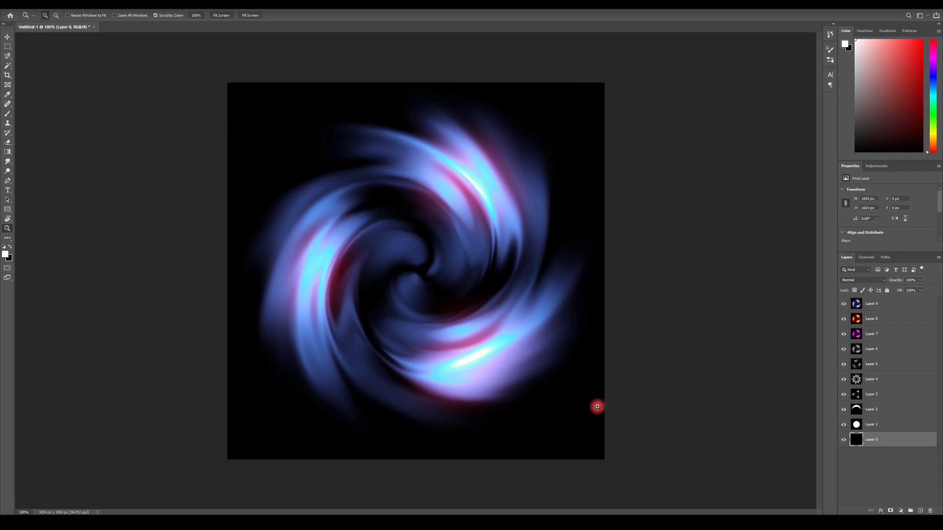
Hide Layer 9 and Layer 8 in turn and show them again to compare the swirl's color versions.
{"action": "left_click", "coordinate": [843, 304]}
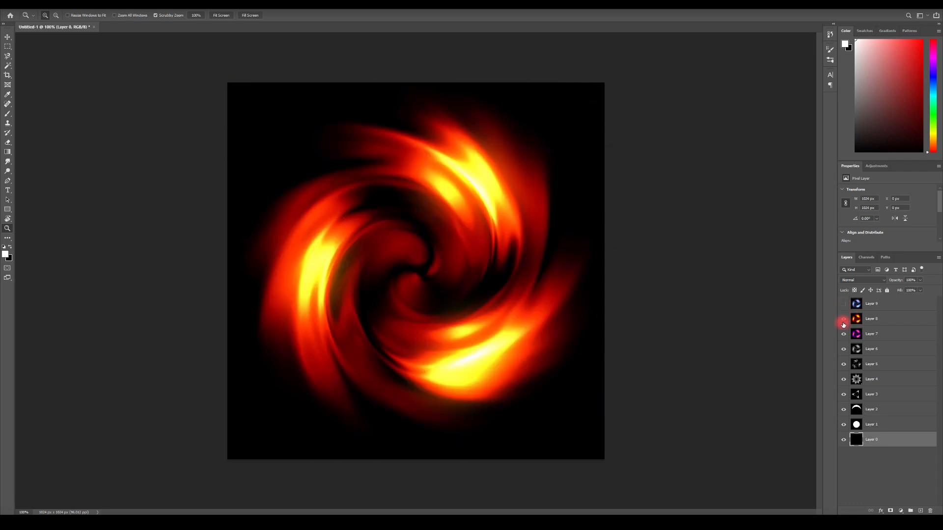
{"action": "left_click", "coordinate": [843, 319]}
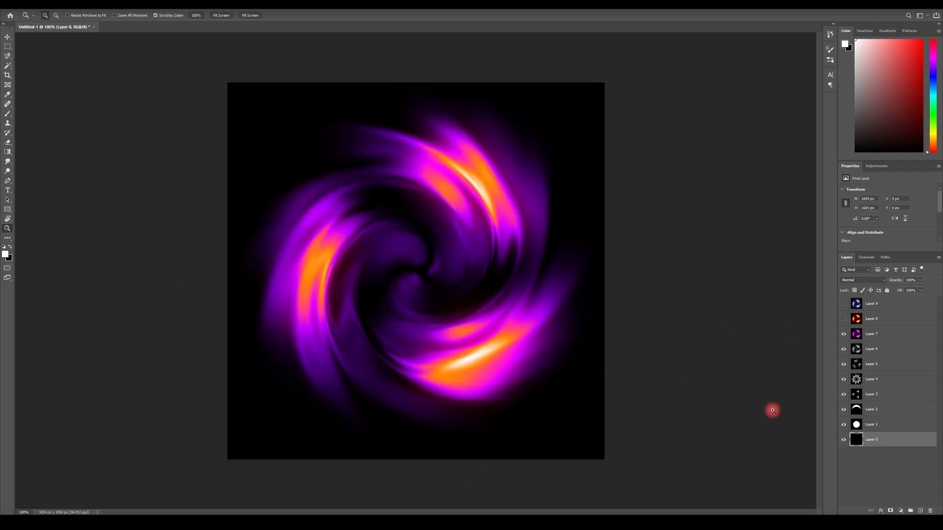
{"action": "left_click", "coordinate": [843, 320]}
{"action": "left_click", "coordinate": [844, 305]}
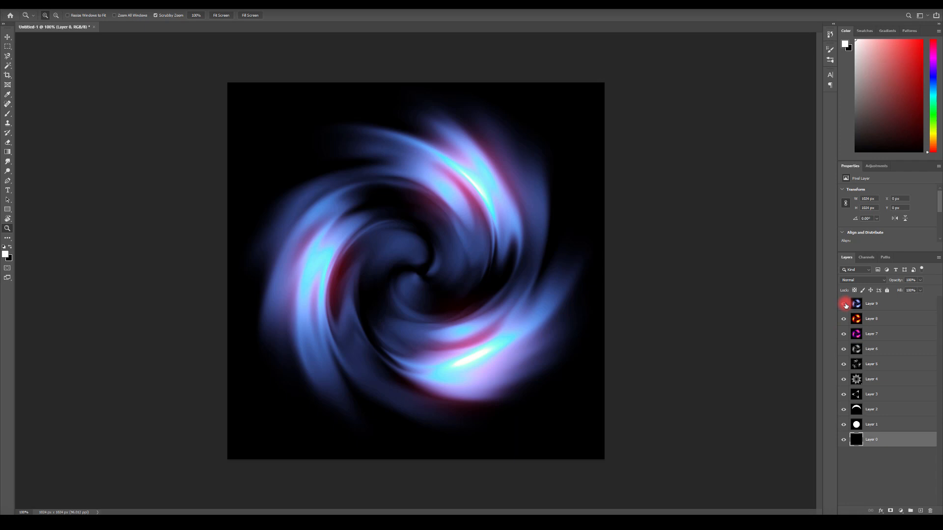
{"action": "left_click", "coordinate": [886, 305]}
{"action": "left_click", "coordinate": [872, 334]}
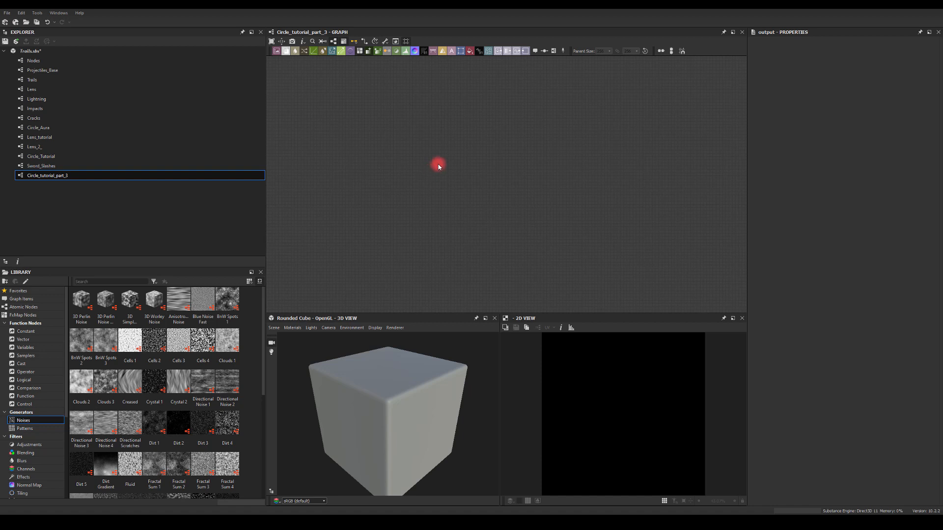
Add a Shape node to the empty graph with the Disc pattern and a scale of 0.89.
{"action": "key", "text": "space"}
{"action": "type", "text": "sh"}
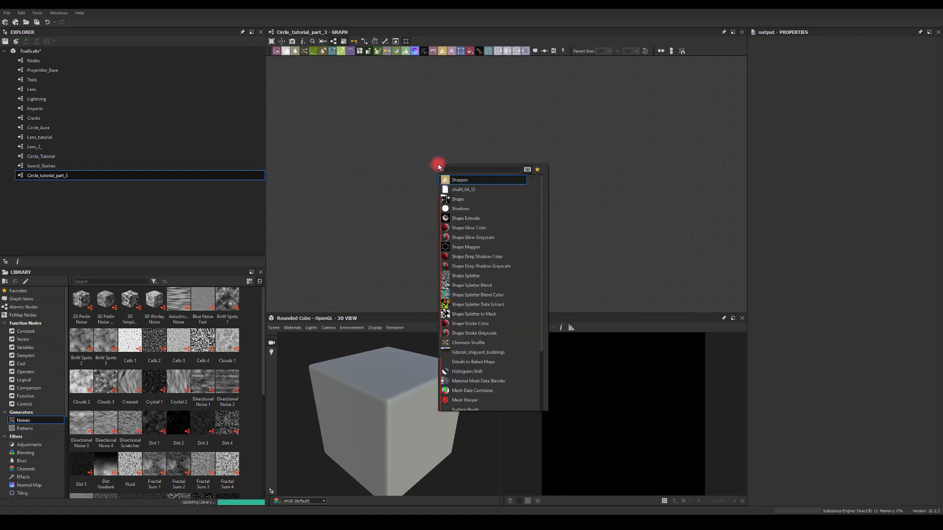
{"action": "key", "text": "Down"}
{"action": "key", "text": "Down"}
{"action": "key", "text": "Return"}
{"action": "left_click", "coordinate": [785, 377]}
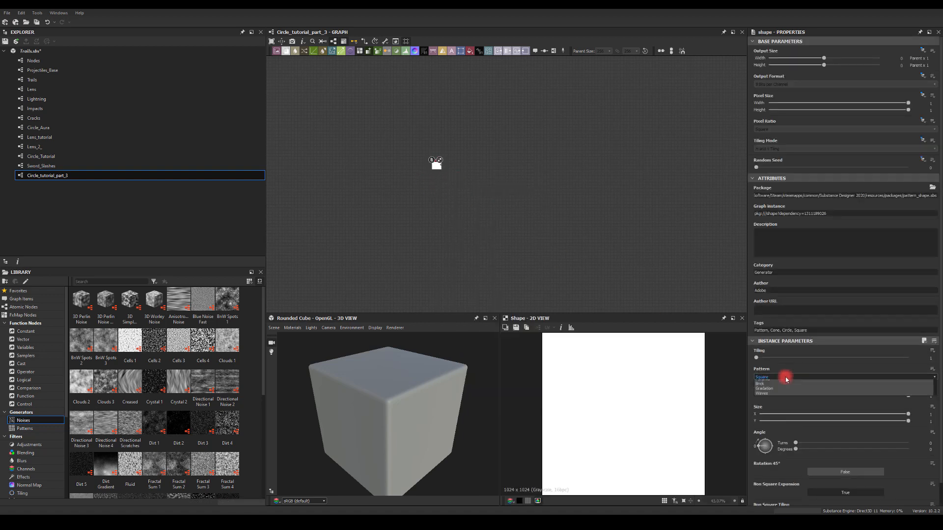
{"action": "left_click", "coordinate": [769, 387]}
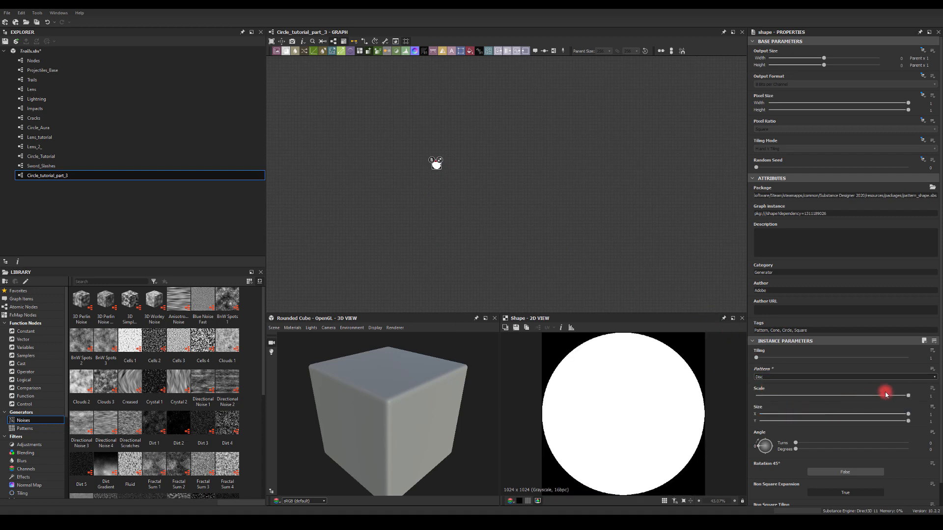
{"action": "mouse_move", "coordinate": [886, 396]}
{"action": "left_mouse_down"}
{"action": "mouse_move", "coordinate": [869, 396]}
{"action": "mouse_move", "coordinate": [892, 396]}
{"action": "left_mouse_up"}
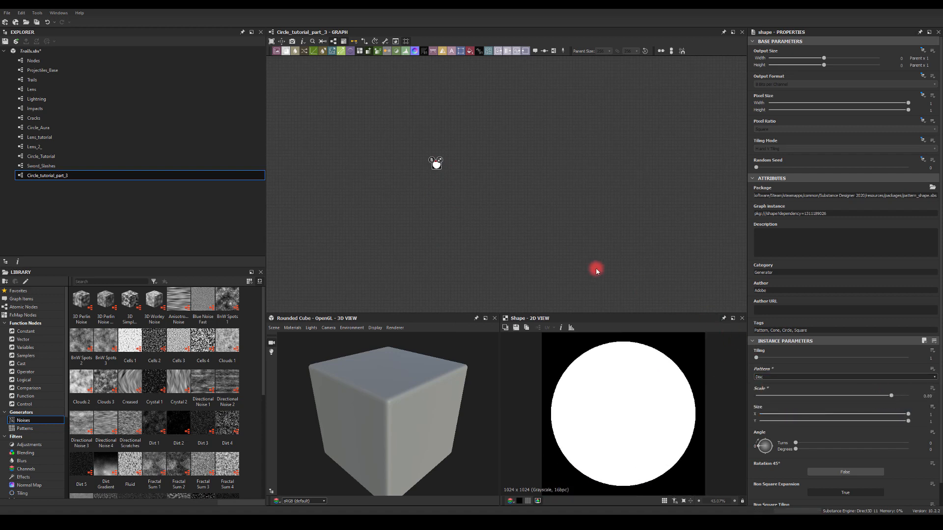
Reposition the Shape node and add a Transformation 2D node fed by its output.
{"action": "left_click_drag", "start_coordinate": [436, 166], "coordinate": [369, 141]}
{"action": "scroll", "coordinate": [448, 140], "scroll_direction": "up", "scroll_amount": 5}
{"action": "left_click_drag", "start_coordinate": [399, 155], "coordinate": [635, 173]}
{"action": "type", "text": "tra"}
{"action": "left_click", "coordinate": [558, 174]}
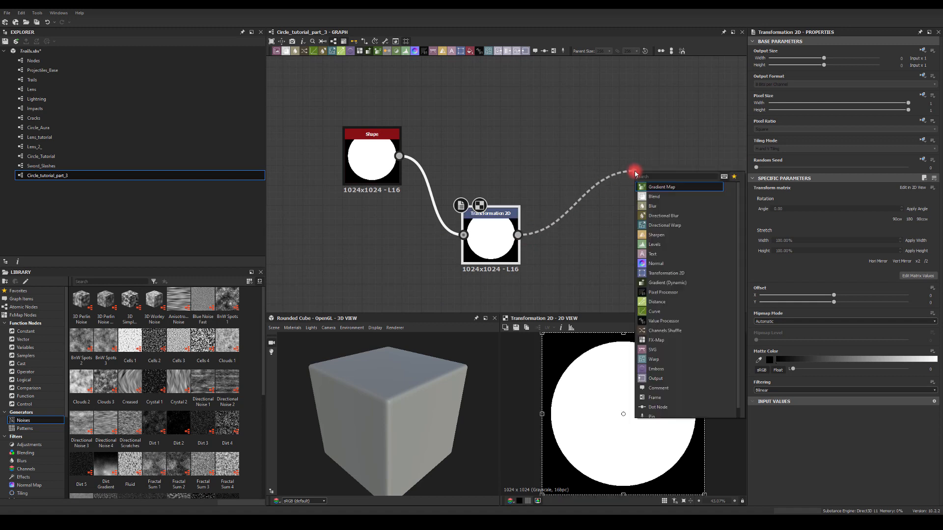
Add a Subtract-mode Blend node with the Shape as foreground and the Transformation 2D as background.
{"action": "left_click", "coordinate": [655, 196]}
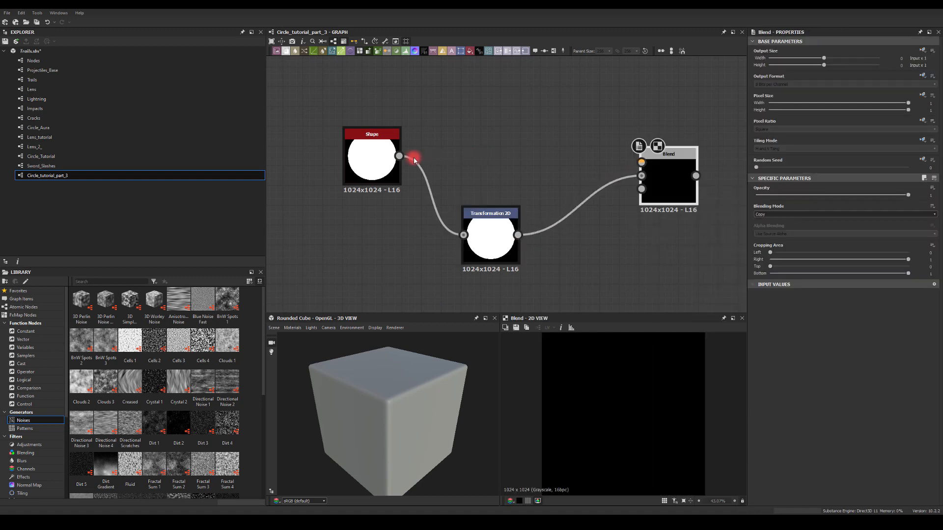
{"action": "left_click_drag", "start_coordinate": [400, 156], "coordinate": [624, 169]}
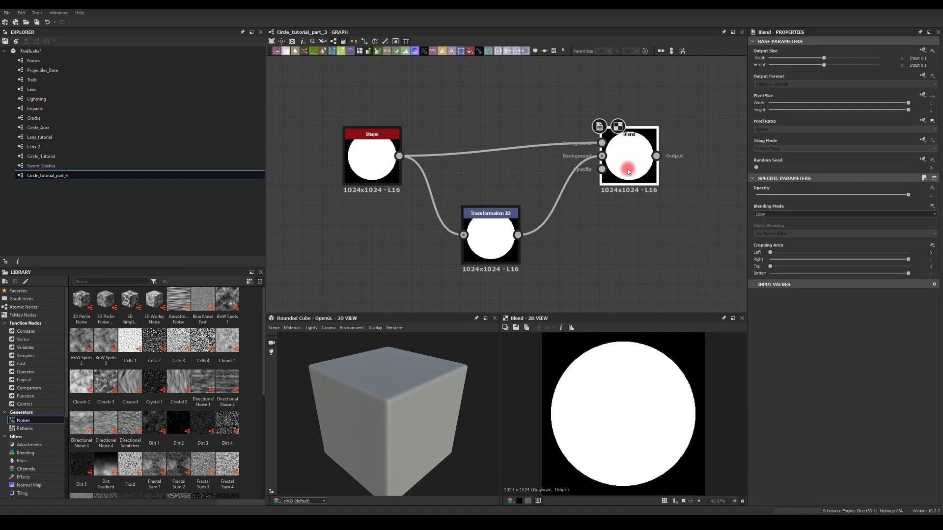
{"action": "left_click", "coordinate": [772, 214]}
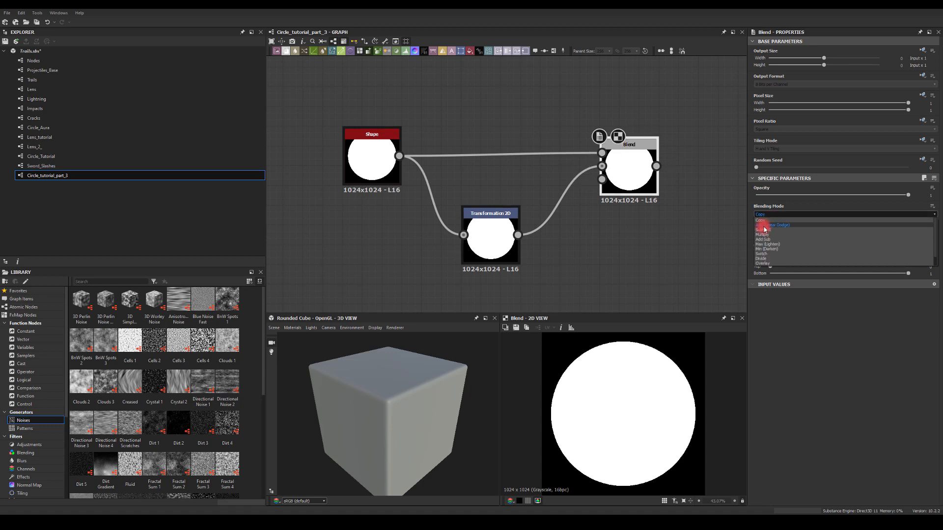
{"action": "left_click", "coordinate": [763, 230]}
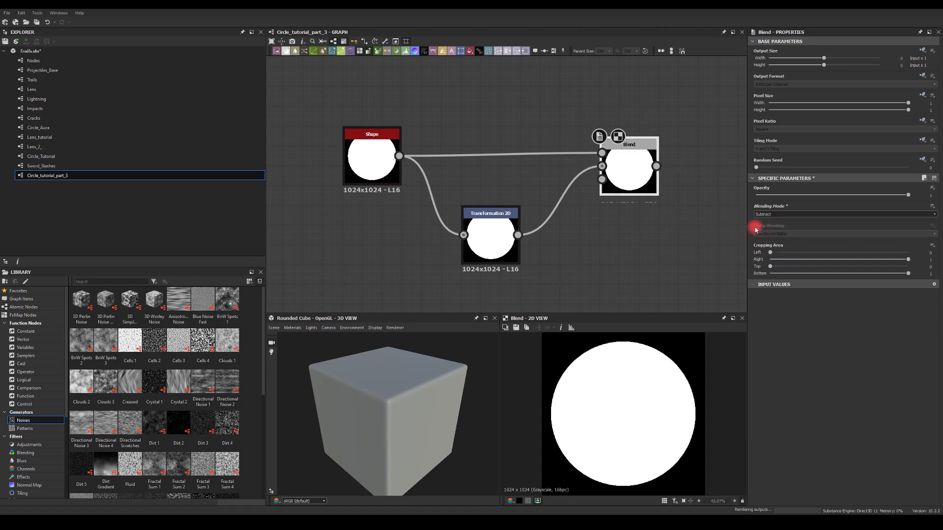
Offset the transformed disc downward by about 0.13 and swap the Blend inputs so the Transformation 2D feeds the foreground.
{"action": "left_click", "coordinate": [497, 234]}
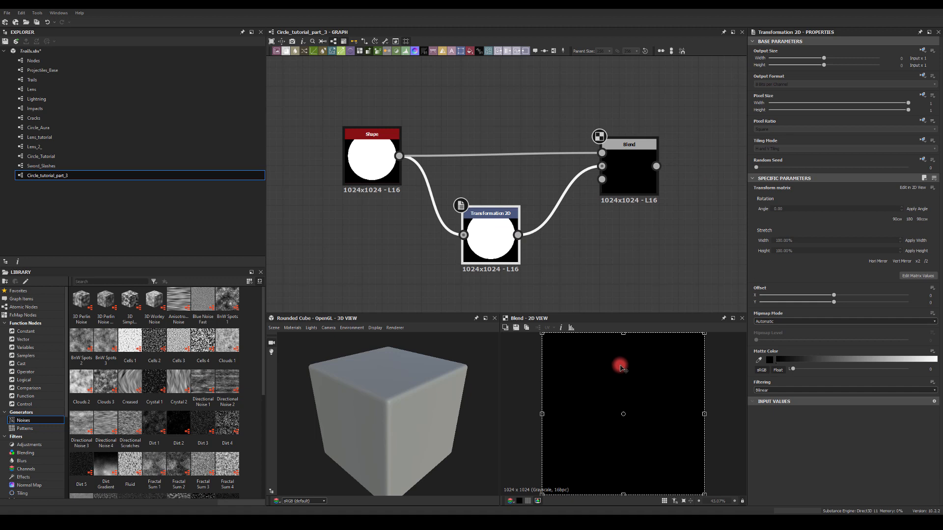
{"action": "left_click_drag", "start_coordinate": [621, 368], "coordinate": [623, 390]}
{"action": "left_click_drag", "start_coordinate": [520, 236], "coordinate": [602, 153]}
{"action": "left_click_drag", "start_coordinate": [399, 156], "coordinate": [601, 166]}
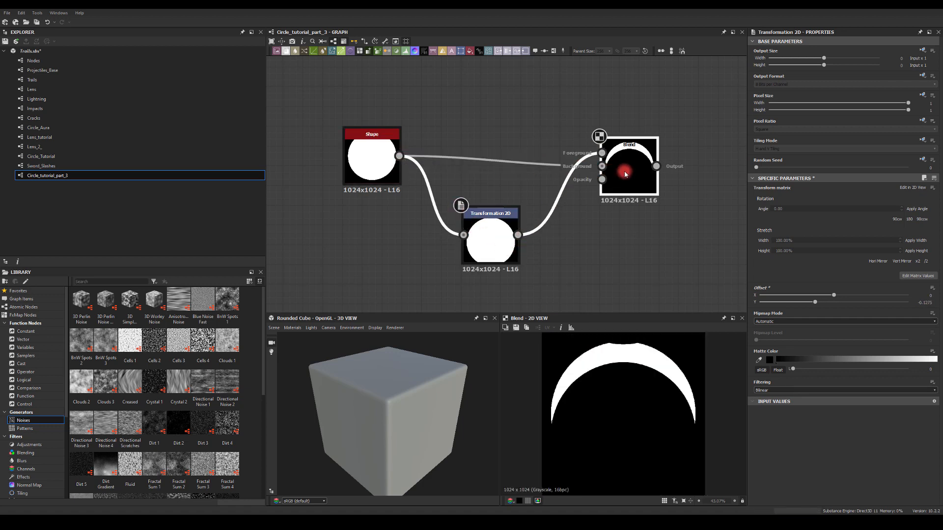
{"action": "left_click", "coordinate": [625, 174]}
Override the Transformation 2D node's inherited tiling mode with an absolute setting of No Tiling.
{"action": "left_click", "coordinate": [486, 236]}
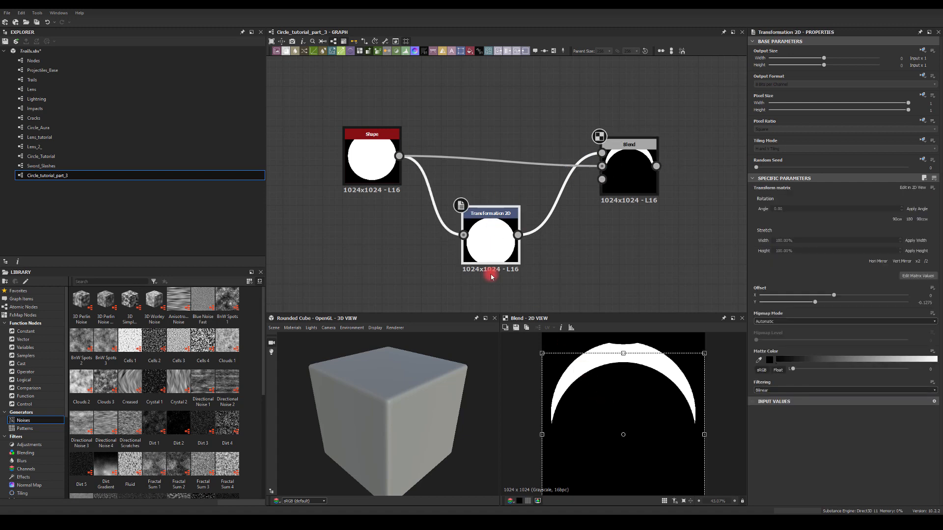
{"action": "left_click", "coordinate": [482, 193]}
{"action": "left_click", "coordinate": [491, 245]}
{"action": "left_click", "coordinate": [929, 143]}
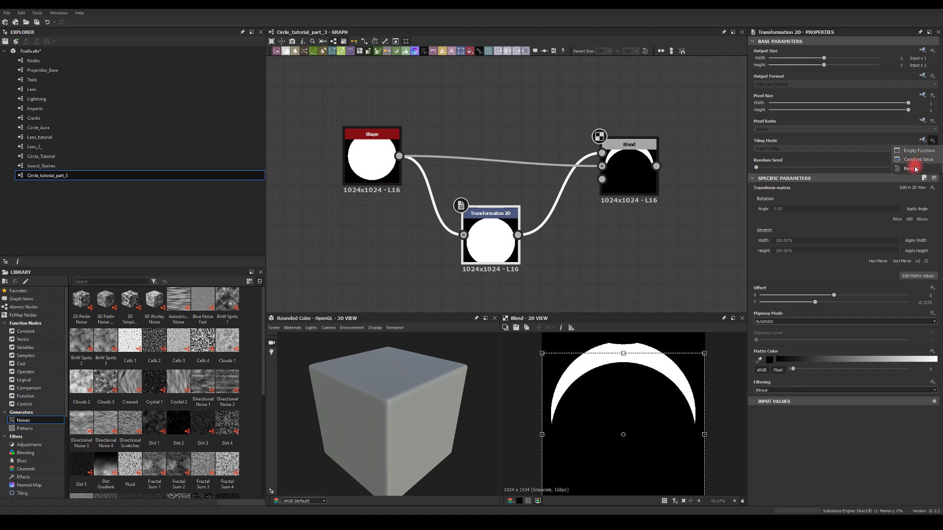
{"action": "left_click", "coordinate": [922, 142]}
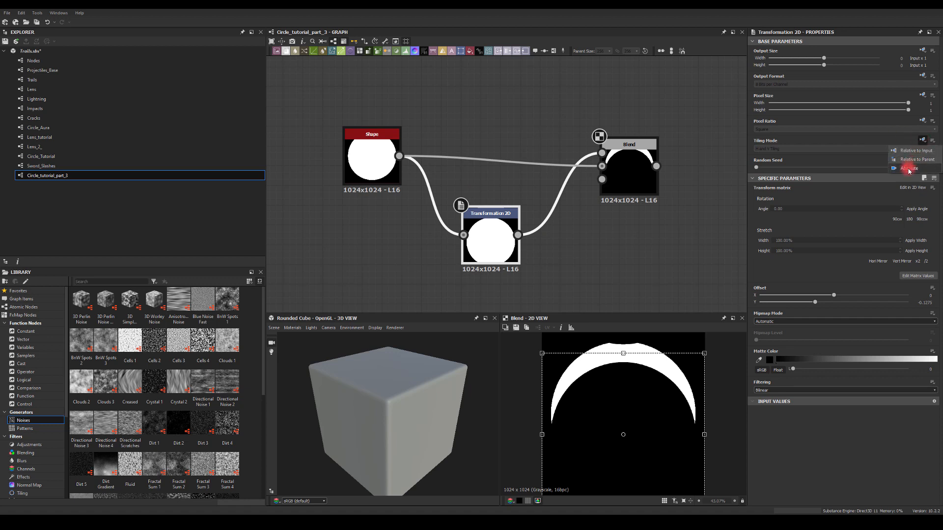
{"action": "left_click", "coordinate": [905, 160]}
{"action": "left_click", "coordinate": [774, 148]}
{"action": "left_click", "coordinate": [764, 155]}
{"action": "left_click", "coordinate": [531, 101]}
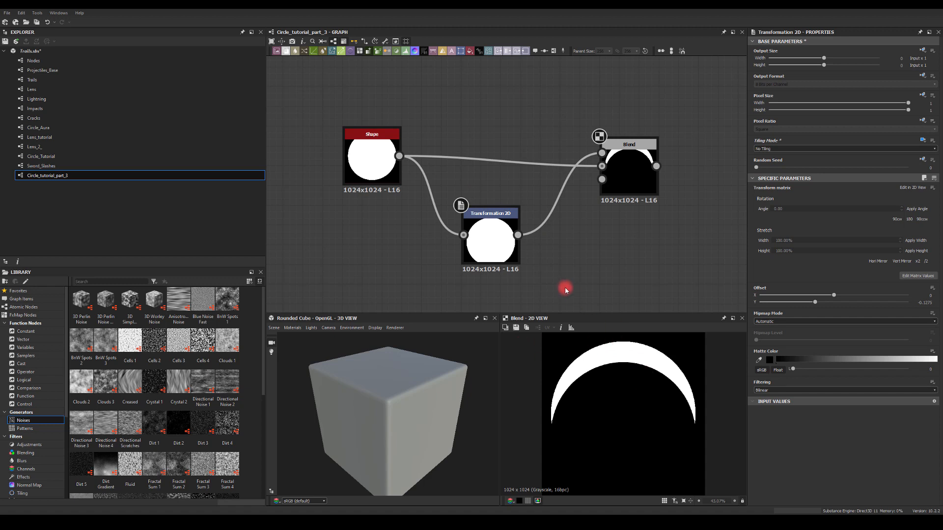
Add a Splatter Circular node after the Blend and route the Blend output into its pattern input instead of its background.
{"action": "left_click_drag", "start_coordinate": [637, 179], "coordinate": [597, 169]}
{"action": "middle_click_drag", "start_coordinate": [600, 204], "coordinate": [475, 187]}
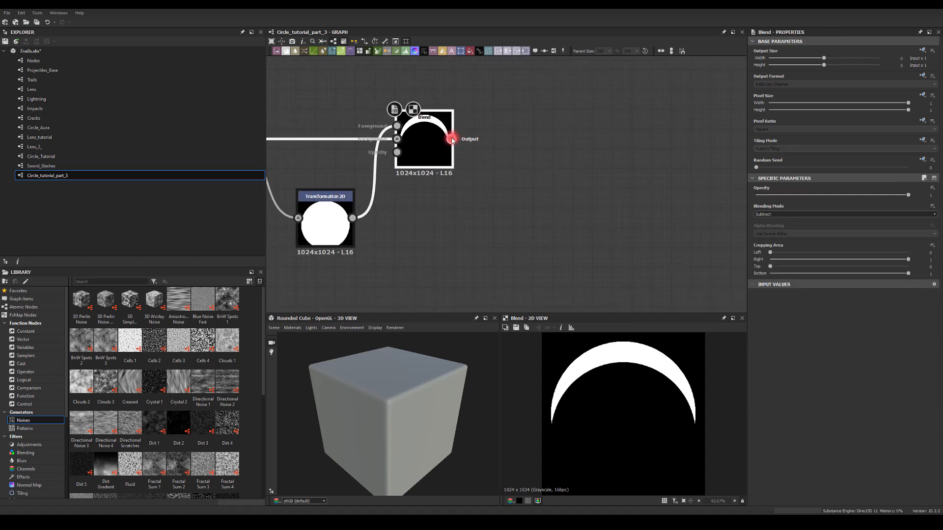
{"action": "left_click_drag", "start_coordinate": [451, 139], "coordinate": [575, 144]}
{"action": "type", "text": "spl"}
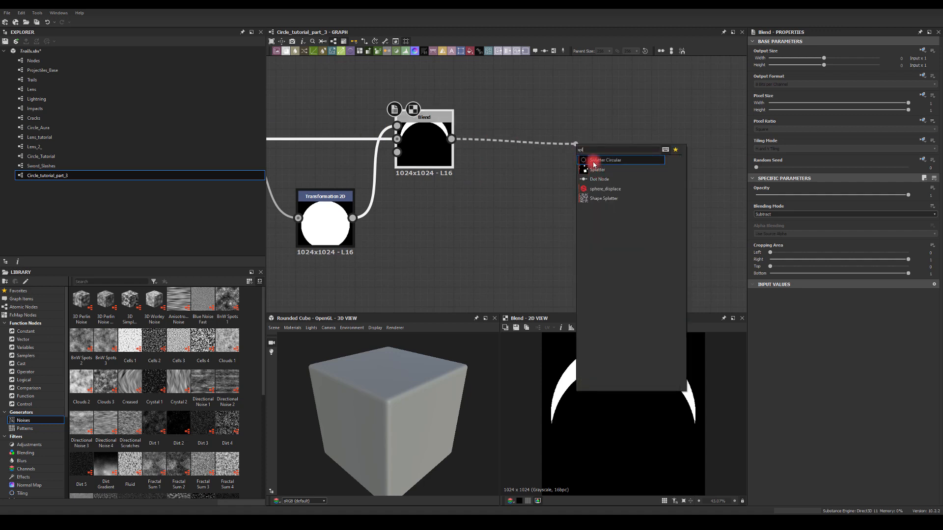
{"action": "left_click", "coordinate": [592, 161]}
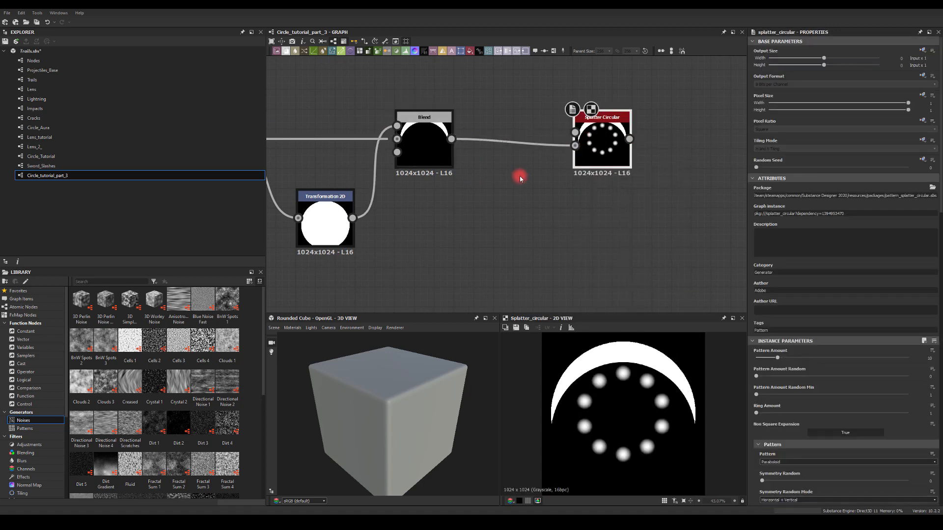
{"action": "mouse_move", "coordinate": [576, 147]}
{"action": "left_mouse_down"}
{"action": "mouse_move", "coordinate": [441, 141]}
{"action": "mouse_move", "coordinate": [575, 133]}
{"action": "left_mouse_up"}
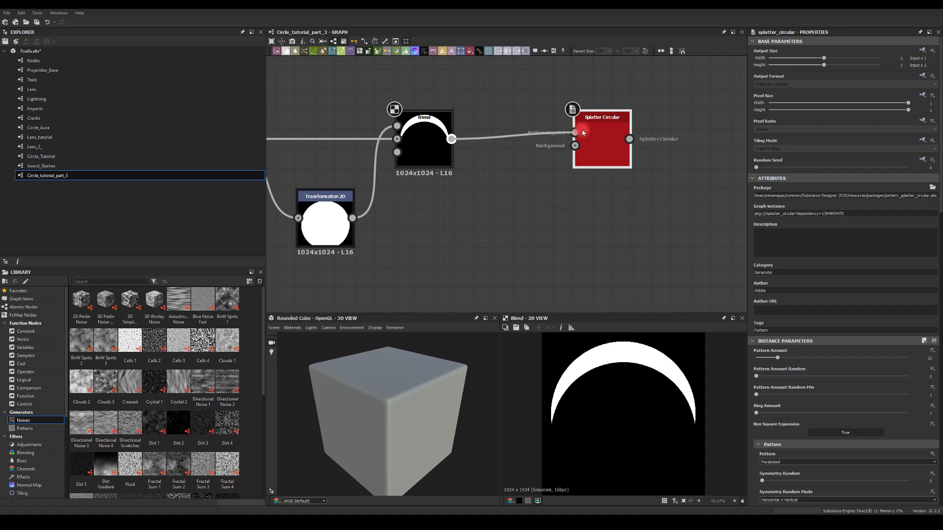
Preview the Splatter Circular node and set its pattern to Image Input.
{"action": "double_click", "coordinate": [600, 140]}
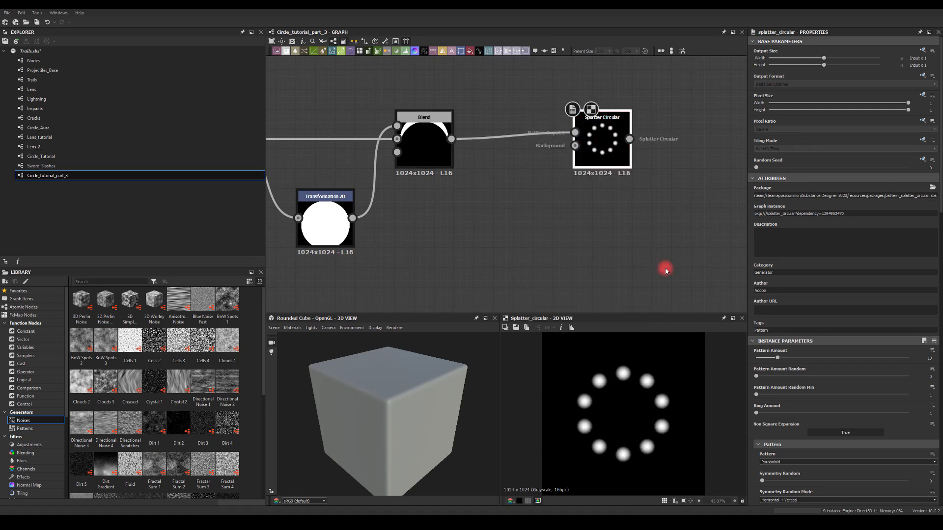
{"action": "left_click", "coordinate": [770, 461]}
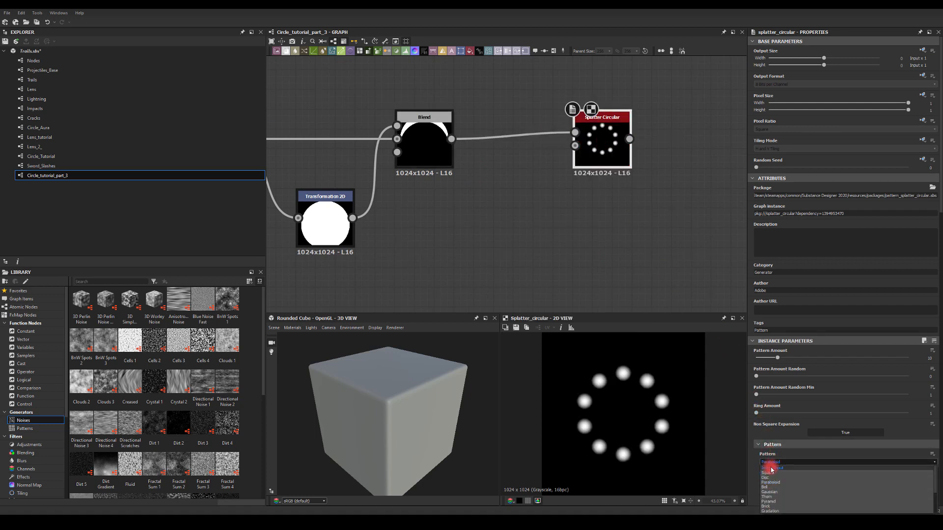
{"action": "left_click", "coordinate": [770, 468]}
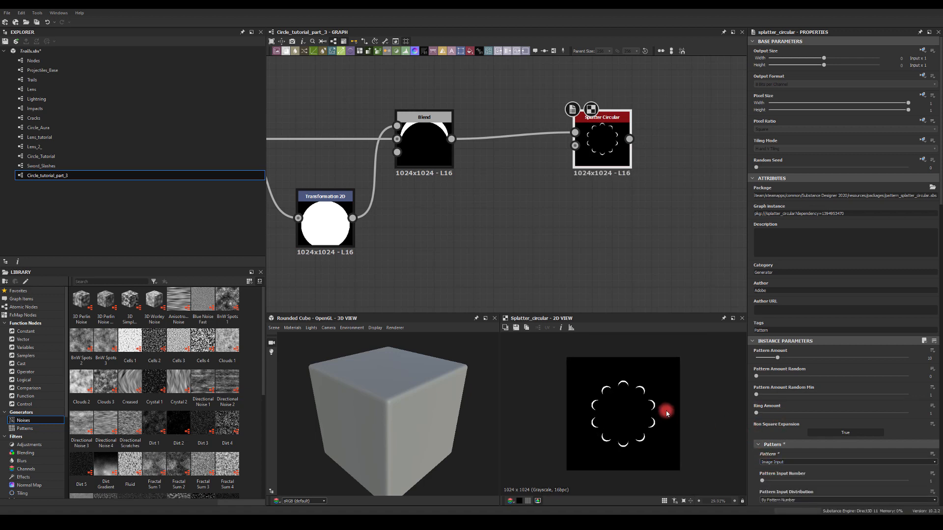
{"action": "scroll", "coordinate": [852, 420], "scroll_direction": "down", "scroll_amount": 3}
{"action": "scroll", "coordinate": [876, 411], "scroll_direction": "down", "scroll_amount": 9}
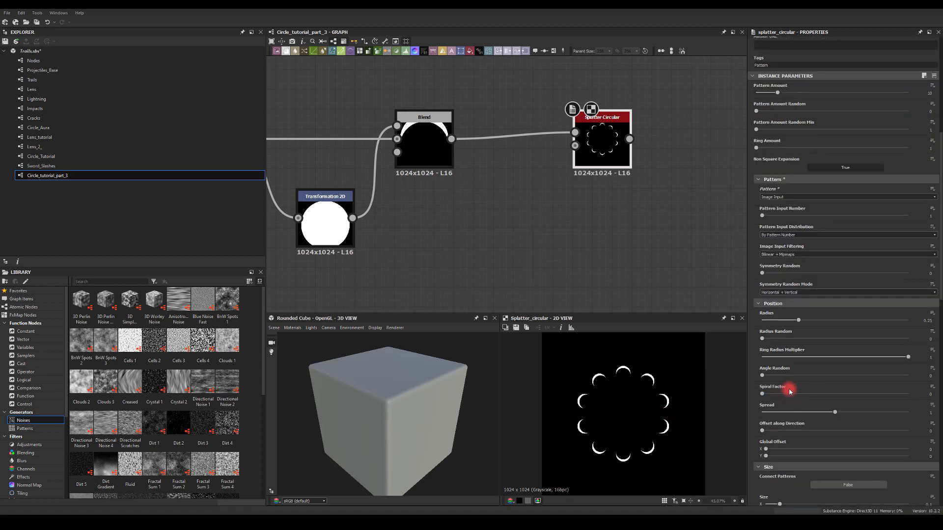
Set the Splatter Circular's radius to 0.1 and its pattern amount to 3.
{"action": "left_click_drag", "start_coordinate": [796, 320], "coordinate": [777, 320]}
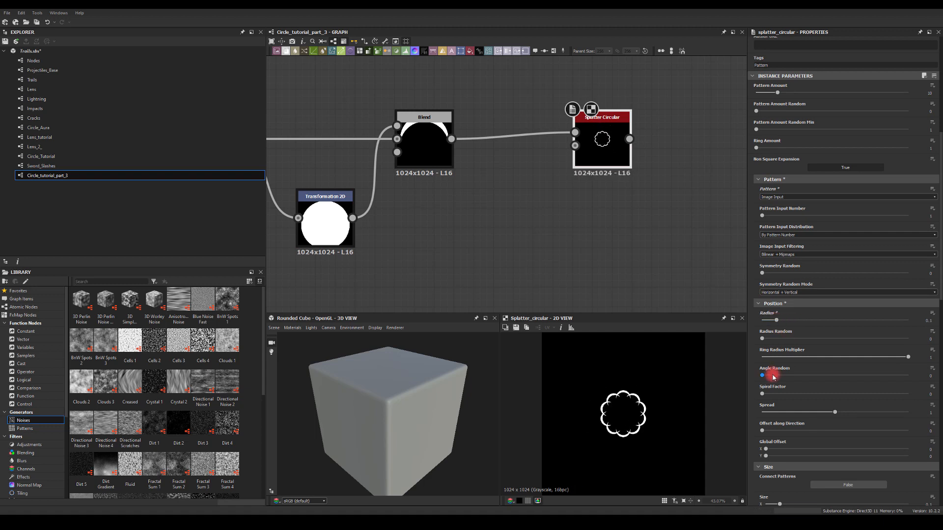
{"action": "scroll", "coordinate": [770, 255], "scroll_direction": "up", "scroll_amount": 5}
{"action": "scroll", "coordinate": [769, 255], "scroll_direction": "up", "scroll_amount": 1}
{"action": "left_click_drag", "start_coordinate": [777, 225], "coordinate": [761, 229]}
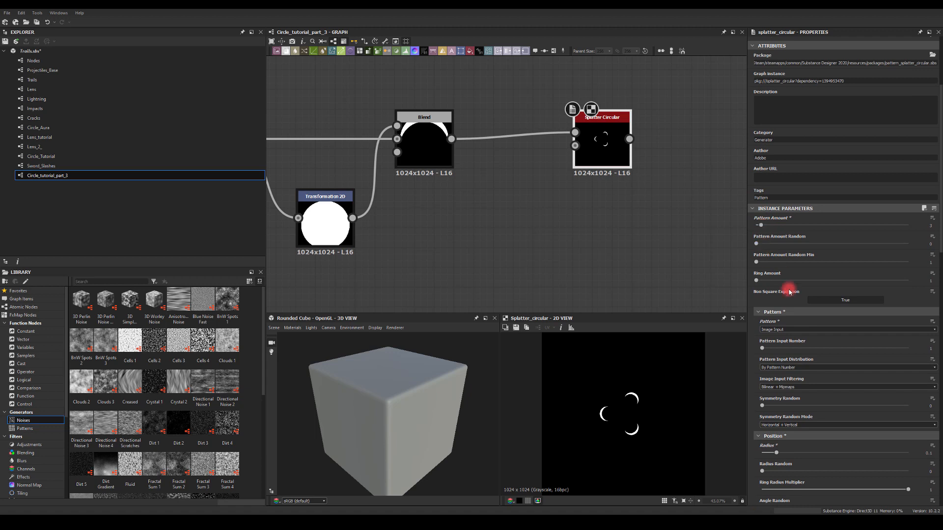
Enlarge the splattered crescents with a scale of 2 and a size of 0.17 in X and 0.42 in Y.
{"action": "scroll", "coordinate": [802, 321], "scroll_direction": "down", "scroll_amount": 6}
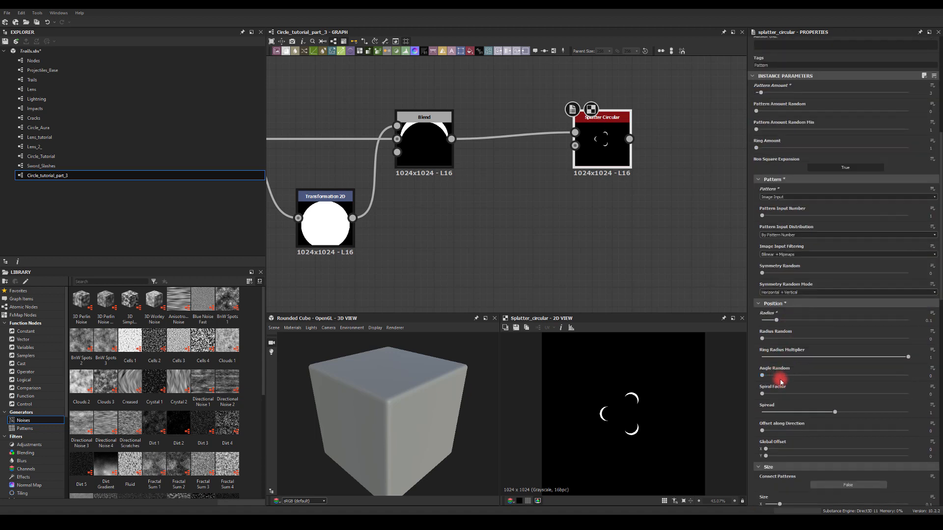
{"action": "scroll", "coordinate": [781, 382], "scroll_direction": "down", "scroll_amount": 4}
{"action": "left_click_drag", "start_coordinate": [834, 467], "coordinate": [933, 464]}
{"action": "left_click_drag", "start_coordinate": [768, 443], "coordinate": [817, 427]}
{"action": "left_click_drag", "start_coordinate": [776, 416], "coordinate": [826, 424]}
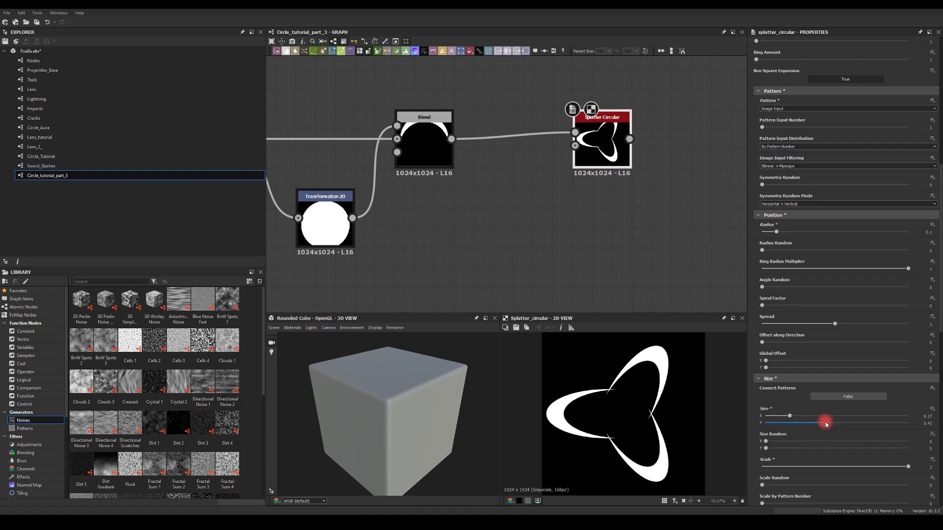
Add a Slope Blur Grayscale node fed by the Splatter Circular output.
{"action": "middle_click_drag", "start_coordinate": [634, 228], "coordinate": [498, 187]}
{"action": "left_click_drag", "start_coordinate": [496, 121], "coordinate": [578, 212]}
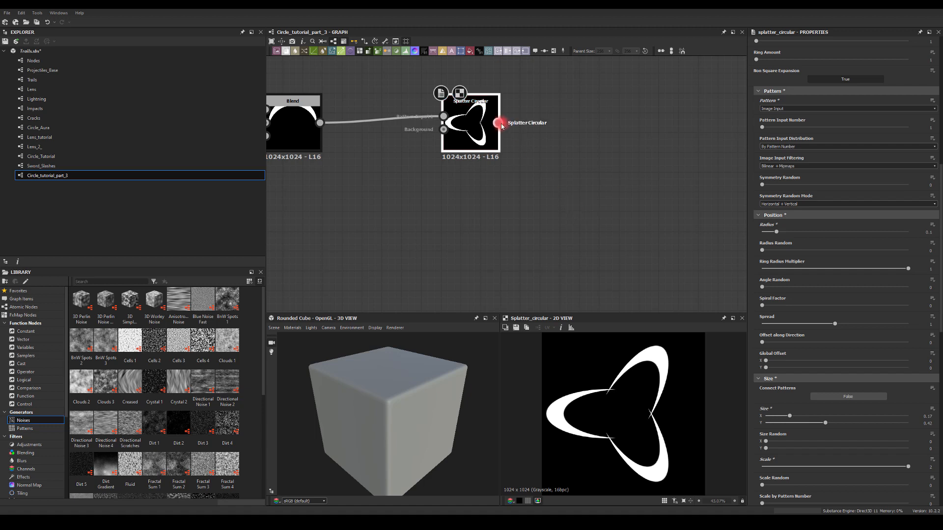
{"action": "left_click_drag", "start_coordinate": [497, 123], "coordinate": [571, 187]}
{"action": "type", "text": "slo"}
{"action": "left_click", "coordinate": [602, 207]}
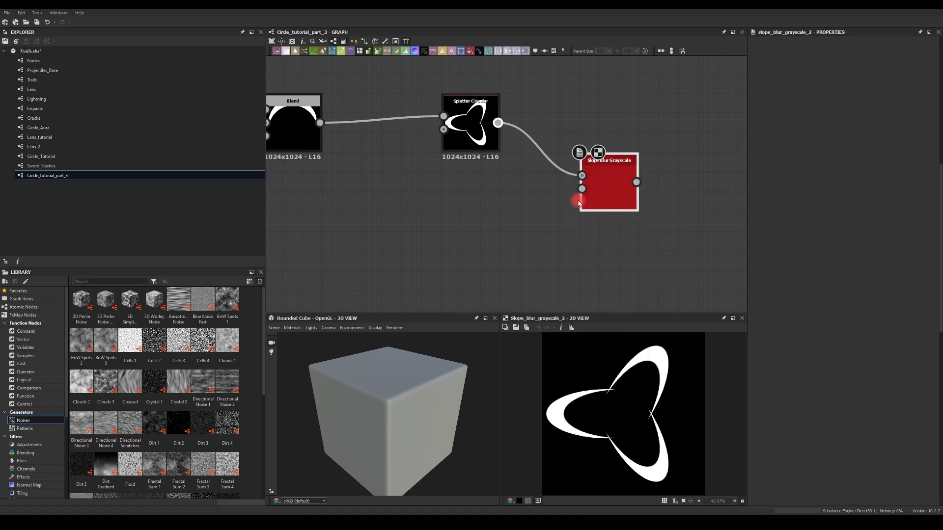
Add a Shape node with the Paraboloid pattern and connect it to the Slope Blur Grayscale's slope input.
{"action": "key", "text": "space"}
{"action": "type", "text": "sha"}
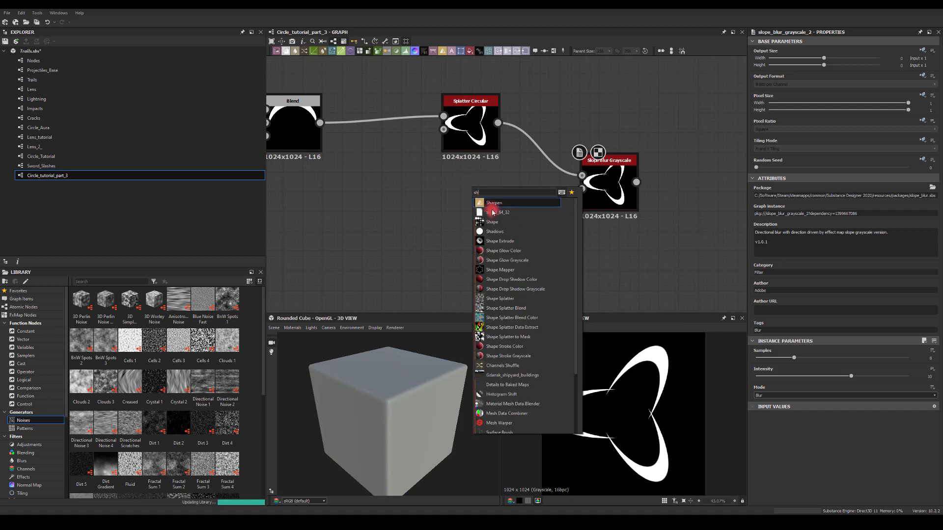
{"action": "left_click", "coordinate": [492, 219]}
{"action": "left_click_drag", "start_coordinate": [480, 186], "coordinate": [582, 189]}
{"action": "left_click", "coordinate": [753, 377]}
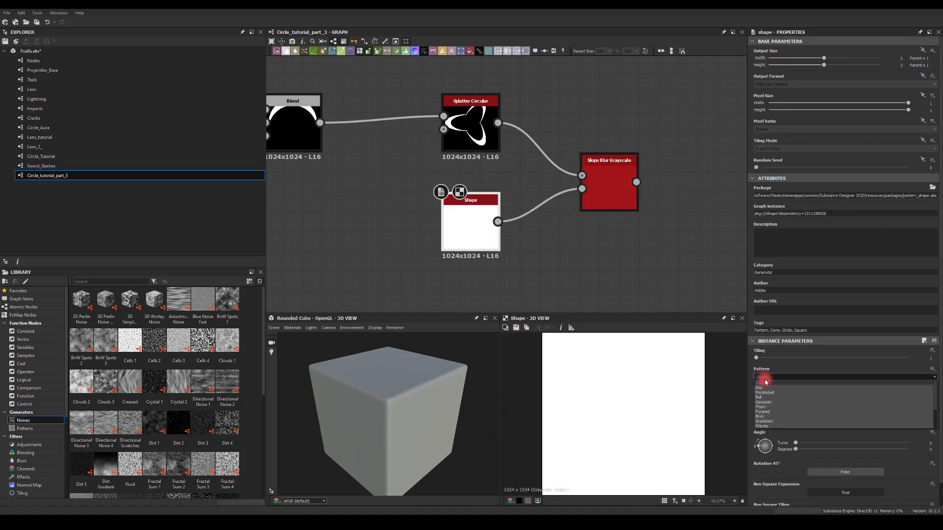
{"action": "left_click", "coordinate": [764, 393]}
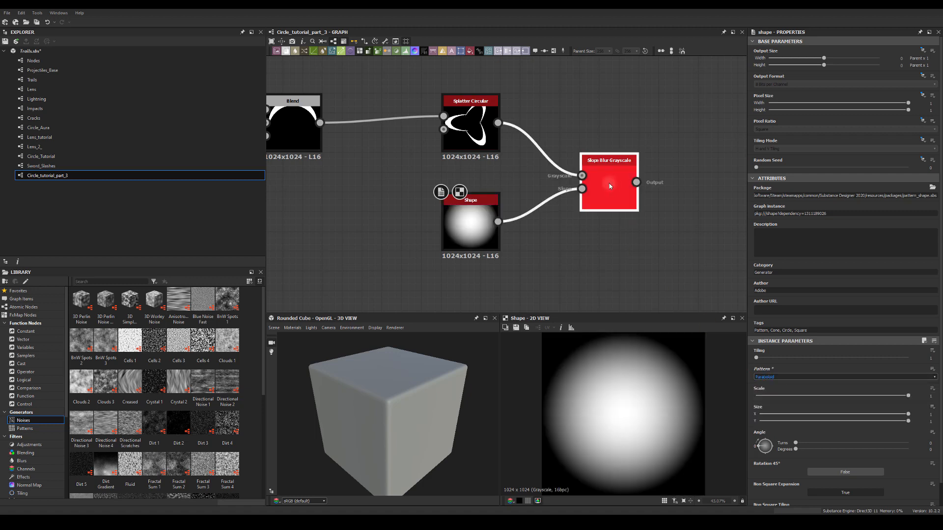
Set the Slope Blur Grayscale to 32 samples and an intensity of 0.18.
{"action": "left_click_drag", "start_coordinate": [634, 211], "coordinate": [614, 190]}
{"action": "left_click_drag", "start_coordinate": [791, 357], "coordinate": [908, 357]}
{"action": "left_click_drag", "start_coordinate": [855, 378], "coordinate": [816, 384]}
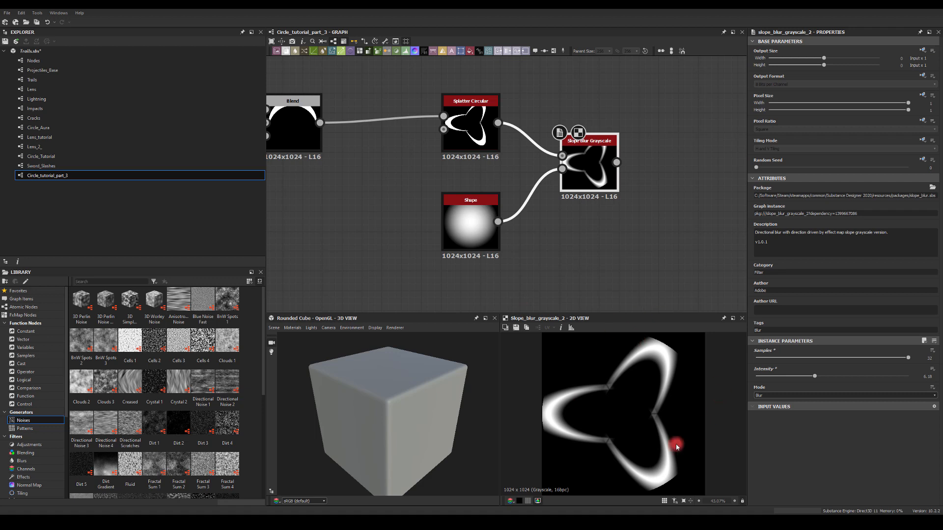
Insert a Transformation 2D node between the Blend and Splatter Circular and scale the crescent down slightly and uniformly around its centre.
{"action": "middle_click_drag", "start_coordinate": [341, 183], "coordinate": [437, 180]}
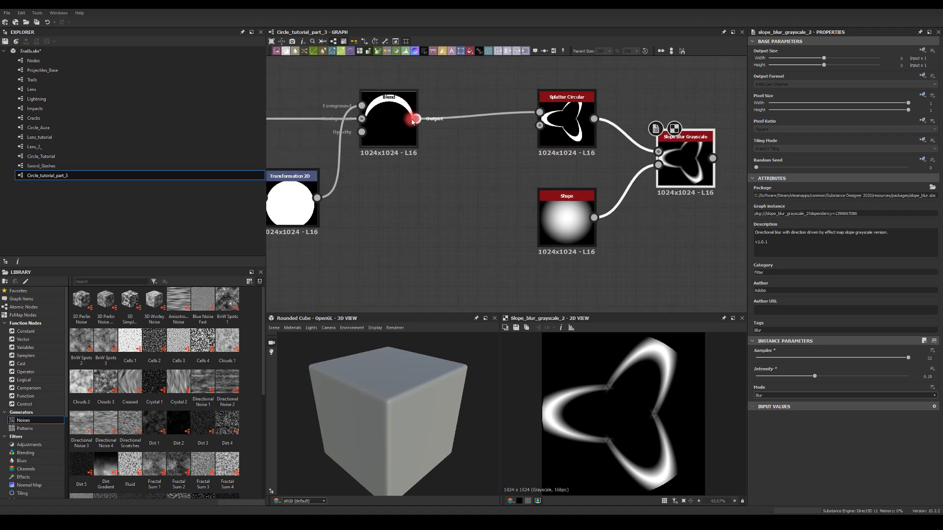
{"action": "mouse_move", "coordinate": [414, 120]}
{"action": "left_mouse_down"}
{"action": "mouse_move", "coordinate": [471, 167]}
{"action": "mouse_move", "coordinate": [493, 152]}
{"action": "mouse_move", "coordinate": [476, 133]}
{"action": "mouse_move", "coordinate": [487, 118]}
{"action": "mouse_move", "coordinate": [475, 118]}
{"action": "left_mouse_up"}
{"action": "type", "text": "tra"}
{"action": "left_click", "coordinate": [496, 176]}
{"action": "left_click", "coordinate": [586, 331]}
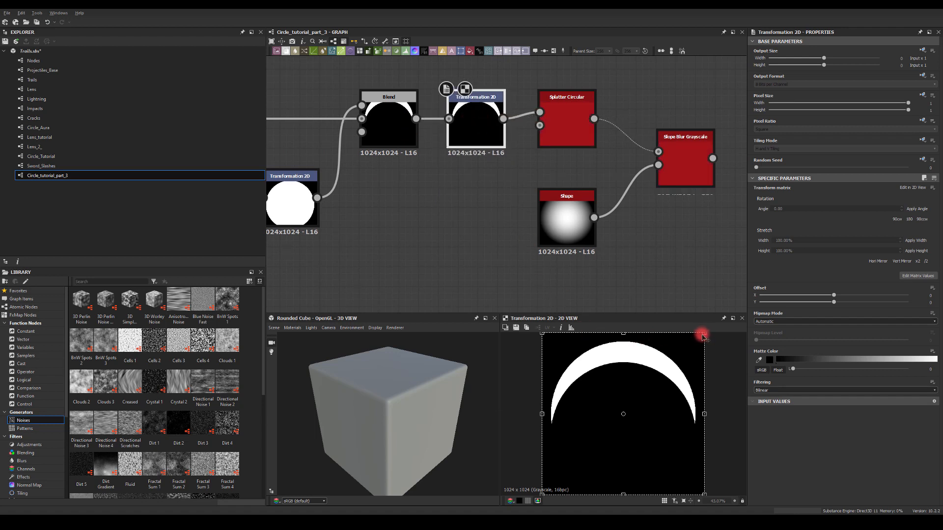
{"action": "left_click_drag", "start_coordinate": [702, 335], "coordinate": [678, 347]}
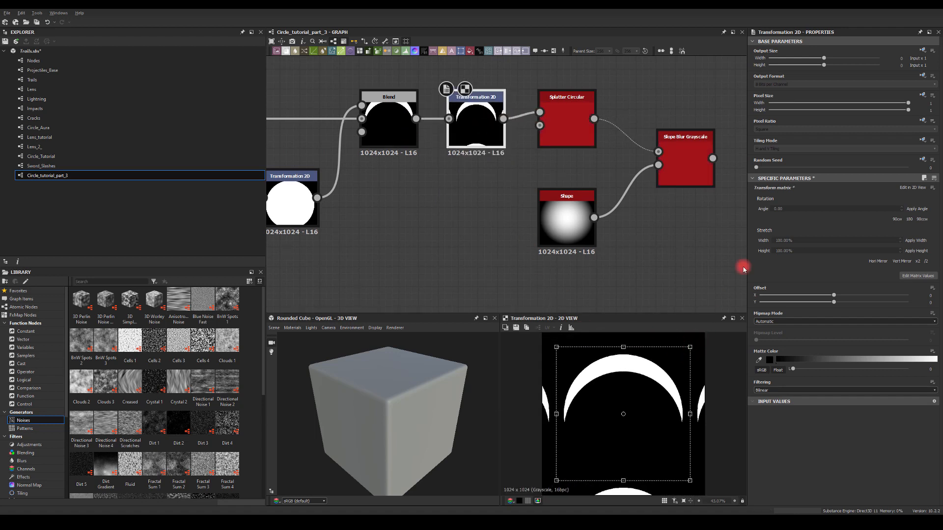
Override the new Transformation 2D's tiling mode with an absolute No Tiling setting and preview the Slope Blur Grayscale result.
{"action": "left_click", "coordinate": [923, 140]}
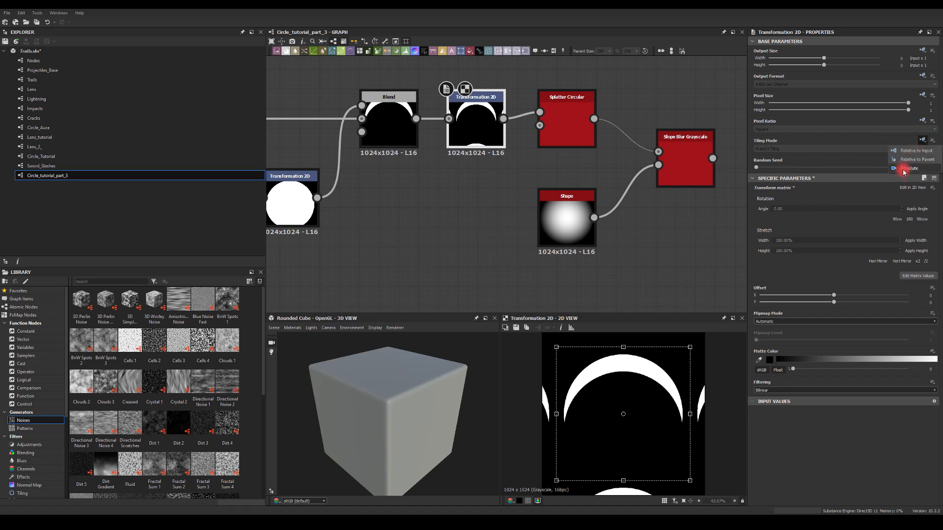
{"action": "left_click", "coordinate": [904, 169]}
{"action": "left_click", "coordinate": [769, 149]}
{"action": "left_click", "coordinate": [764, 156]}
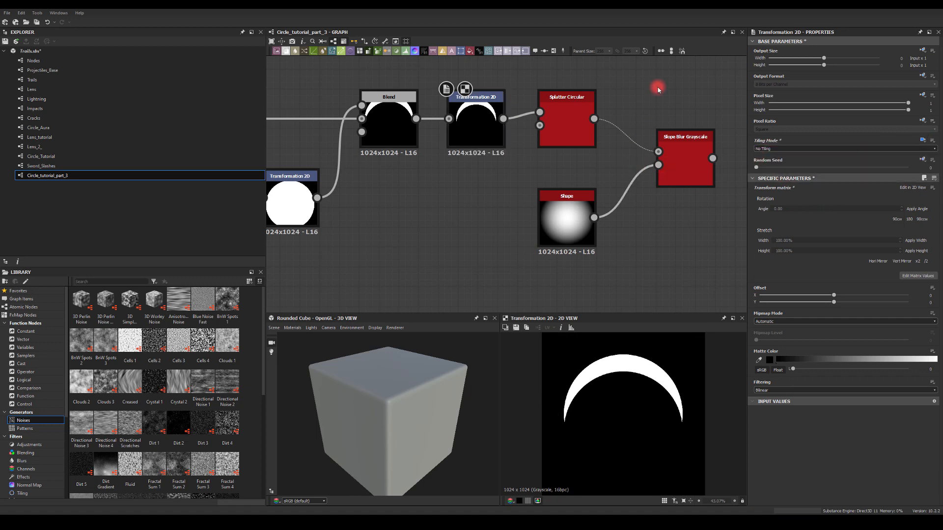
{"action": "double_click", "coordinate": [677, 149]}
Add a Blend node with the Slope Blur Grayscale as background and the Splatter Circular as foreground.
{"action": "middle_click_drag", "start_coordinate": [677, 150], "coordinate": [530, 150]}
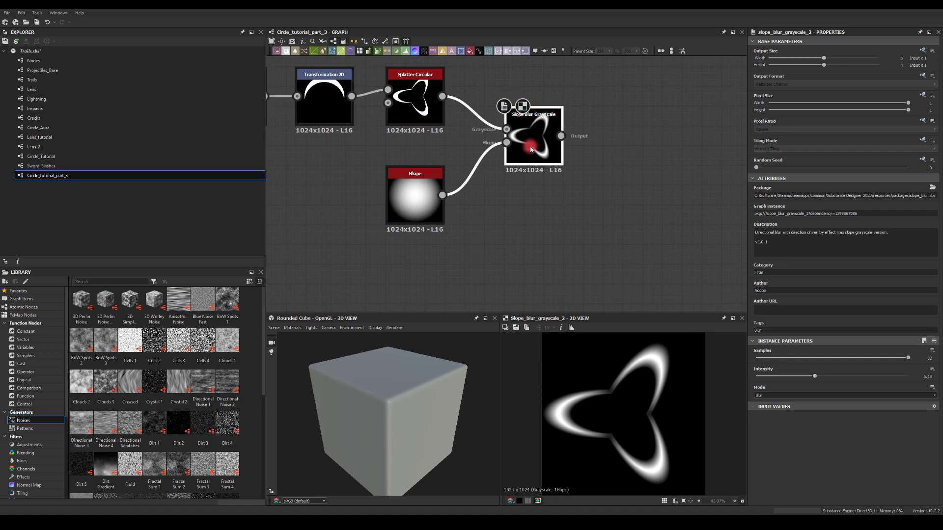
{"action": "left_click_drag", "start_coordinate": [561, 137], "coordinate": [636, 103]}
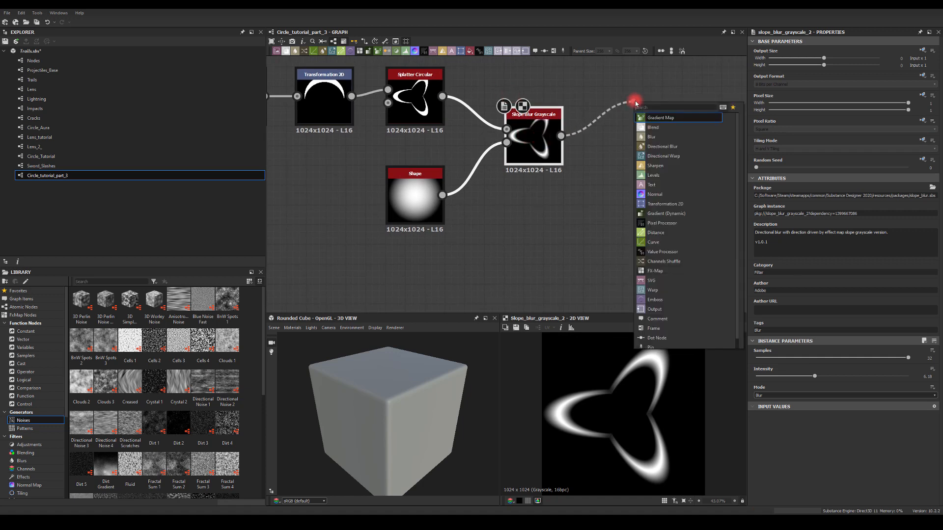
{"action": "type", "text": "bl"}
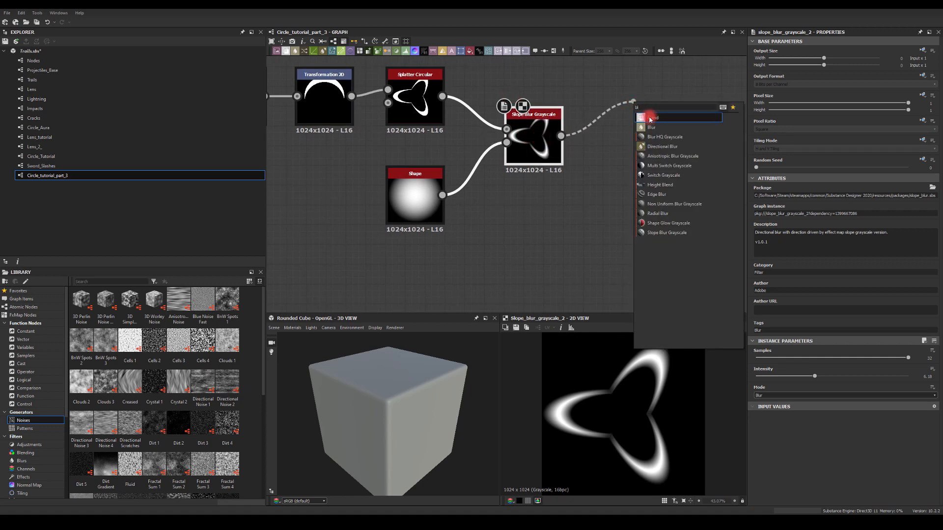
{"action": "left_click", "coordinate": [650, 119]}
{"action": "left_click_drag", "start_coordinate": [442, 96], "coordinate": [644, 83]}
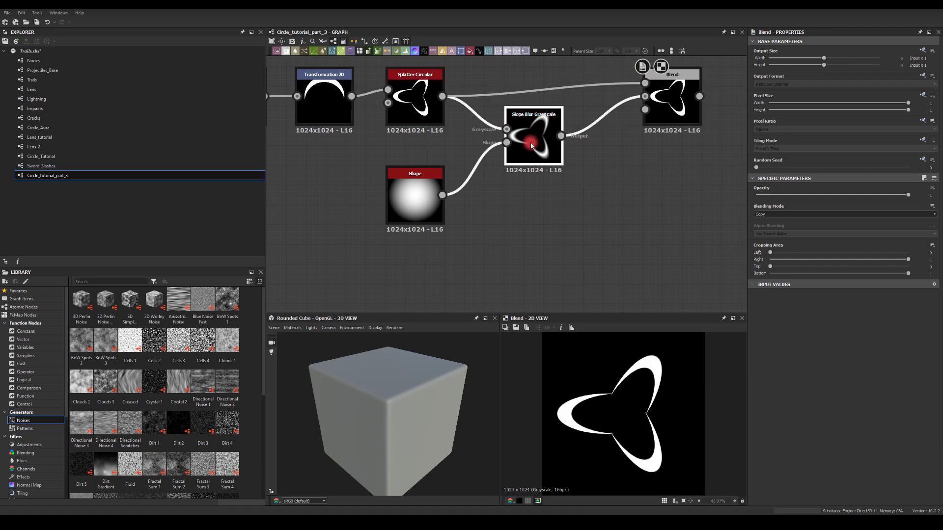
Set the new Blend's mode to Add (Linear Dodge) and tidy the Slope Blur Grayscale and Blend node positions.
{"action": "left_click_drag", "start_coordinate": [532, 146], "coordinate": [531, 165]}
{"action": "left_click", "coordinate": [665, 95]}
{"action": "left_click", "coordinate": [766, 215]}
{"action": "left_click", "coordinate": [771, 225]}
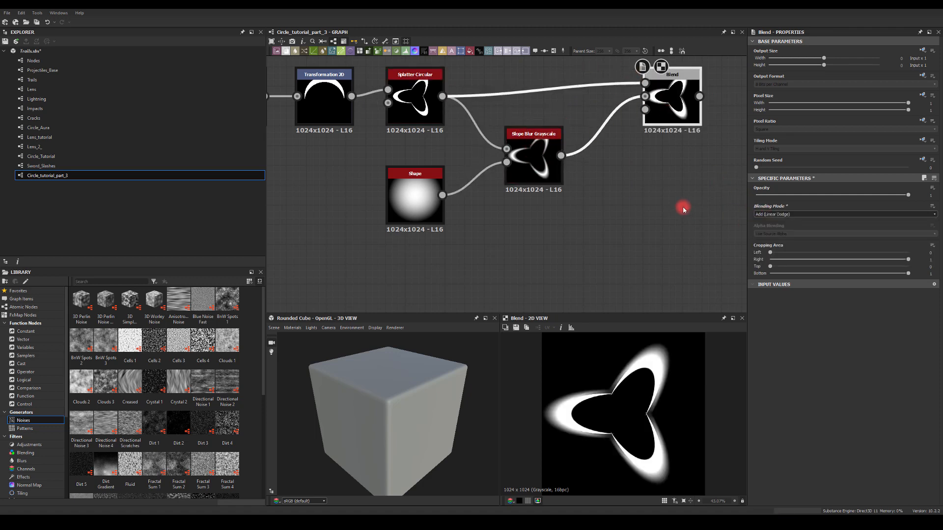
{"action": "left_click_drag", "start_coordinate": [665, 92], "coordinate": [645, 103]}
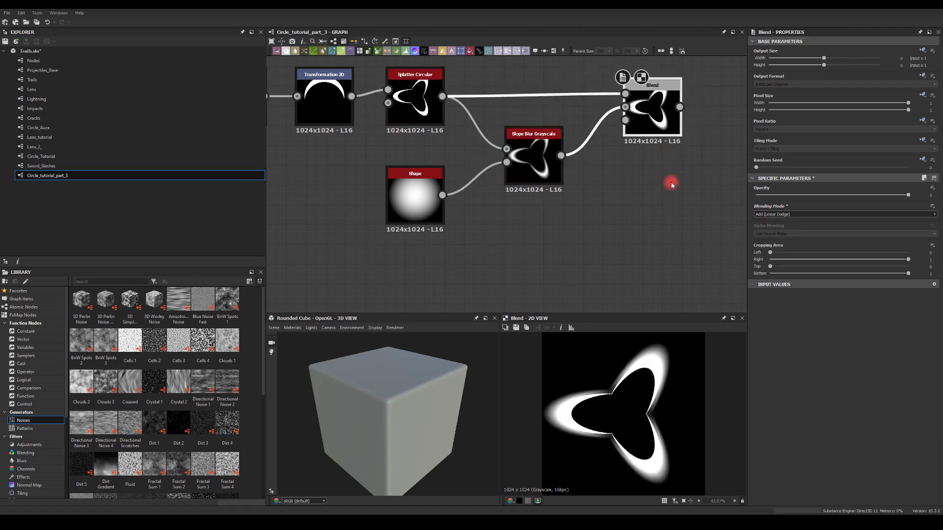
Add another Blend after the Add (Linear Dodge) one and feed a duplicate of the Slope Blur Grayscale into its foreground.
{"action": "middle_click_drag", "start_coordinate": [671, 185], "coordinate": [550, 200]}
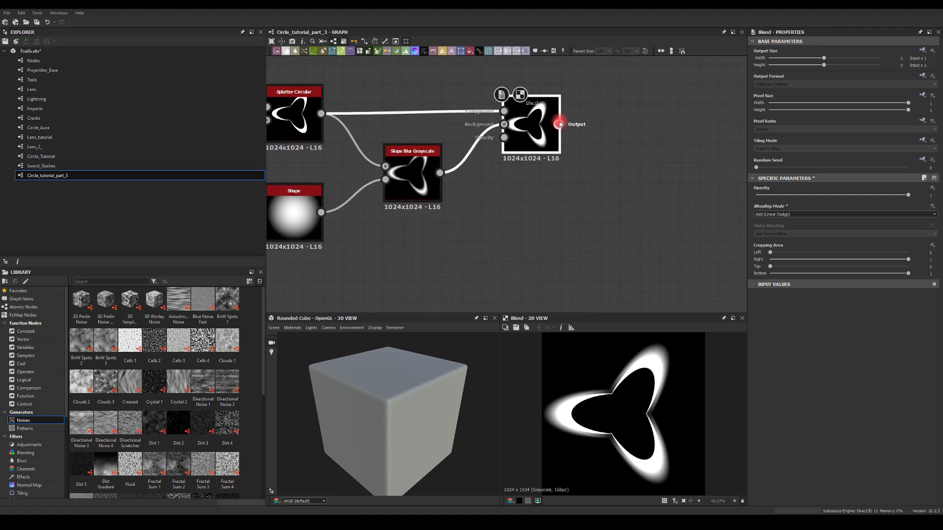
{"action": "left_click_drag", "start_coordinate": [559, 124], "coordinate": [643, 163]}
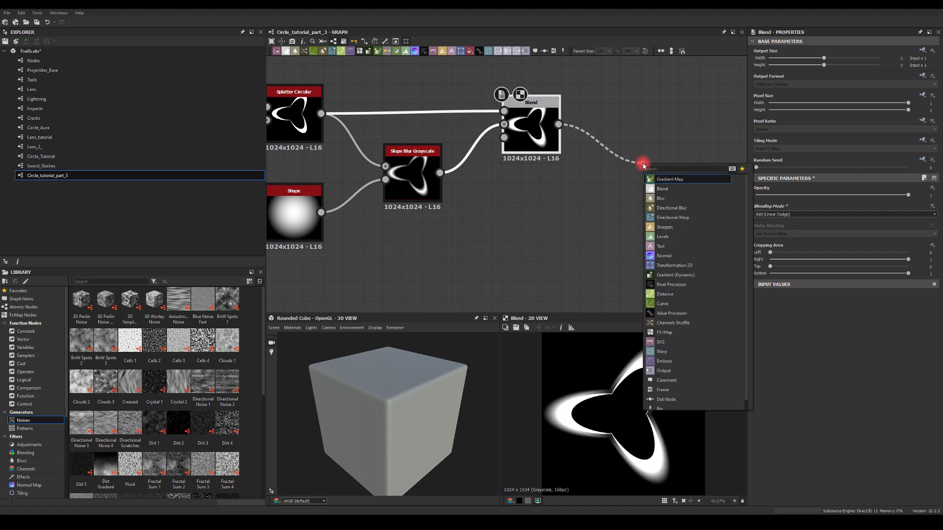
{"action": "type", "text": "bl"}
{"action": "left_click", "coordinate": [656, 180]}
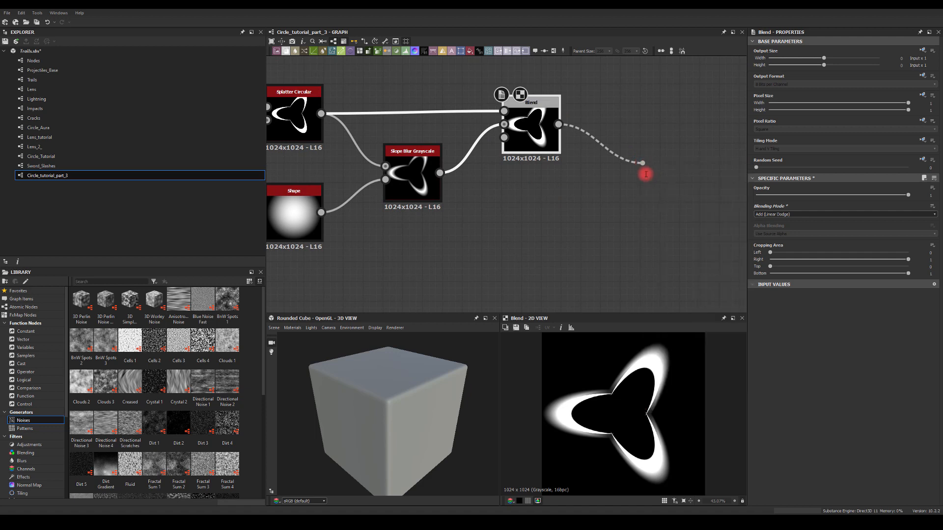
{"action": "left_click", "coordinate": [409, 164]}
{"action": "key", "text": "ctrl+d"}
{"action": "left_click_drag", "start_coordinate": [502, 191], "coordinate": [643, 160]}
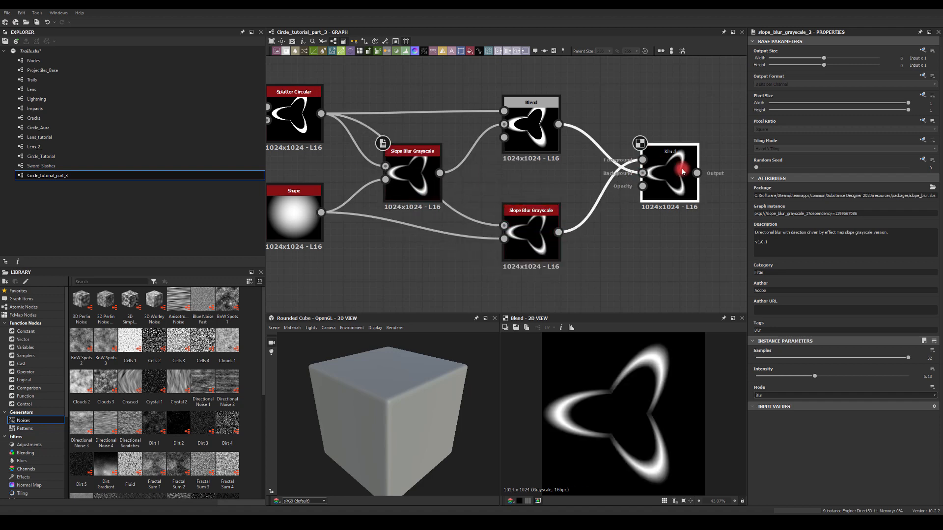
Set the last Blend's mode to Add (Linear Dodge) and the duplicated Slope Blur Grayscale's intensity to -0.18.
{"action": "left_click", "coordinate": [683, 171]}
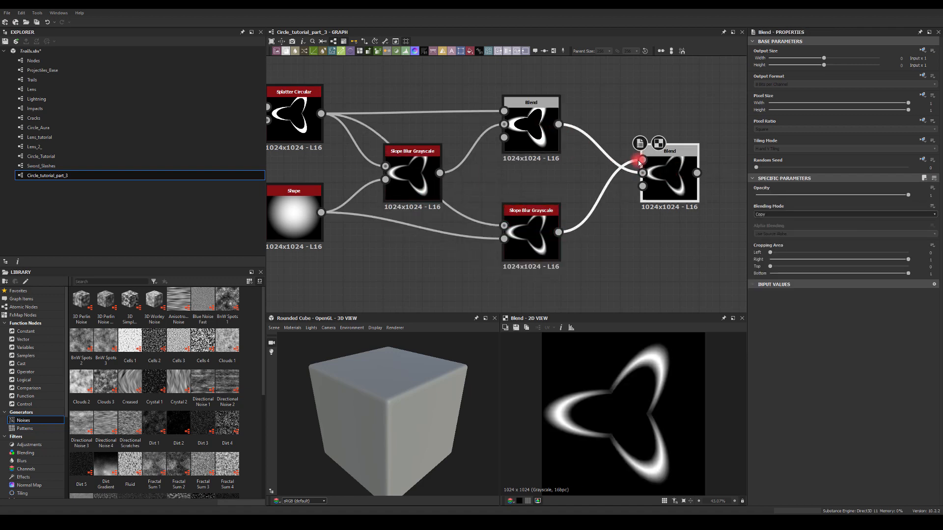
{"action": "left_click", "coordinate": [767, 216]}
{"action": "left_click", "coordinate": [768, 225]}
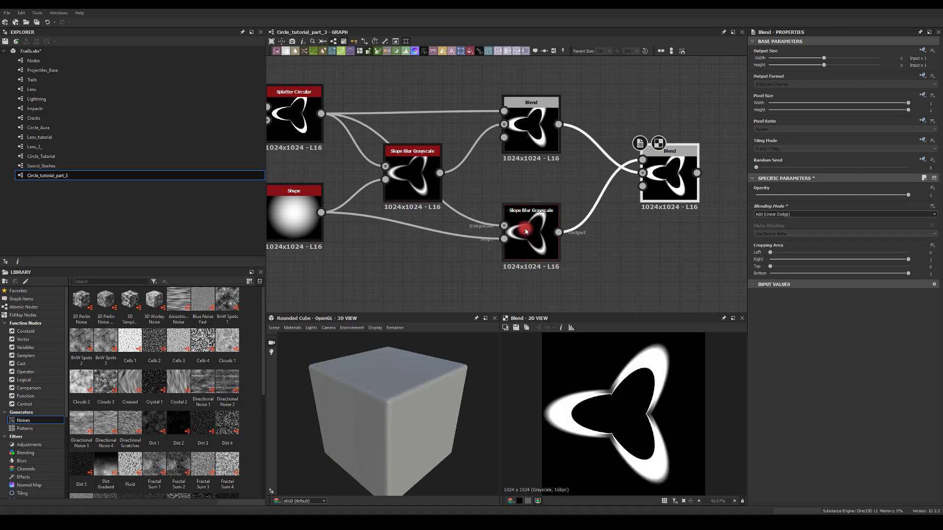
{"action": "left_click", "coordinate": [519, 229]}
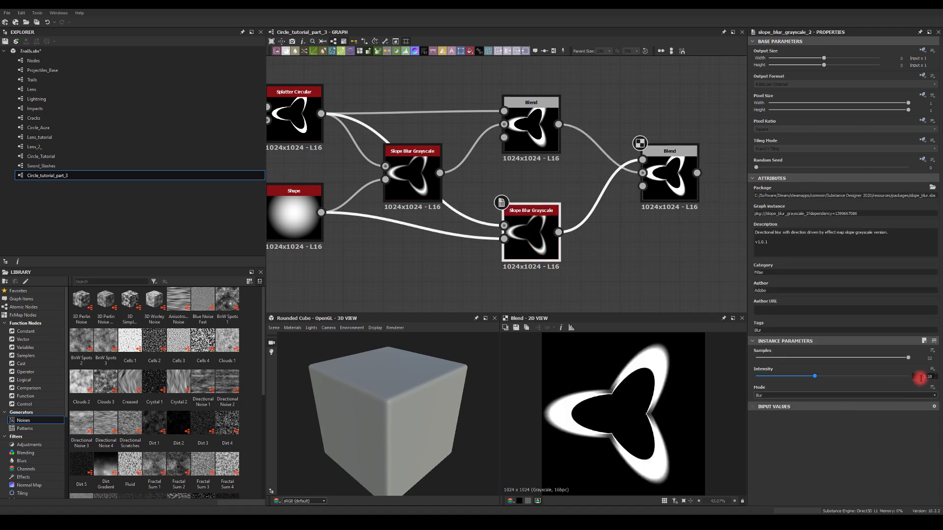
{"action": "left_click", "coordinate": [927, 428]}
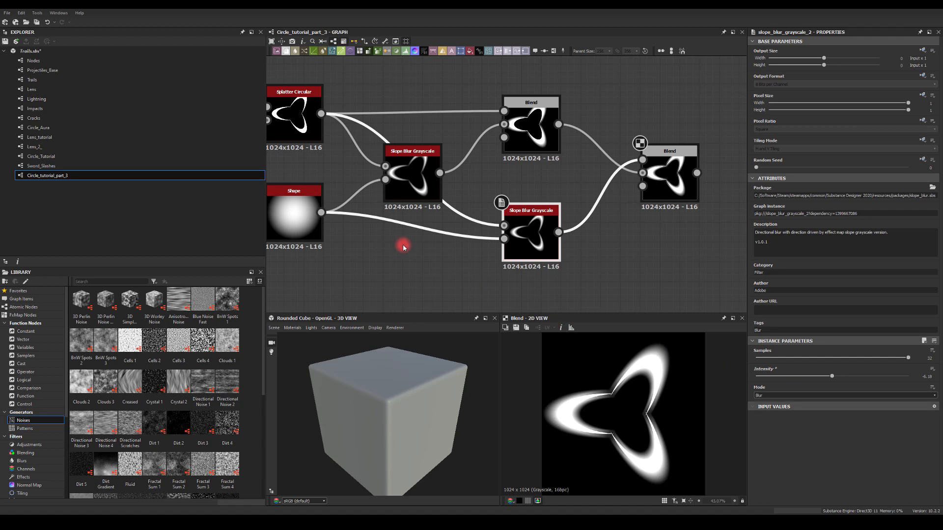
Add an Auto Levels node after the last Blend.
{"action": "middle_click_drag", "start_coordinate": [628, 252], "coordinate": [548, 241]}
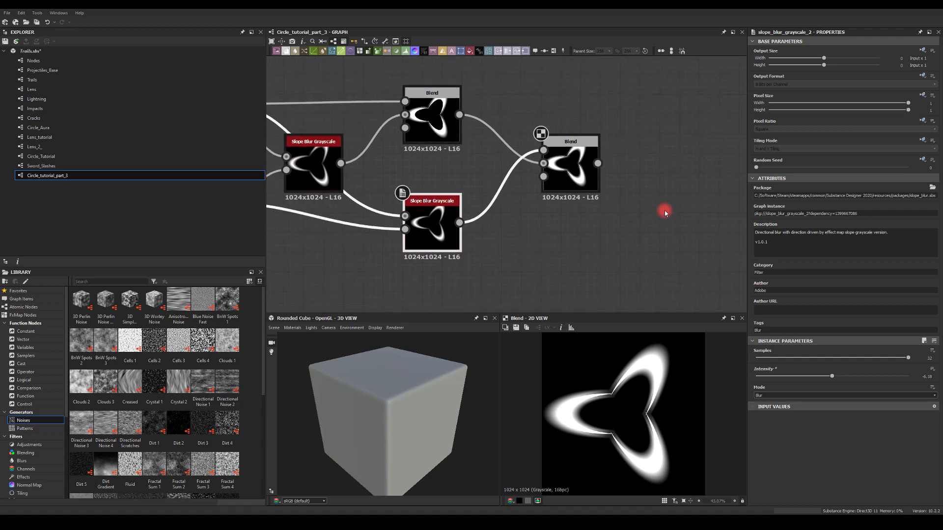
{"action": "middle_click_drag", "start_coordinate": [663, 209], "coordinate": [554, 198]}
{"action": "left_click_drag", "start_coordinate": [488, 152], "coordinate": [551, 149]}
{"action": "left_click", "coordinate": [632, 185]}
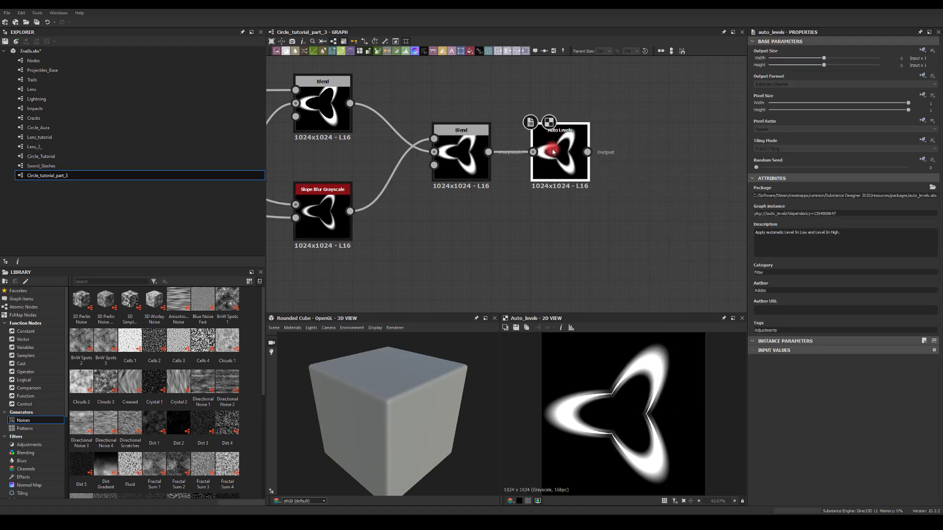
Compare the last Blend's output with the Auto Levels output.
{"action": "left_click", "coordinate": [560, 144]}
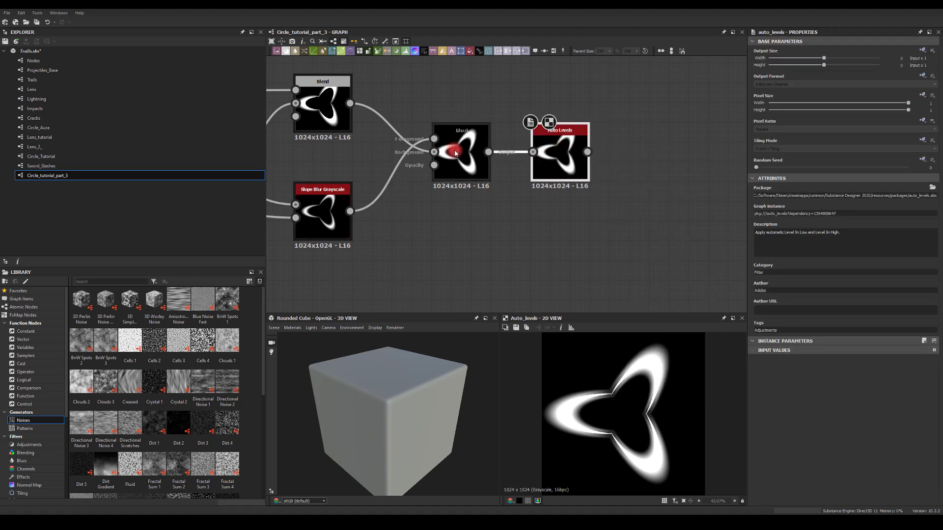
{"action": "left_click", "coordinate": [449, 150]}
{"action": "left_click", "coordinate": [565, 162]}
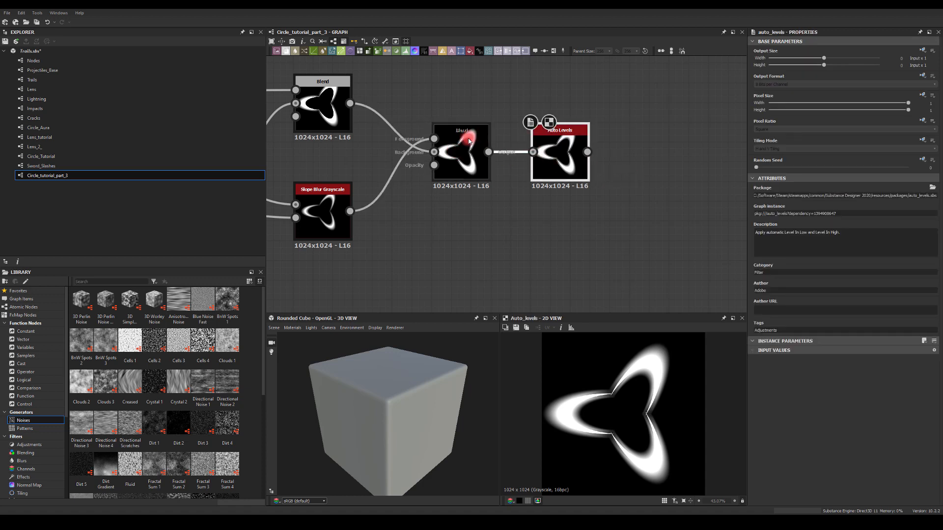
{"action": "left_click", "coordinate": [449, 144]}
{"action": "left_click", "coordinate": [550, 153]}
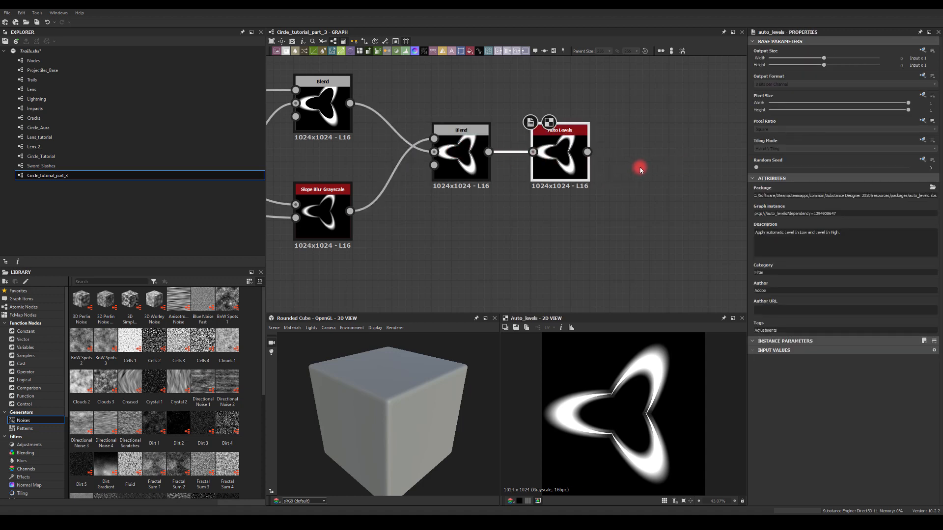
{"action": "middle_click_drag", "start_coordinate": [596, 167], "coordinate": [516, 151]}
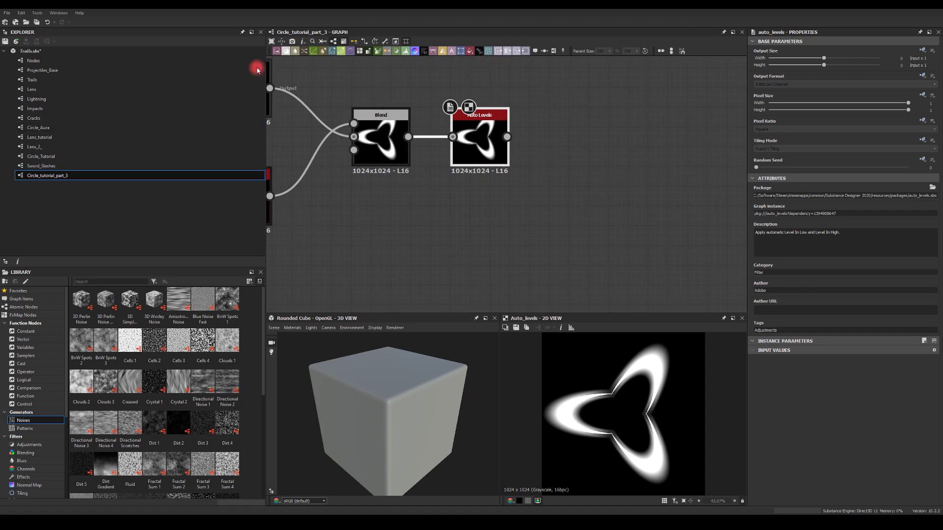
Add a Blur HQ Grayscale node after the Auto Levels node and line it up with the chain.
{"action": "middle_click_drag", "start_coordinate": [587, 185], "coordinate": [549, 188]}
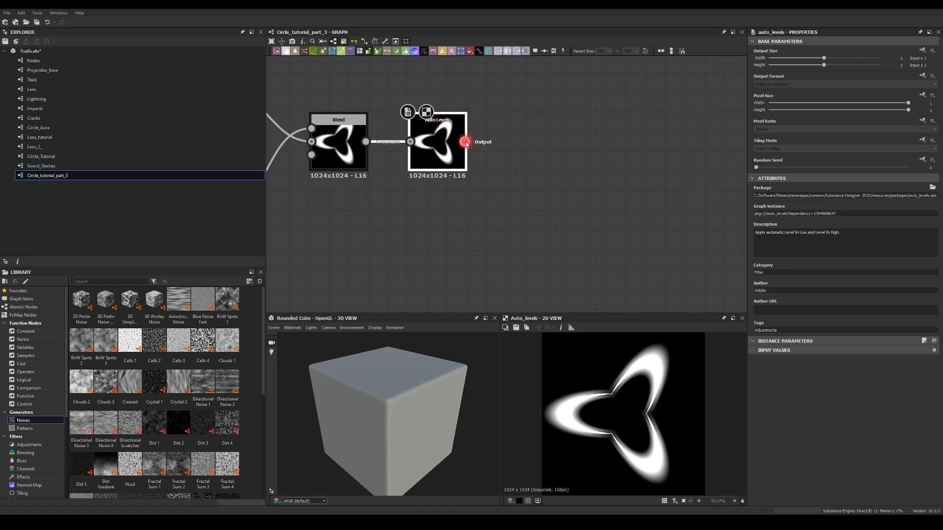
{"action": "left_click_drag", "start_coordinate": [466, 144], "coordinate": [576, 155]}
{"action": "type", "text": "bl"}
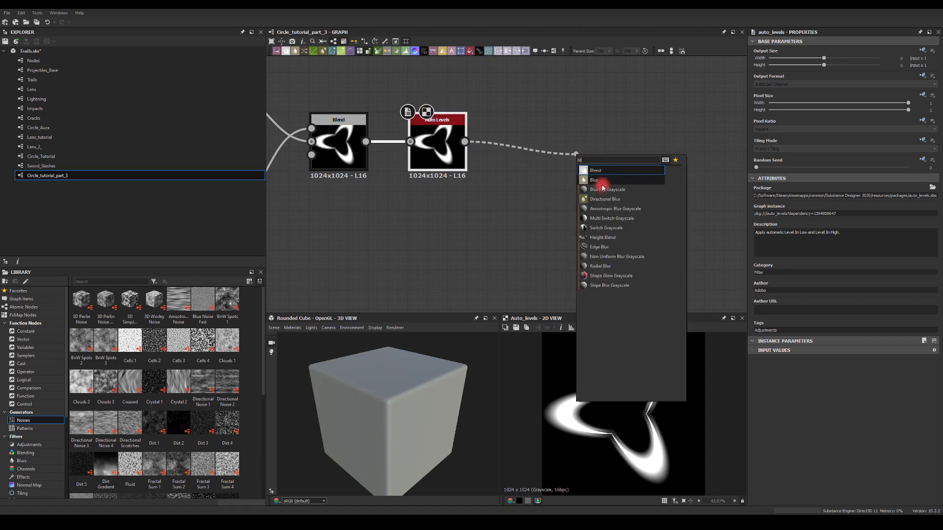
{"action": "left_click", "coordinate": [604, 189]}
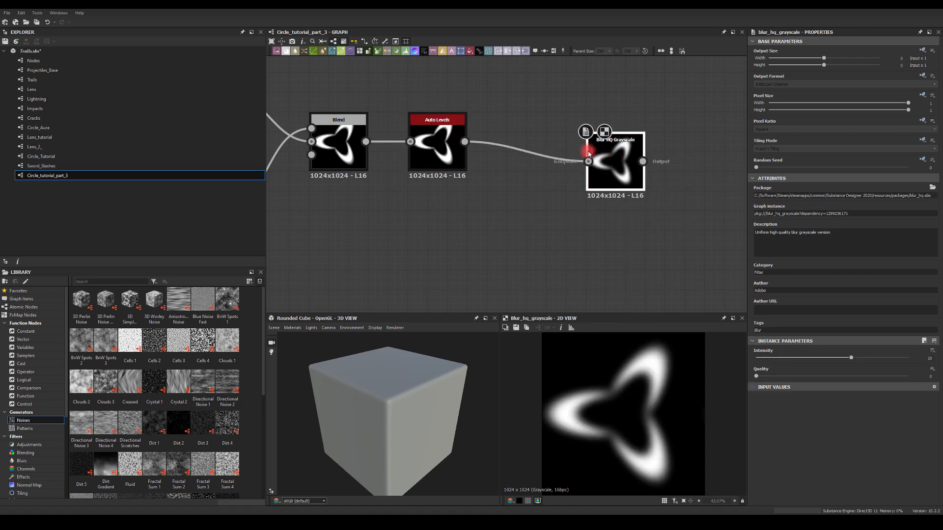
{"action": "left_click_drag", "start_coordinate": [622, 162], "coordinate": [543, 142]}
Set the Blur HQ Grayscale's intensity to 0.46, checking the crescent edges up close.
{"action": "left_click_drag", "start_coordinate": [848, 359], "coordinate": [744, 364]}
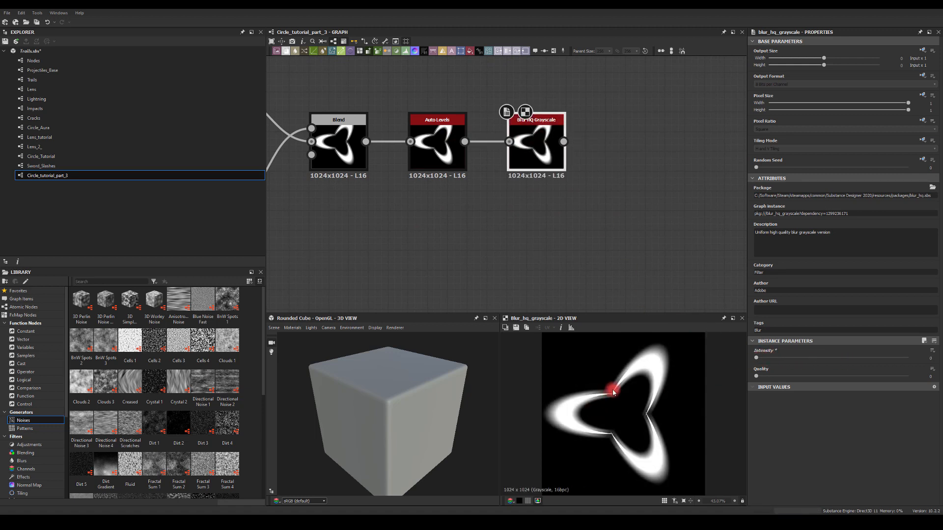
{"action": "scroll", "coordinate": [613, 392], "scroll_direction": "up", "scroll_amount": 6}
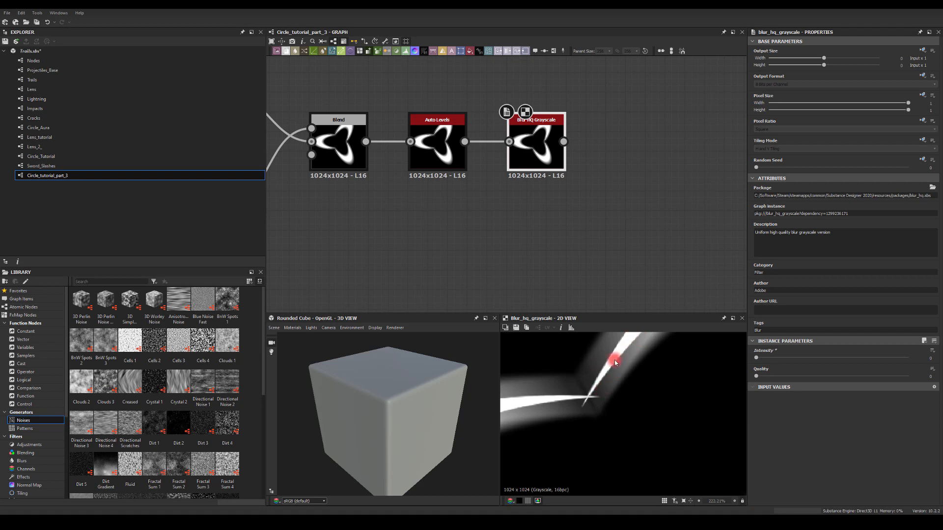
{"action": "scroll", "coordinate": [620, 367], "scroll_direction": "down", "scroll_amount": 5}
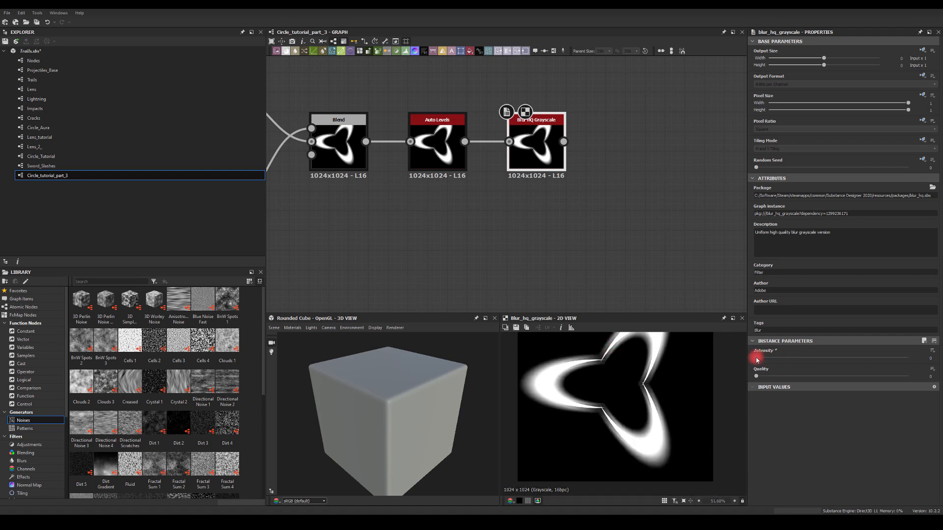
{"action": "left_click_drag", "start_coordinate": [760, 360], "coordinate": [758, 360]}
{"action": "scroll", "coordinate": [648, 383], "scroll_direction": "down", "scroll_amount": 1}
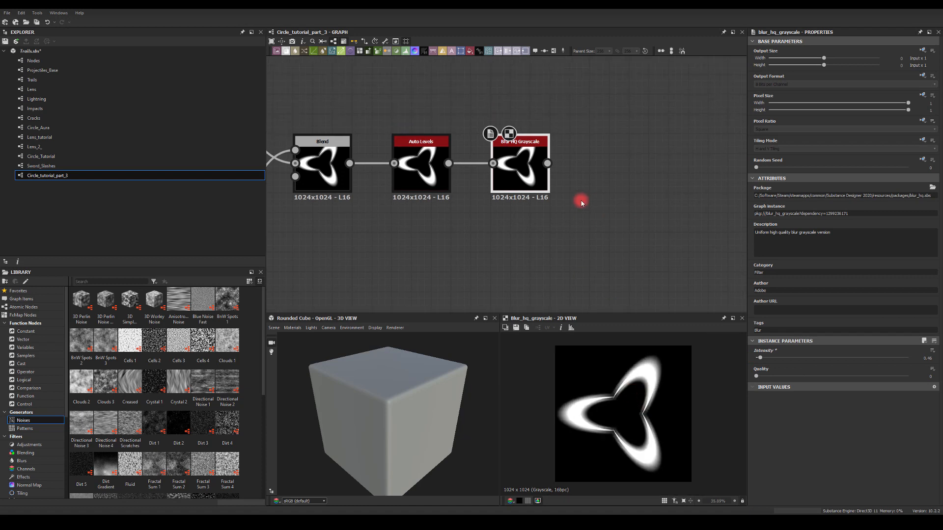
Add a Radial Blur after the Blur HQ Grayscale, with 3 samples and an angle of 0.33.
{"action": "left_click_drag", "start_coordinate": [552, 167], "coordinate": [632, 175]}
{"action": "left_click", "coordinate": [656, 192]}
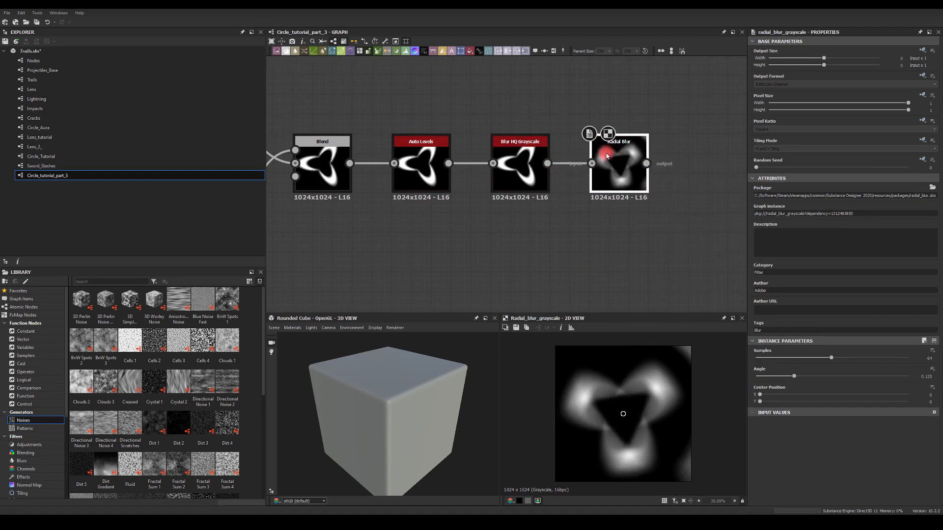
{"action": "mouse_move", "coordinate": [793, 360]}
{"action": "left_mouse_down"}
{"action": "mouse_move", "coordinate": [760, 362]}
{"action": "mouse_move", "coordinate": [858, 388]}
{"action": "left_mouse_up"}
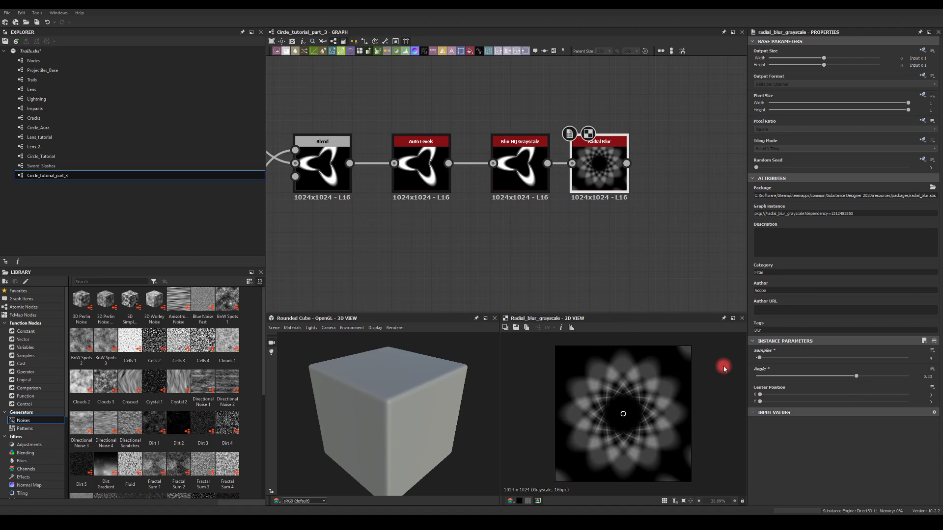
{"action": "type", "text": "3"}
{"action": "key", "text": "Return"}
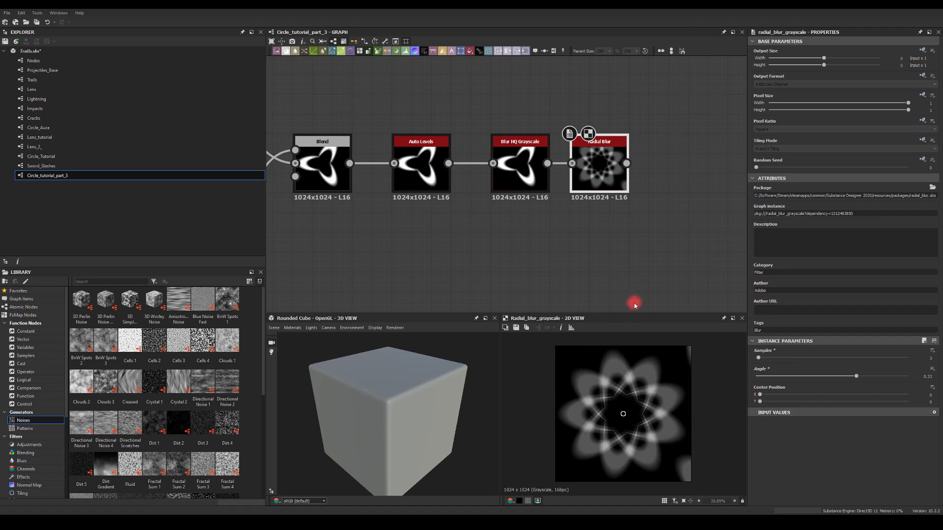
Override the Radial Blur's inherited tiling mode and set it to No Tiling.
{"action": "left_click", "coordinate": [920, 143]}
{"action": "left_click", "coordinate": [905, 174]}
{"action": "left_click", "coordinate": [769, 150]}
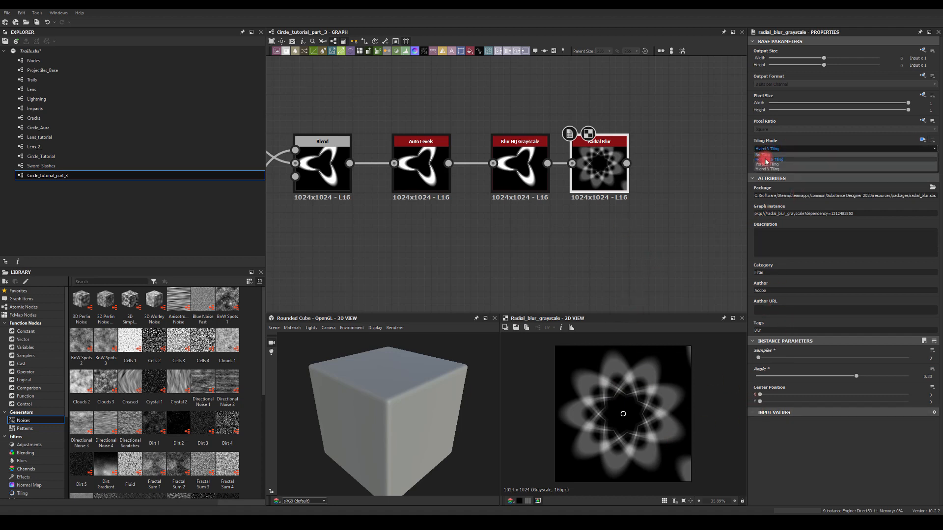
{"action": "left_click", "coordinate": [766, 159]}
Add a Slope Blur Grayscale node fed by the Radial Blur's output.
{"action": "middle_click_drag", "start_coordinate": [685, 207], "coordinate": [529, 178]}
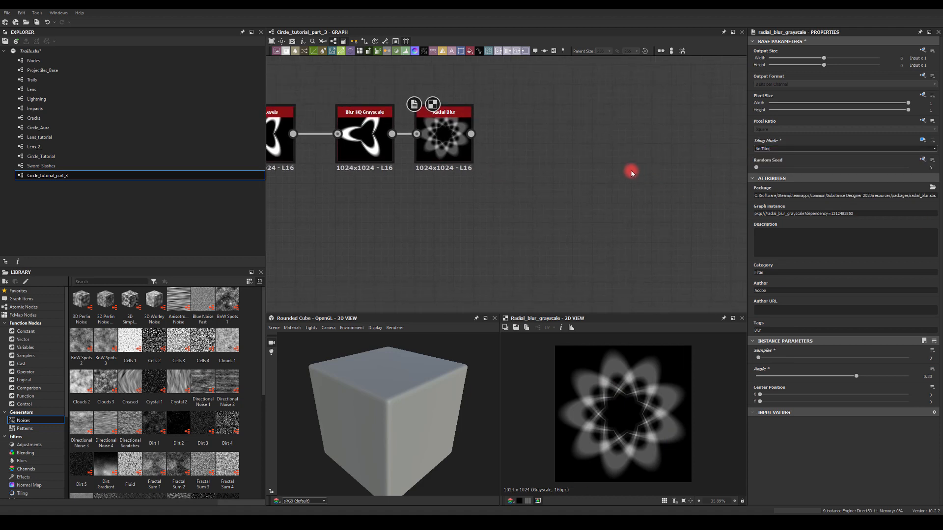
{"action": "left_click_drag", "start_coordinate": [472, 134], "coordinate": [548, 196]}
{"action": "type", "text": "sl"}
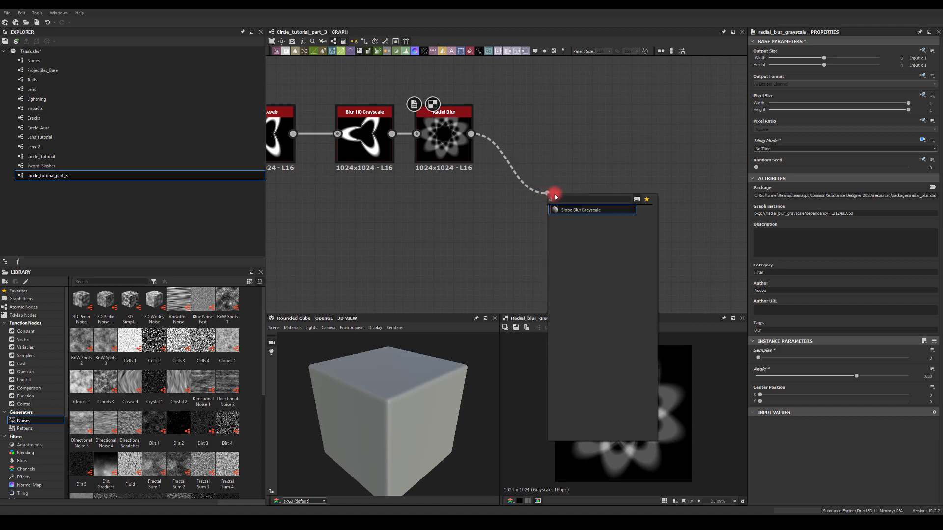
{"action": "type", "text": "o"}
{"action": "left_click", "coordinate": [571, 210]}
Add a Shape node with the Paraboloid pattern and connect it to the new Slope Blur Grayscale's slope input.
{"action": "key", "text": "space"}
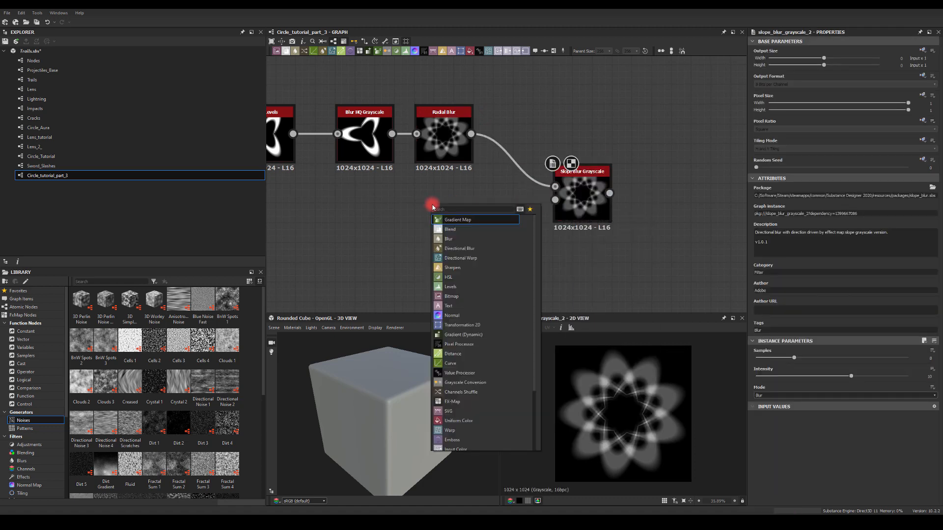
{"action": "type", "text": "sh"}
{"action": "left_click", "coordinate": [448, 240]}
{"action": "left_click_drag", "start_coordinate": [451, 213], "coordinate": [554, 200]}
{"action": "left_click_drag", "start_coordinate": [422, 206], "coordinate": [425, 235]}
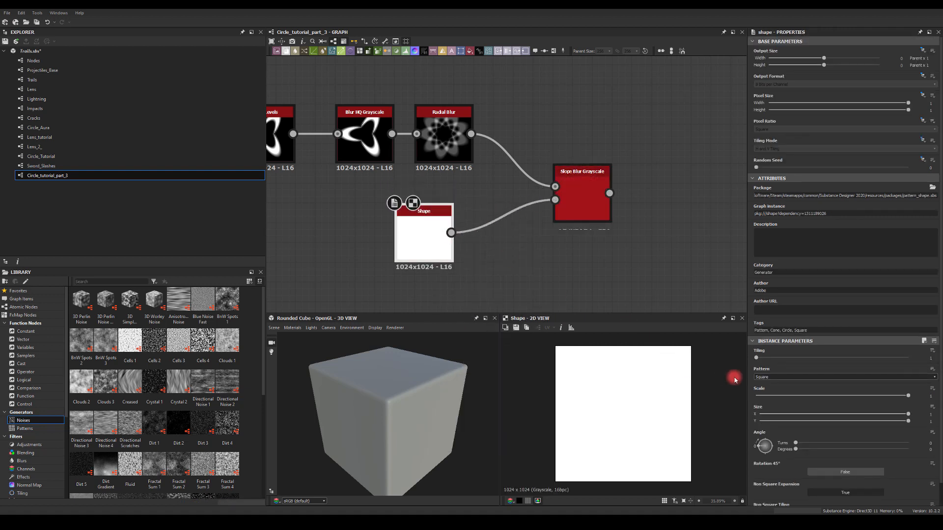
{"action": "left_click", "coordinate": [762, 377]}
{"action": "left_click", "coordinate": [763, 389]}
Set the new Slope Blur Grayscale to 32 samples and an intensity of 3.74.
{"action": "left_click", "coordinate": [589, 205]}
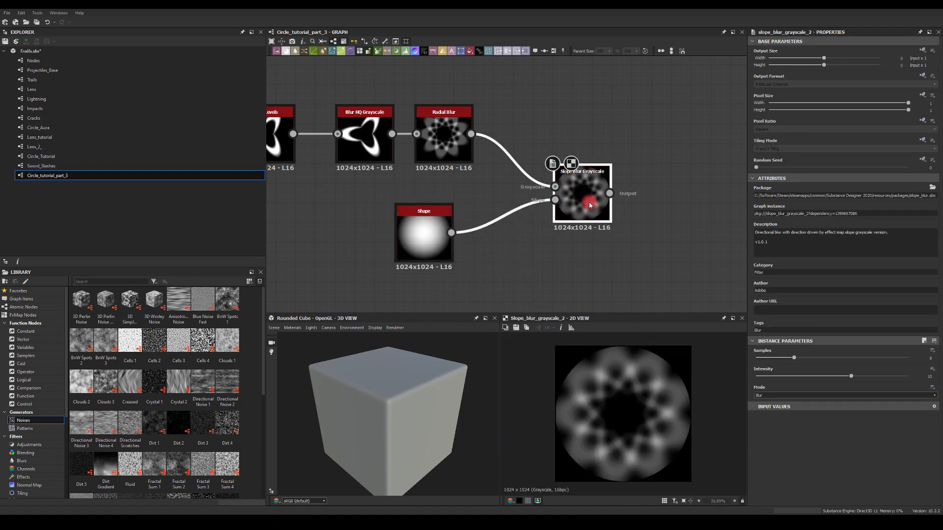
{"action": "left_click_drag", "start_coordinate": [589, 202], "coordinate": [570, 183]}
{"action": "left_click_drag", "start_coordinate": [793, 361], "coordinate": [908, 358]}
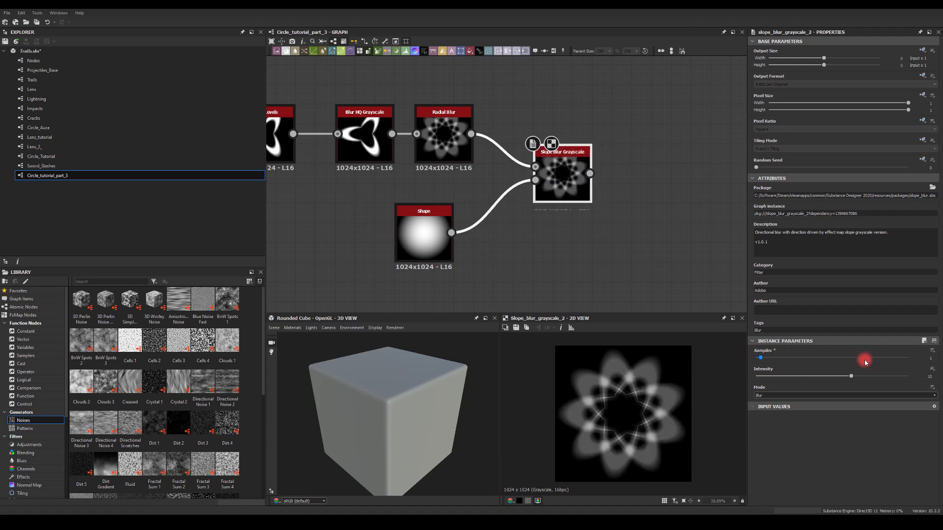
{"action": "left_click_drag", "start_coordinate": [839, 380], "coordinate": [783, 384]}
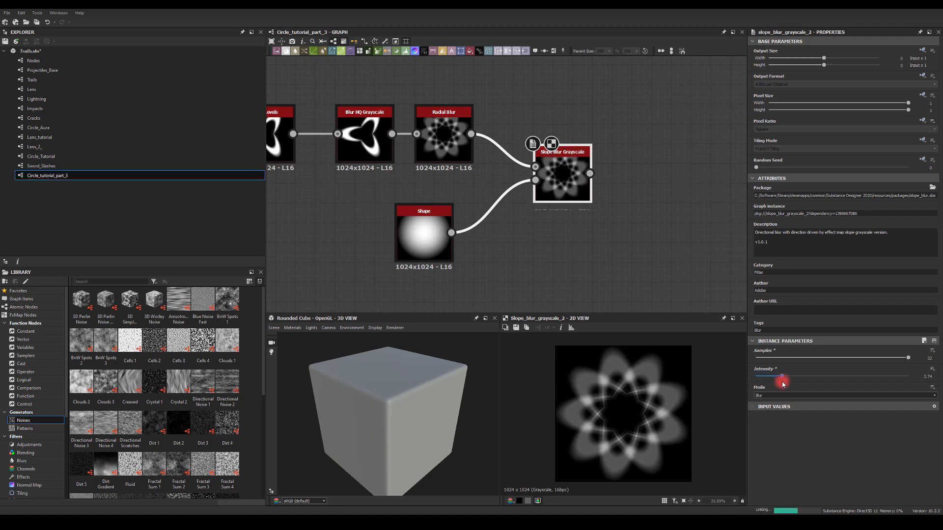
Add an Auto Levels node after the Slope Blur Grayscale that follows the Radial Blur.
{"action": "left_click_drag", "start_coordinate": [589, 174], "coordinate": [658, 161]}
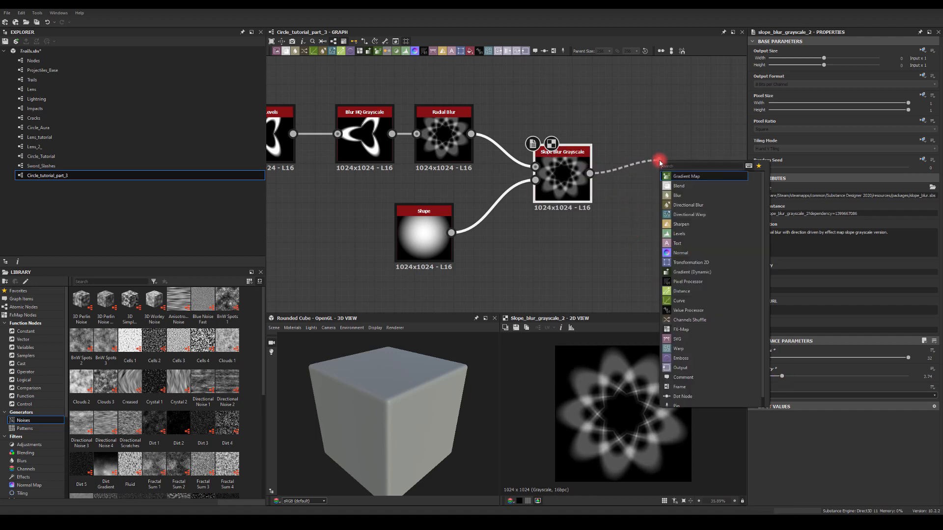
{"action": "type", "text": "au"}
{"action": "left_click", "coordinate": [672, 176]}
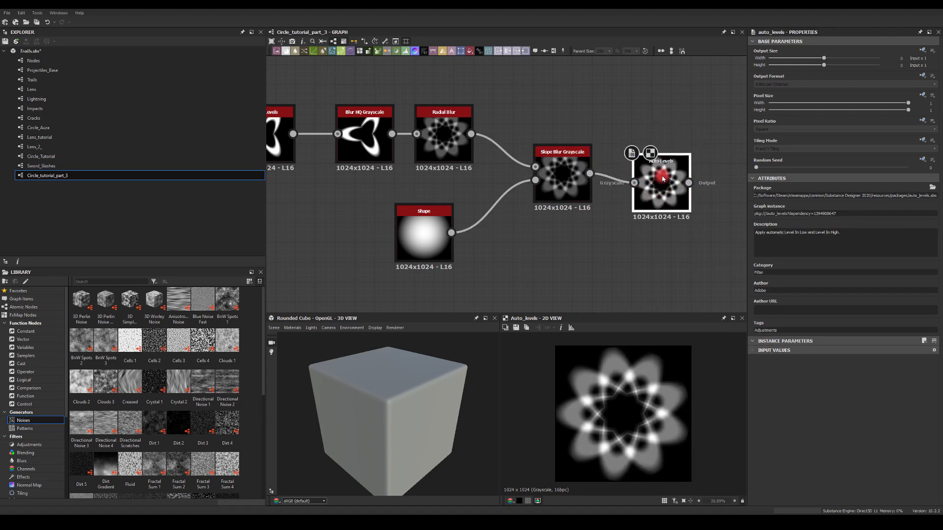
Add a Swirl Grayscale node after the last Auto Levels and enlarge its swirl area to cover the whole image.
{"action": "middle_click_drag", "start_coordinate": [718, 178], "coordinate": [584, 165]}
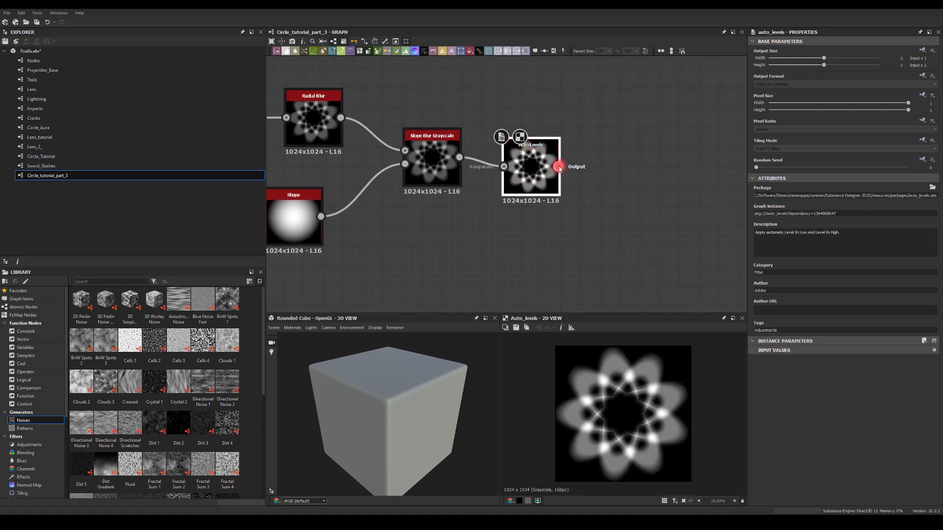
{"action": "left_click_drag", "start_coordinate": [558, 167], "coordinate": [636, 168]}
{"action": "type", "text": "sw"}
{"action": "left_click", "coordinate": [657, 196]}
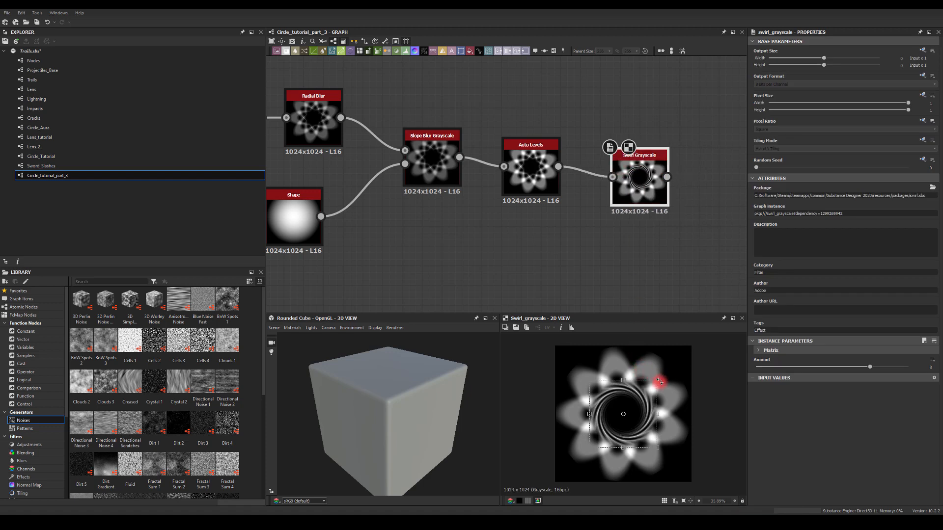
{"action": "left_click_drag", "start_coordinate": [657, 381], "coordinate": [693, 349]}
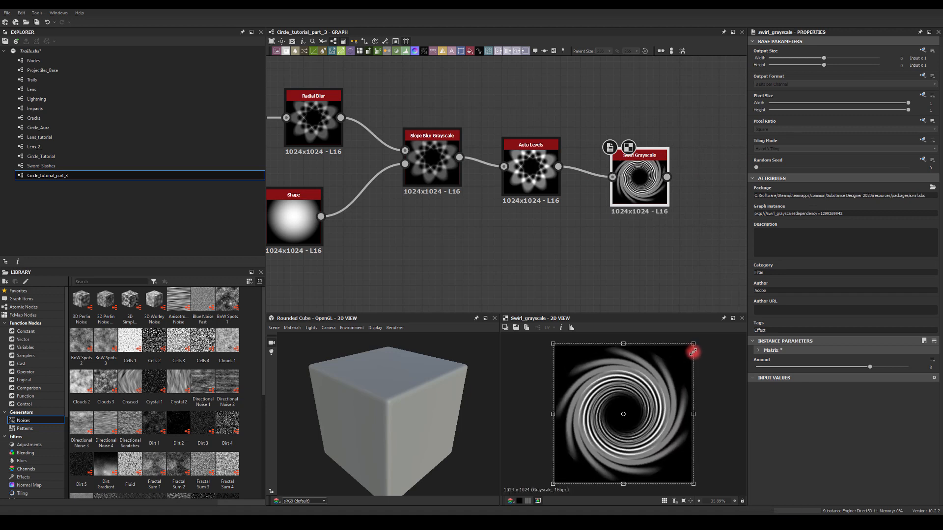
Set the Swirl Grayscale's amount to 1.5.
{"action": "left_click_drag", "start_coordinate": [870, 366], "coordinate": [842, 367]}
{"action": "left_click_drag", "start_coordinate": [918, 366], "coordinate": [941, 366]}
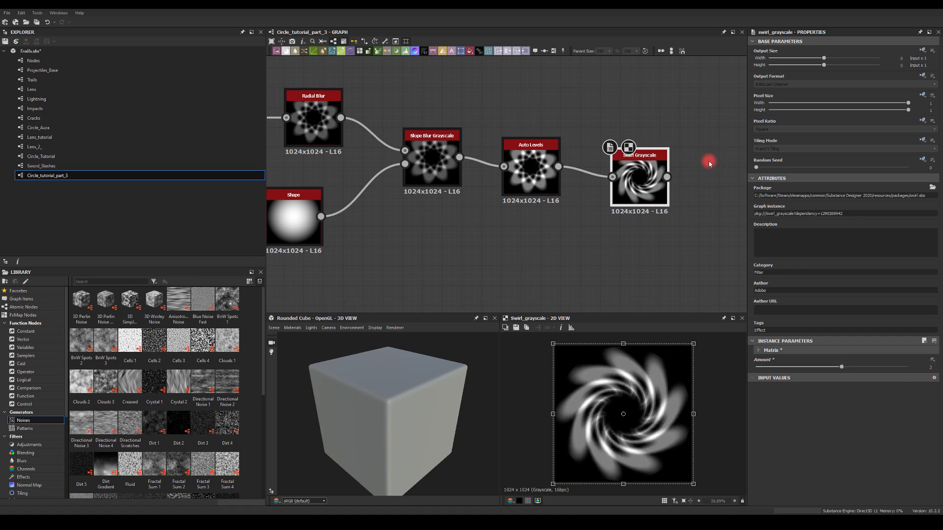
{"action": "middle_click_drag", "start_coordinate": [709, 163], "coordinate": [545, 154]}
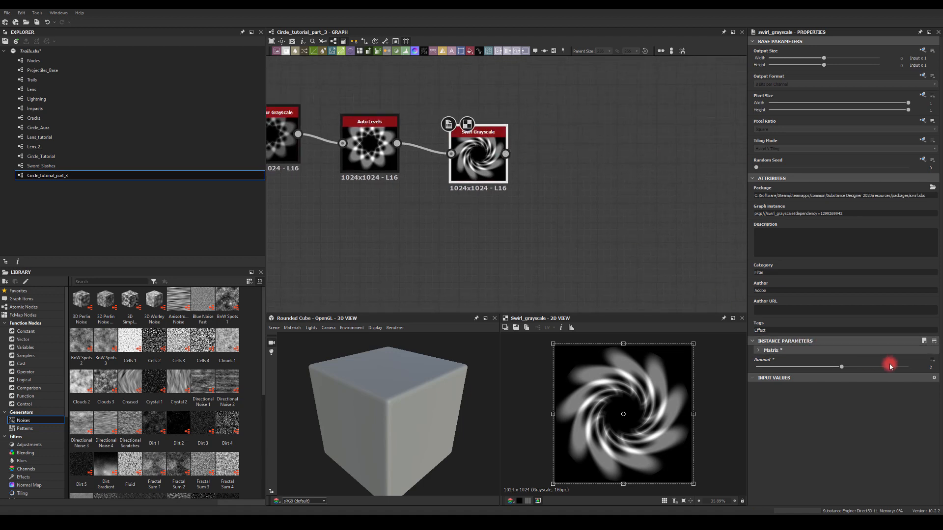
{"action": "left_click_drag", "start_coordinate": [920, 367], "coordinate": [935, 367]}
{"action": "type", "text": "1.5"}
{"action": "key", "text": "Return"}
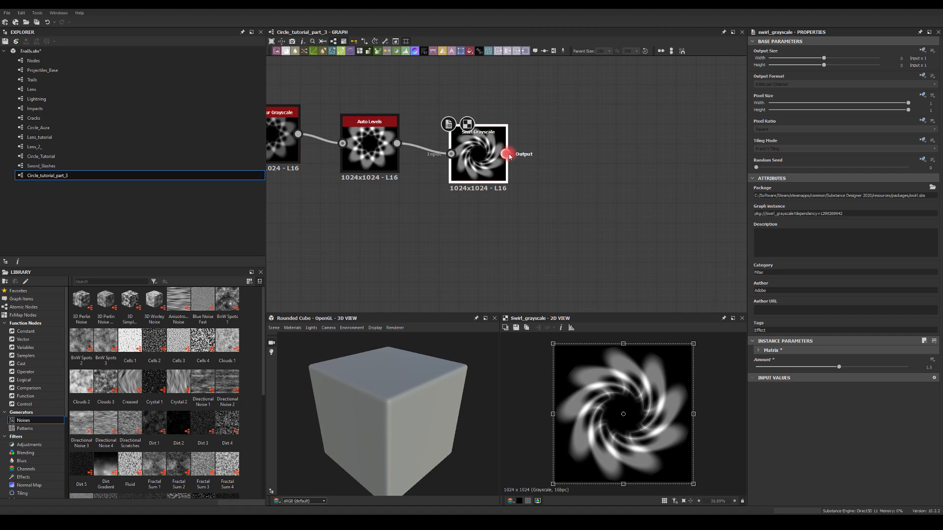
Add a Blend node with the Swirl Grayscale's output as its background.
{"action": "left_click_drag", "start_coordinate": [538, 170], "coordinate": [603, 136]}
{"action": "left_click", "coordinate": [621, 159]}
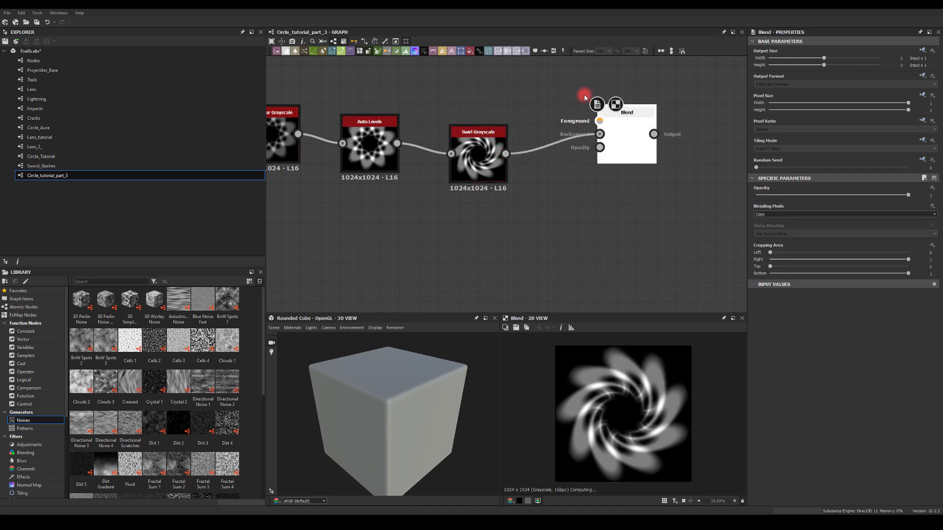
{"action": "middle_click_drag", "start_coordinate": [588, 93], "coordinate": [610, 193]}
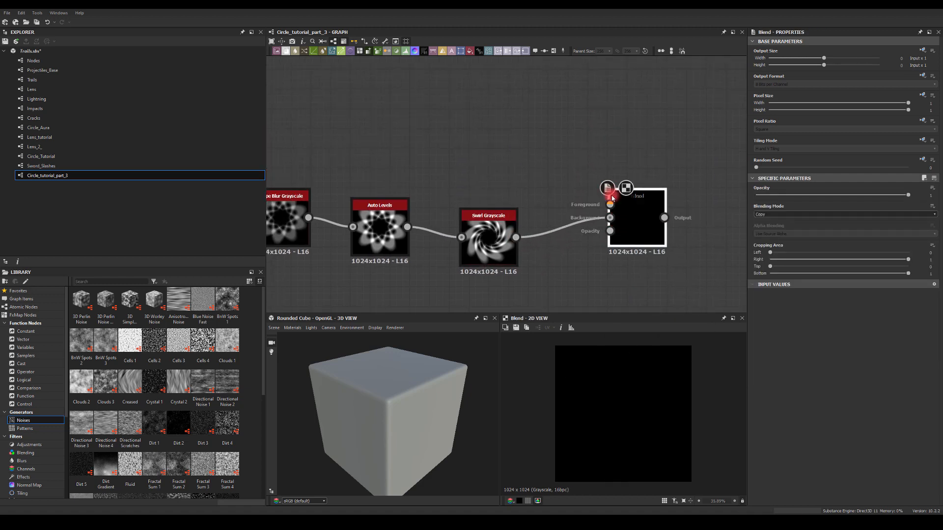
Add a Shape node above the Swirl Grayscale and set its pattern to Paraboloid.
{"action": "left_click", "coordinate": [506, 111]}
{"action": "key", "text": "space"}
{"action": "type", "text": "shape"}
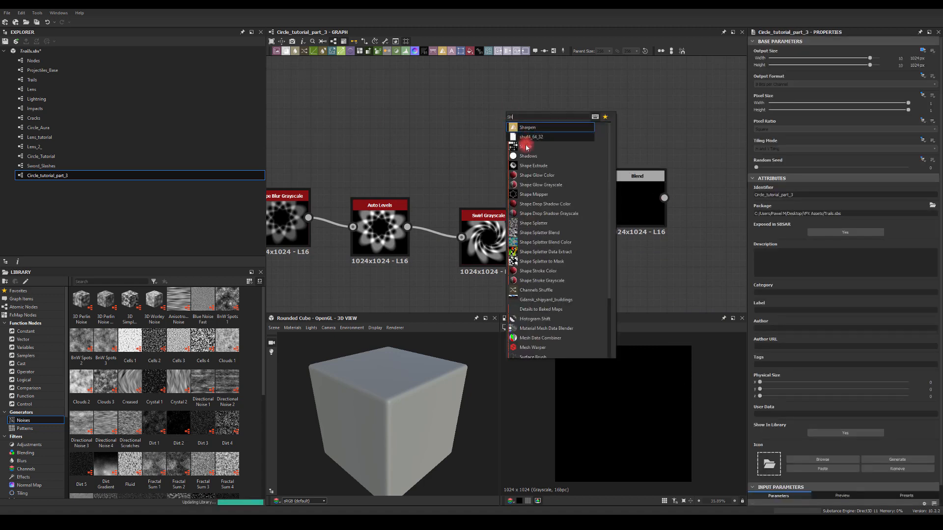
{"action": "left_click", "coordinate": [522, 129]}
{"action": "left_click", "coordinate": [764, 379]}
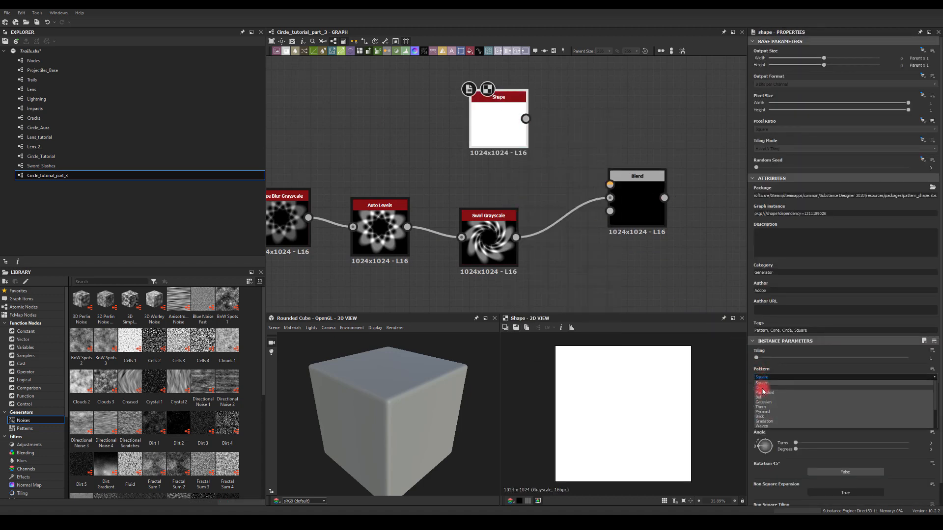
{"action": "left_click", "coordinate": [763, 396]}
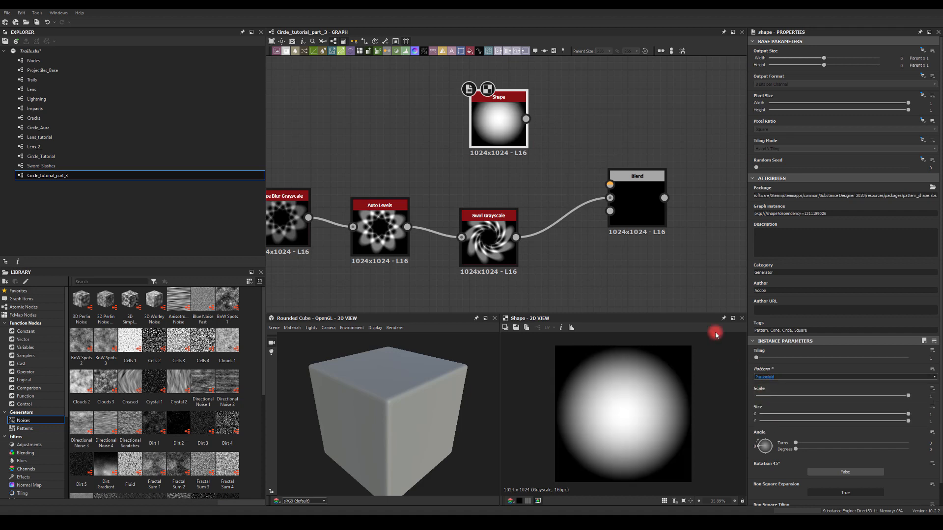
Set the new Shape's tiling to 2, reduce its scale, and connect it to the Blend's foreground.
{"action": "left_click_drag", "start_coordinate": [756, 358], "coordinate": [766, 358]}
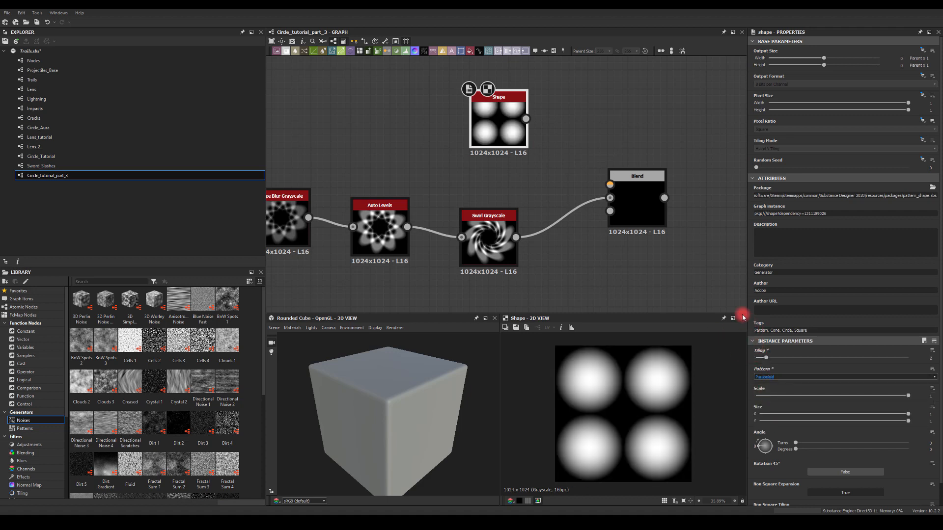
{"action": "left_click_drag", "start_coordinate": [907, 399], "coordinate": [840, 396]}
{"action": "left_click_drag", "start_coordinate": [540, 131], "coordinate": [612, 185]}
Set the blending mode of the Blend that combines the Shape and the Swirl Grayscale to Subtract.
{"action": "left_click", "coordinate": [627, 194]}
{"action": "left_click", "coordinate": [764, 214]}
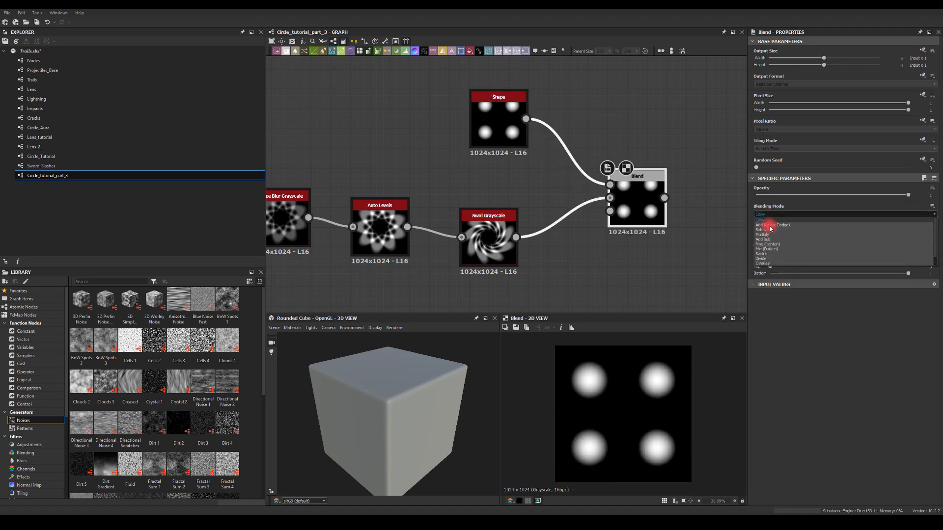
{"action": "left_click", "coordinate": [765, 236]}
{"action": "left_click", "coordinate": [766, 214]}
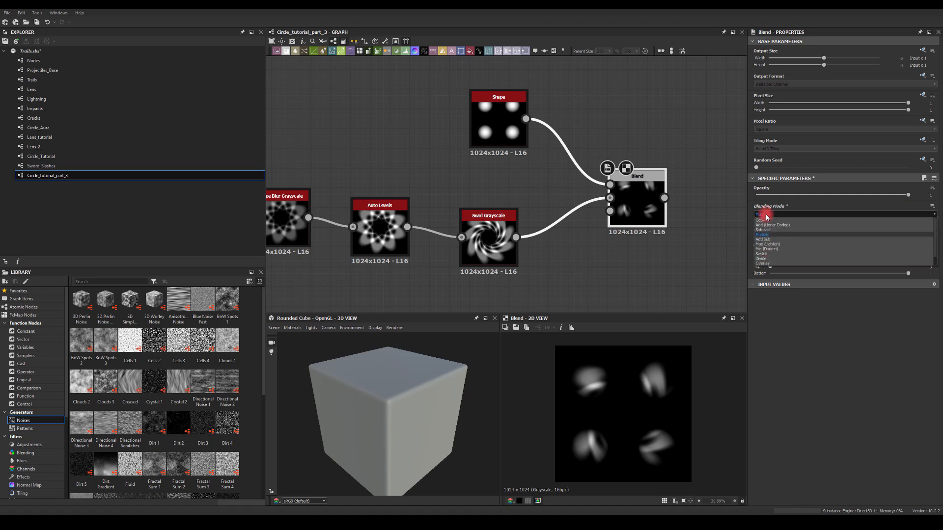
{"action": "left_click", "coordinate": [767, 220]}
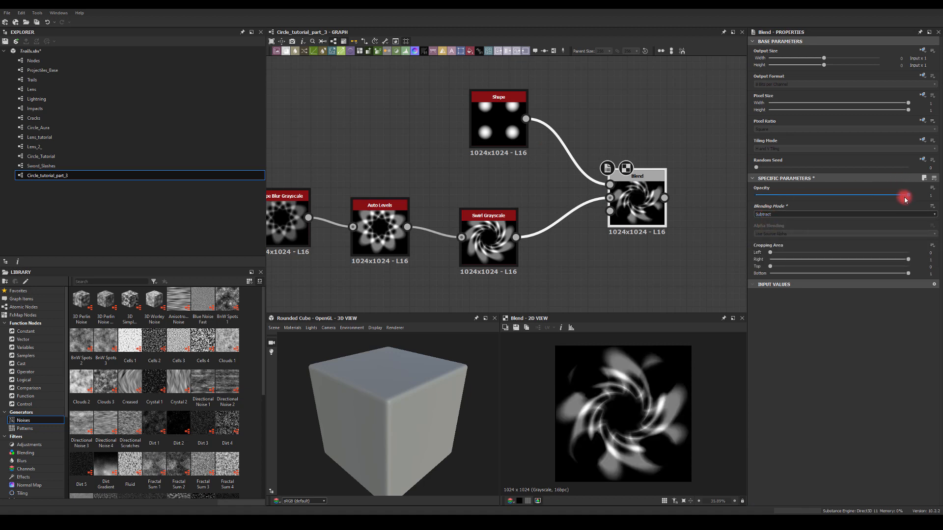
Lower the Subtract Blend's opacity to 0.45 and insert a Blur HQ Grayscale node between the tiled Shape and its foreground input.
{"action": "left_click_drag", "start_coordinate": [905, 198], "coordinate": [827, 205]}
{"action": "left_click_drag", "start_coordinate": [506, 112], "coordinate": [525, 147]}
{"action": "type", "text": "BLU"}
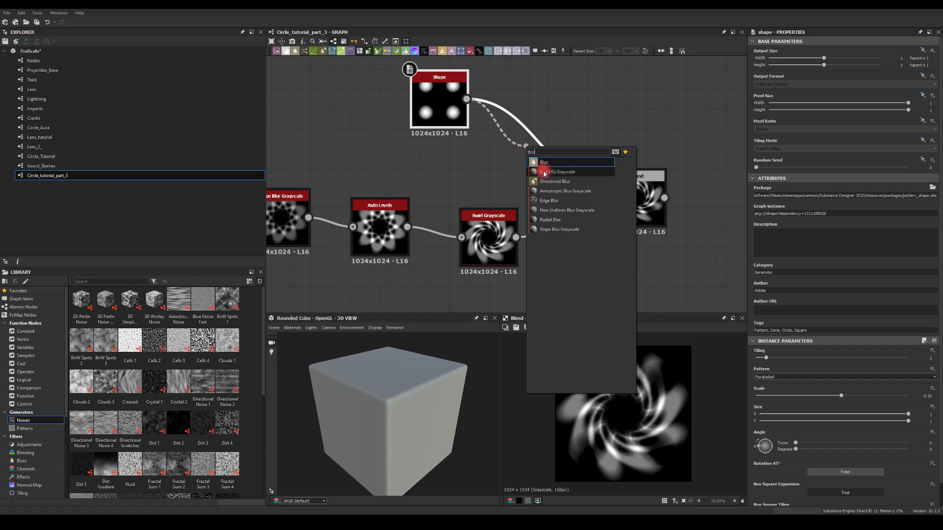
{"action": "left_click", "coordinate": [544, 173]}
{"action": "left_click_drag", "start_coordinate": [586, 139], "coordinate": [627, 186]}
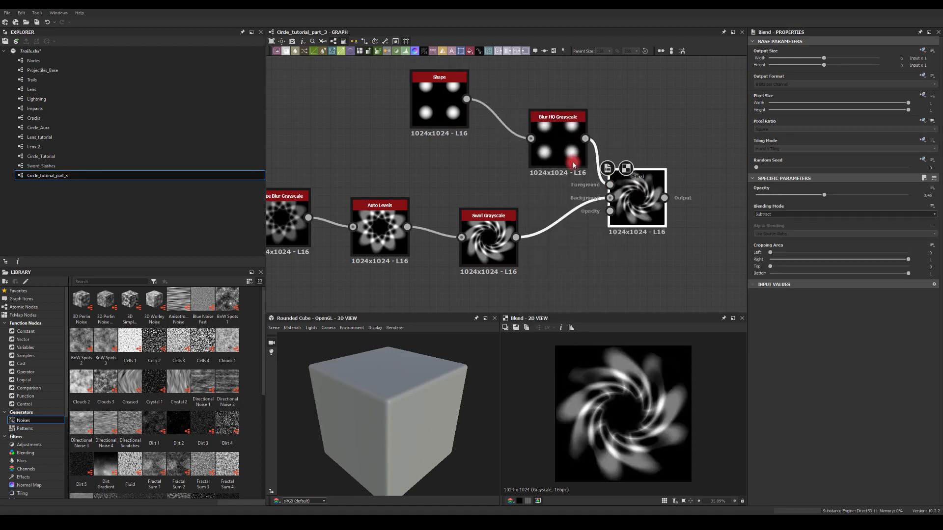
Set the Blur HQ Grayscale's quality to 1 and its intensity to 30.
{"action": "left_click_drag", "start_coordinate": [851, 357], "coordinate": [928, 363]}
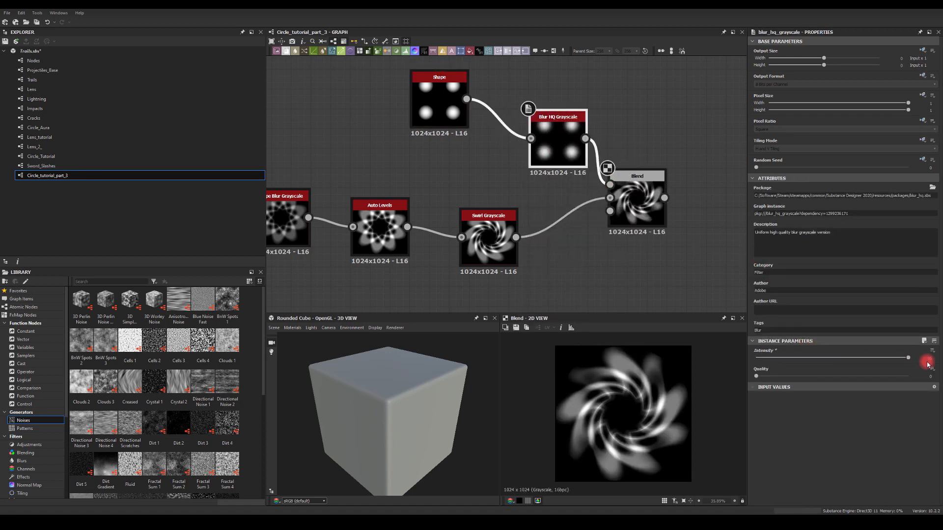
{"action": "left_click_drag", "start_coordinate": [787, 377], "coordinate": [908, 377]}
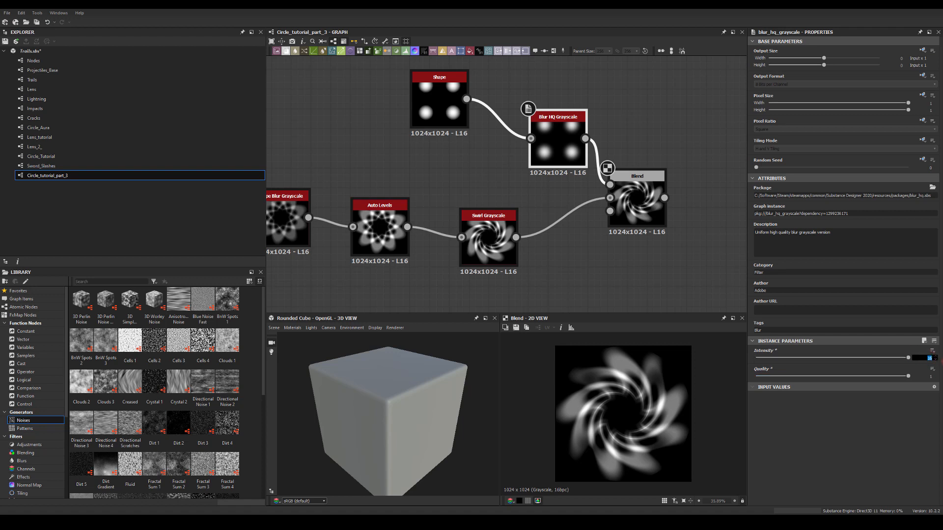
{"action": "type", "text": "30"}
{"action": "key", "text": "Return"}
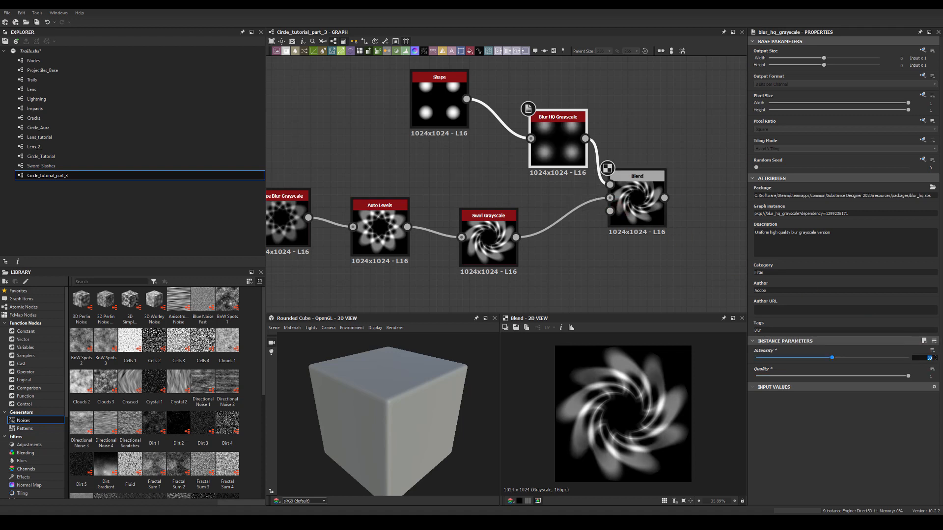
Move the Blur HQ Grayscale closer to the tiled Shape and raise the Subtract Blend's opacity to 0.84.
{"action": "left_click_drag", "start_coordinate": [544, 141], "coordinate": [514, 121]}
{"action": "left_click", "coordinate": [623, 204]}
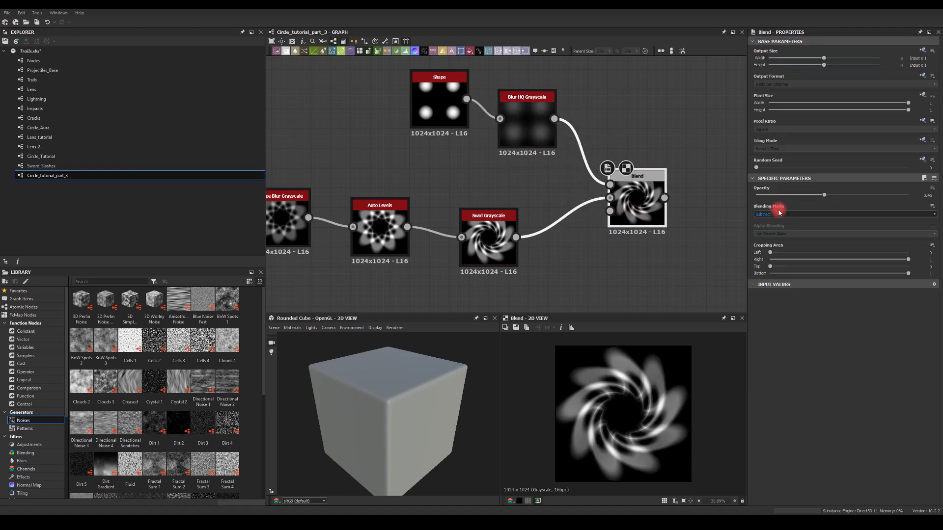
{"action": "left_click_drag", "start_coordinate": [823, 195], "coordinate": [883, 210]}
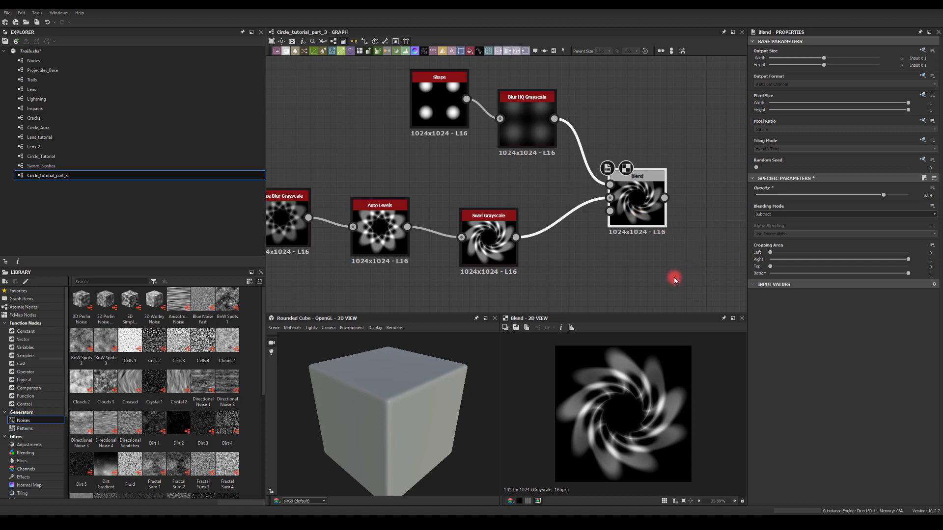
Add another Blend node with the Subtract Blend's output as its background.
{"action": "middle_click_drag", "start_coordinate": [675, 276], "coordinate": [484, 235]}
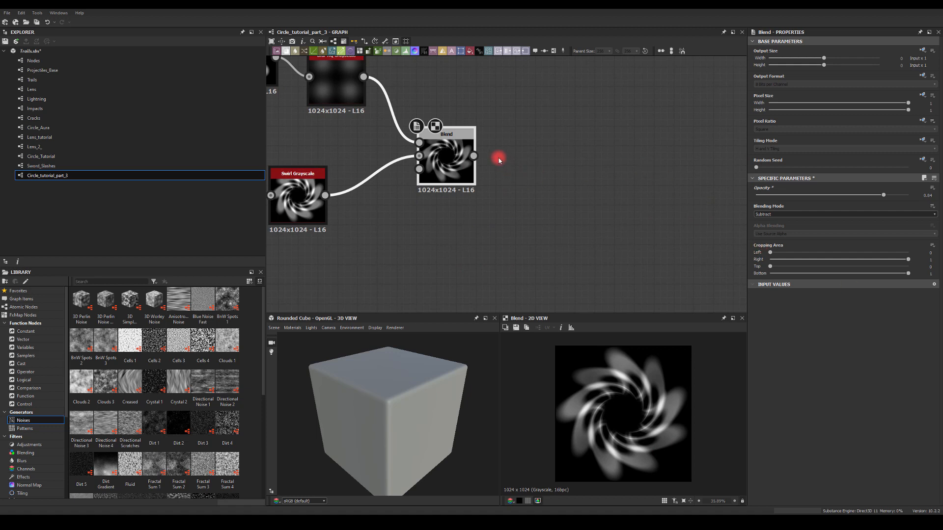
{"action": "left_click_drag", "start_coordinate": [474, 156], "coordinate": [581, 124]}
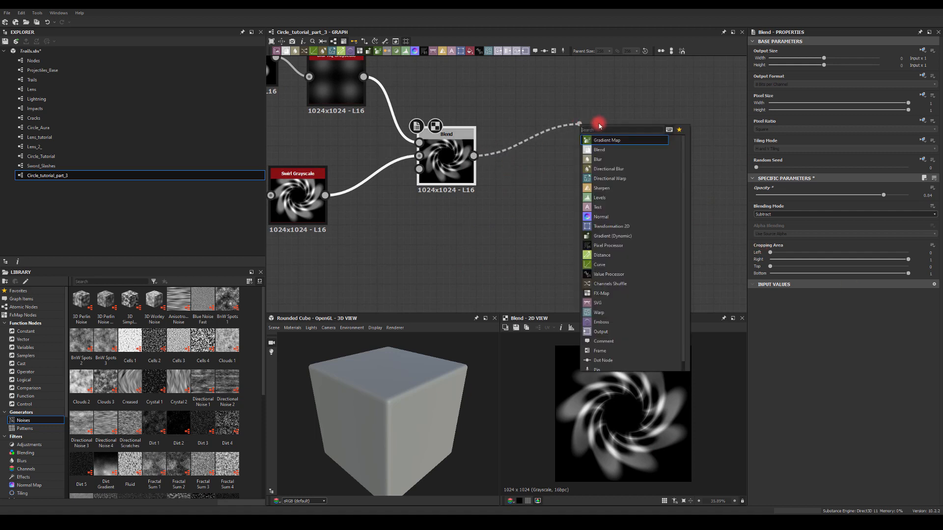
{"action": "type", "text": "bl"}
{"action": "left_click", "coordinate": [607, 141]}
Add a Shape node with the Paraboloid pattern above the new Blend and connect it to the Blend's foreground.
{"action": "middle_click_drag", "start_coordinate": [533, 81], "coordinate": [574, 145]}
{"action": "left_click", "coordinate": [518, 107]}
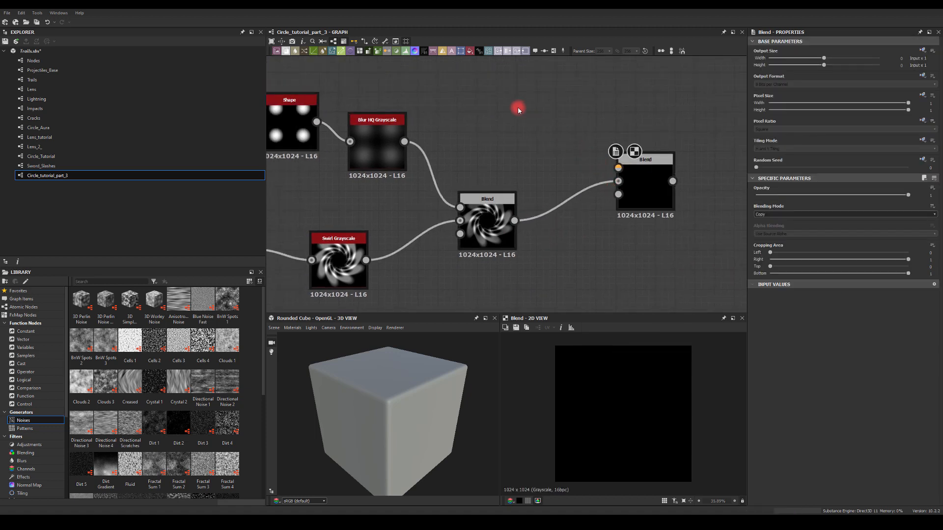
{"action": "key", "text": "space"}
{"action": "type", "text": "sh"}
{"action": "left_click", "coordinate": [534, 127]}
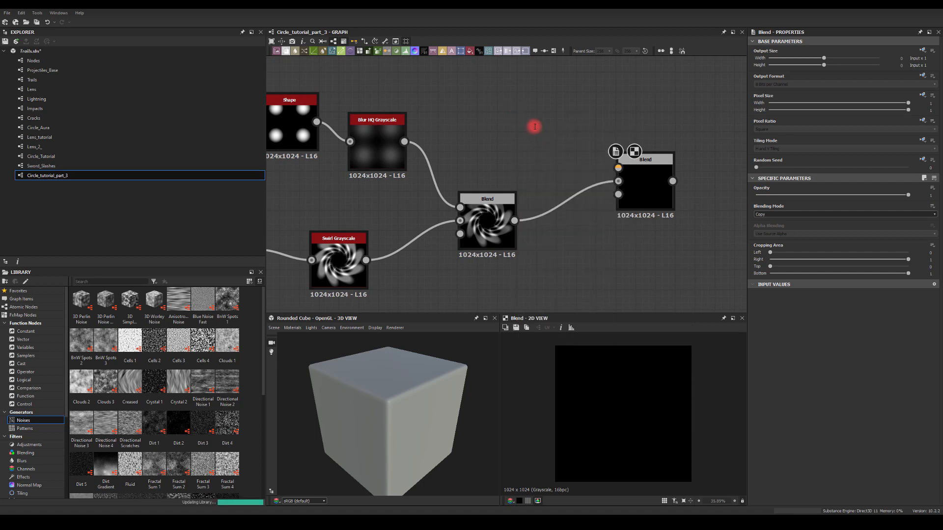
{"action": "left_click", "coordinate": [764, 377]}
{"action": "left_click", "coordinate": [767, 393]}
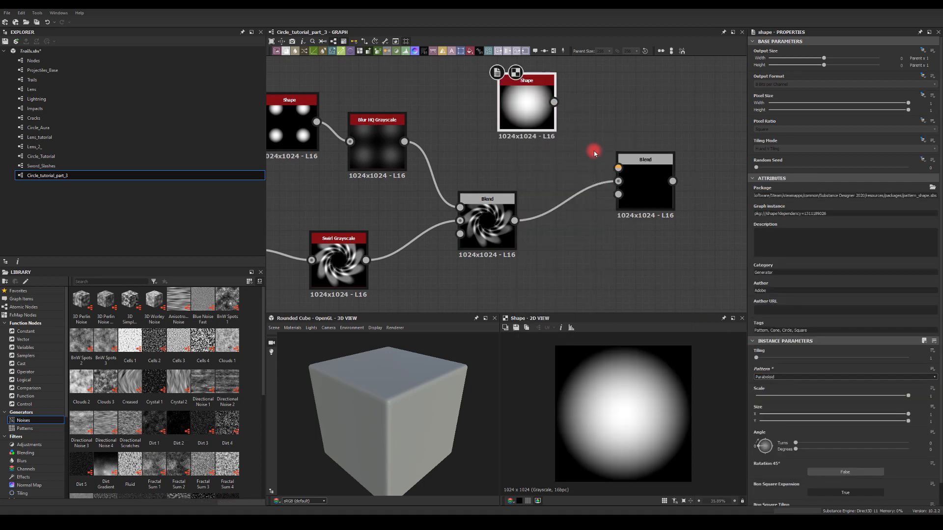
{"action": "left_click_drag", "start_coordinate": [554, 102], "coordinate": [619, 168]}
Set the new Blend's blending mode to Subtract and reduce its foreground Shape's scale to 0.48.
{"action": "left_click", "coordinate": [645, 187]}
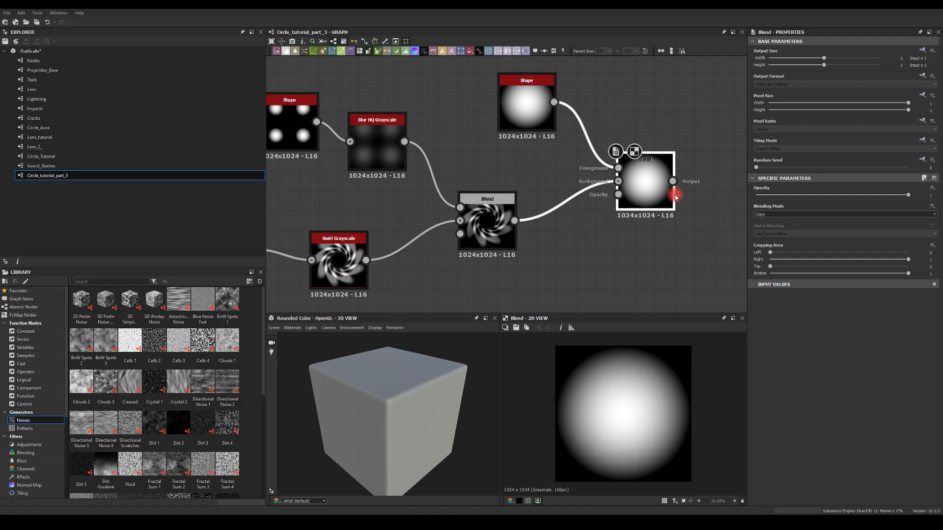
{"action": "left_click", "coordinate": [773, 215]}
{"action": "left_click", "coordinate": [772, 231]}
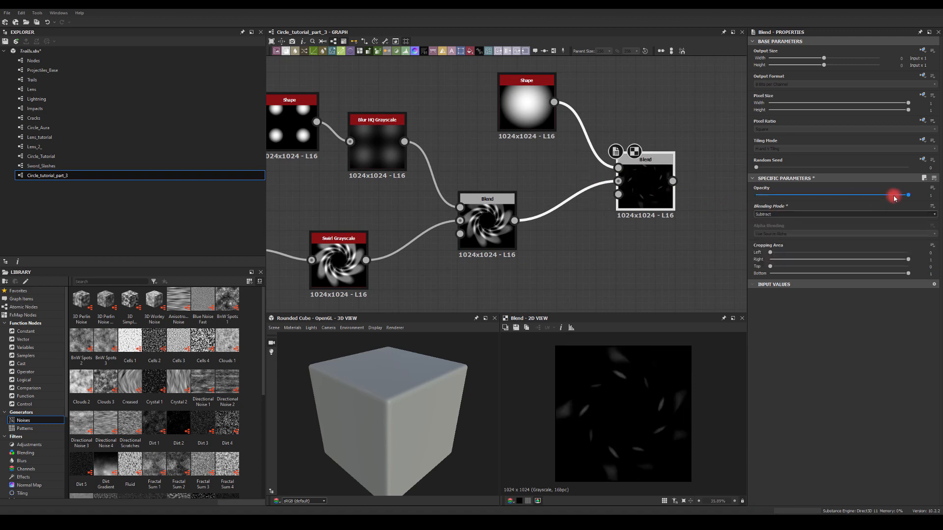
{"action": "left_click", "coordinate": [533, 96]}
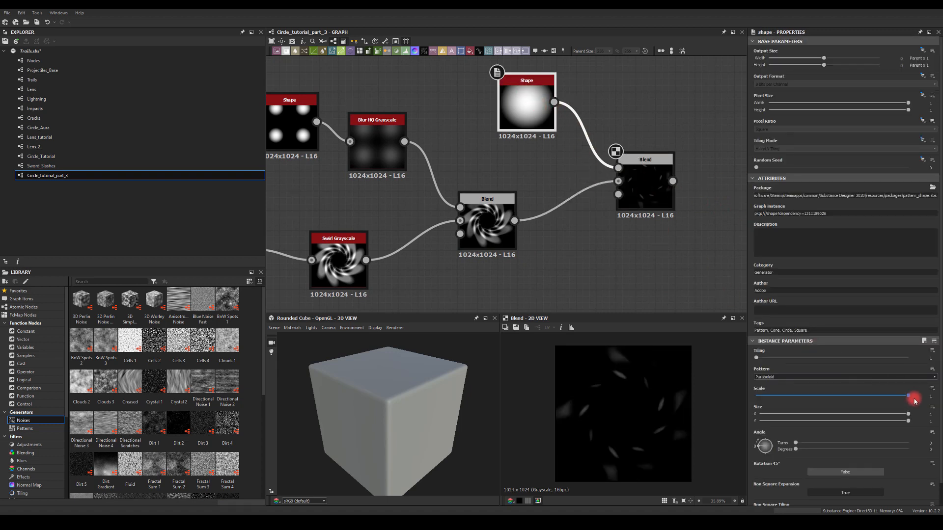
{"action": "left_click_drag", "start_coordinate": [909, 396], "coordinate": [829, 393]}
Add an Auto Levels node to the output of the second Subtract Blend and place it close beside that Blend.
{"action": "middle_click_drag", "start_coordinate": [612, 119], "coordinate": [427, 99]}
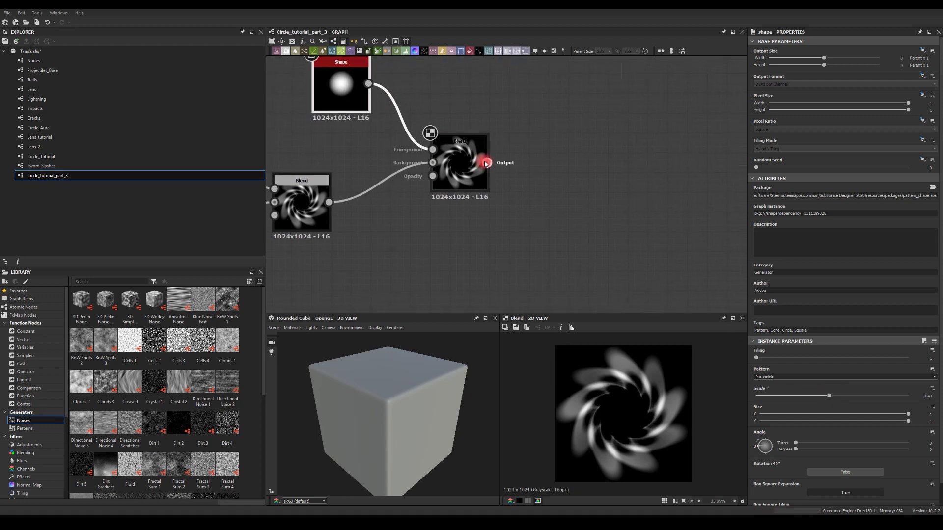
{"action": "left_click_drag", "start_coordinate": [487, 163], "coordinate": [566, 159]}
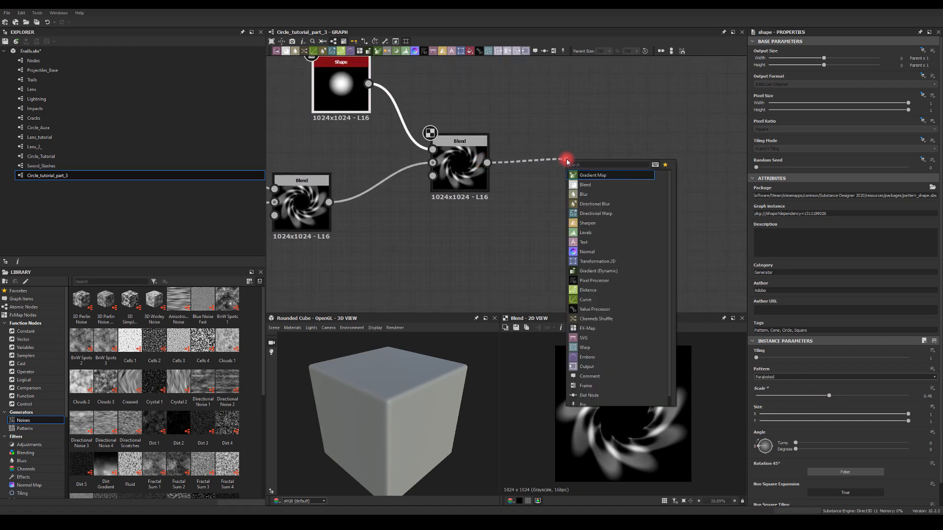
{"action": "type", "text": "auto"}
{"action": "left_click", "coordinate": [588, 175]}
{"action": "middle_click_drag", "start_coordinate": [614, 163], "coordinate": [511, 152]}
{"action": "left_click_drag", "start_coordinate": [495, 160], "coordinate": [482, 160]}
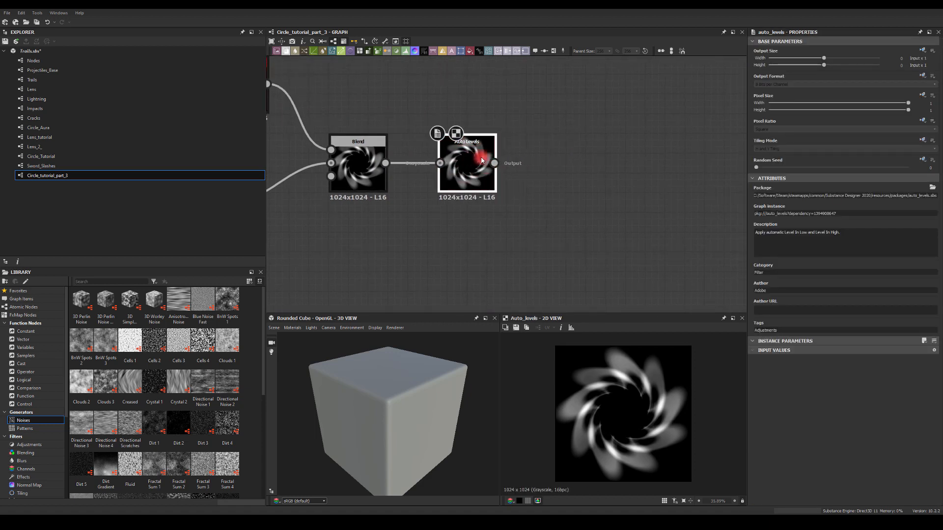
{"action": "left_click", "coordinate": [552, 167]}
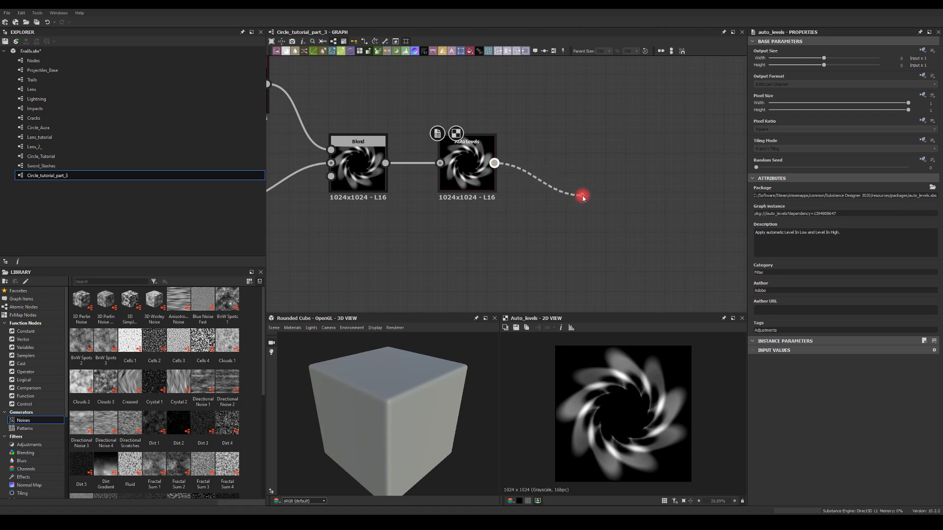
{"action": "left_click_drag", "start_coordinate": [583, 197], "coordinate": [583, 197]}
{"action": "left_click", "coordinate": [502, 226]}
Move the Auto Levels node farther from the Blend and add a Slope Blur Grayscale below it, fed by the same Blend's output.
{"action": "left_click_drag", "start_coordinate": [494, 171], "coordinate": [563, 171]}
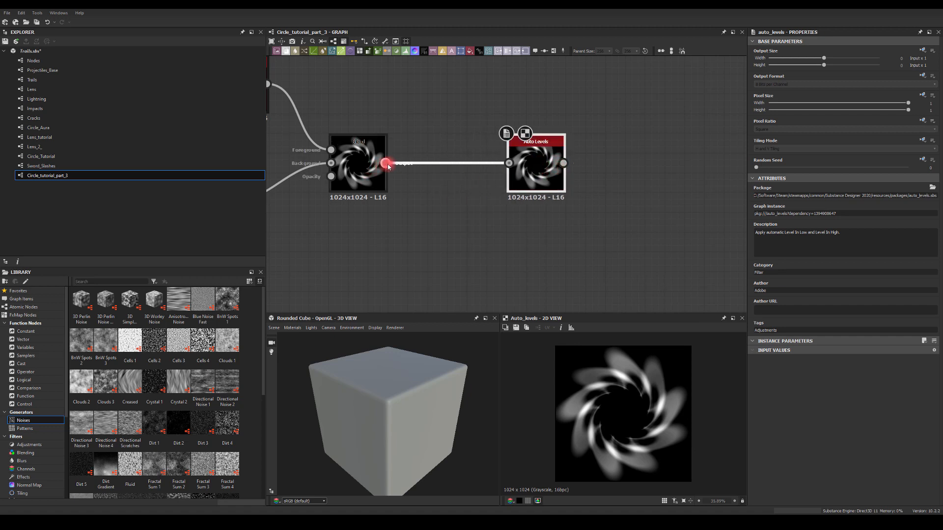
{"action": "left_click_drag", "start_coordinate": [468, 253], "coordinate": [472, 256]}
{"action": "type", "text": "slo"}
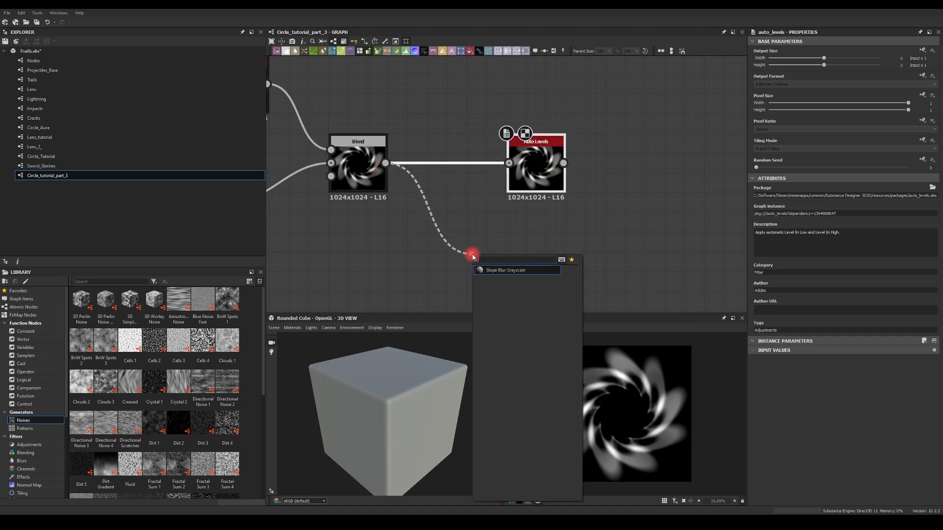
{"action": "left_click", "coordinate": [489, 270]}
{"action": "left_click_drag", "start_coordinate": [496, 259], "coordinate": [516, 240]}
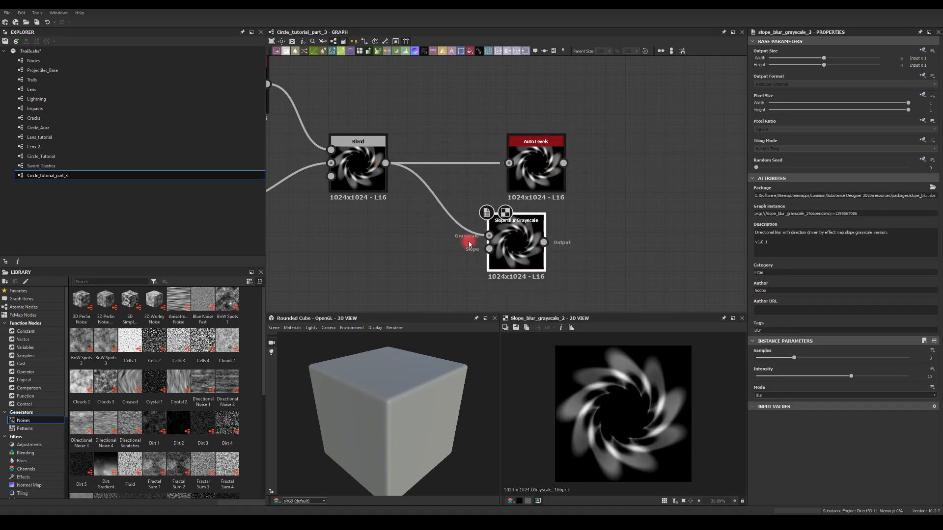
Duplicate the single-paraboloid Shape below the Blend and connect the copy to the Slope Blur Grayscale's slope input.
{"action": "middle_click_drag", "start_coordinate": [378, 257], "coordinate": [451, 234]}
{"action": "key", "text": "space"}
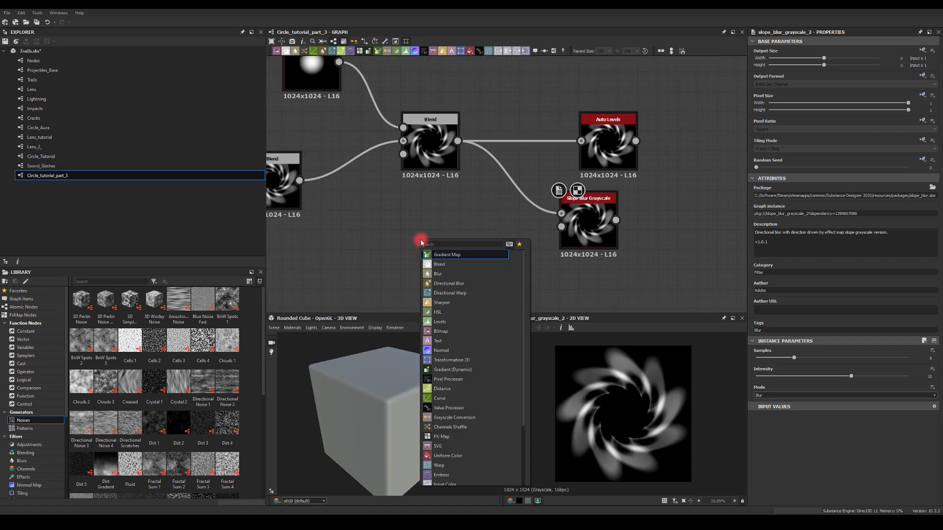
{"action": "left_click", "coordinate": [310, 69]}
{"action": "middle_click_drag", "start_coordinate": [322, 119], "coordinate": [355, 161]}
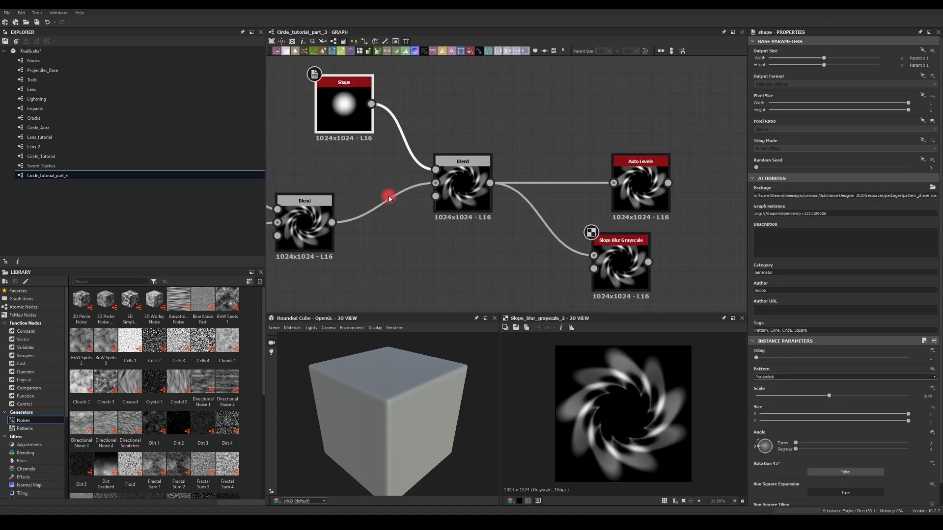
{"action": "key", "text": "ctrl+v"}
{"action": "left_click_drag", "start_coordinate": [506, 197], "coordinate": [471, 275]}
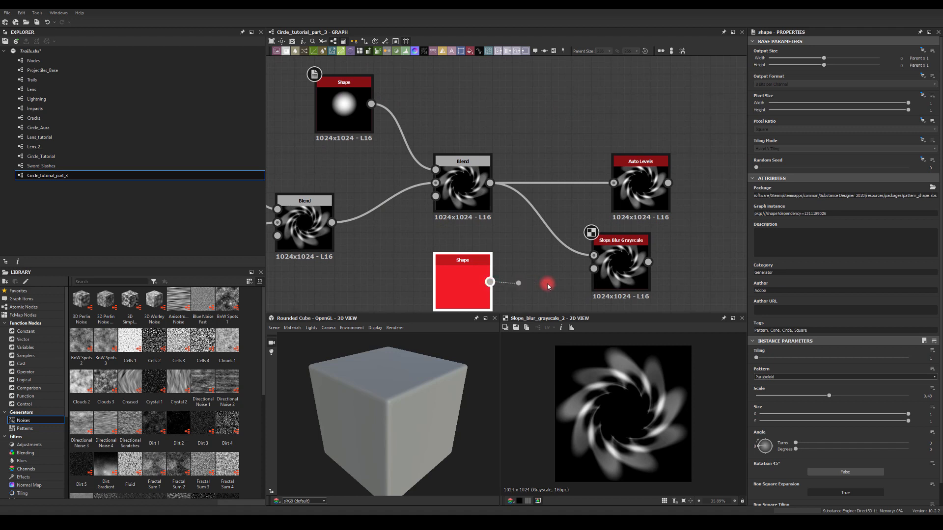
{"action": "left_click_drag", "start_coordinate": [548, 285], "coordinate": [594, 269]}
Set the scale of the Shape feeding the slope input to 1.
{"action": "left_click", "coordinate": [611, 260]}
{"action": "middle_click_drag", "start_coordinate": [611, 260], "coordinate": [568, 185]}
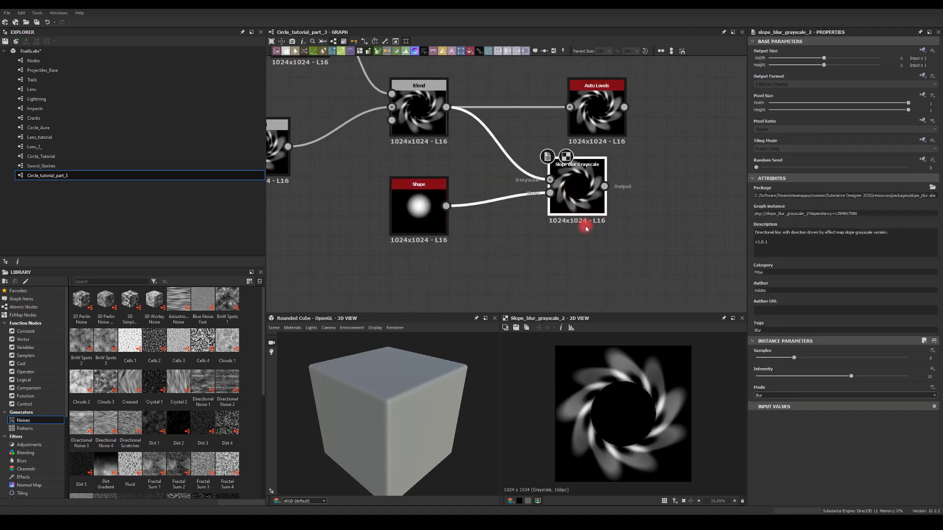
{"action": "left_click", "coordinate": [428, 221]}
{"action": "left_click_drag", "start_coordinate": [829, 396], "coordinate": [912, 398]}
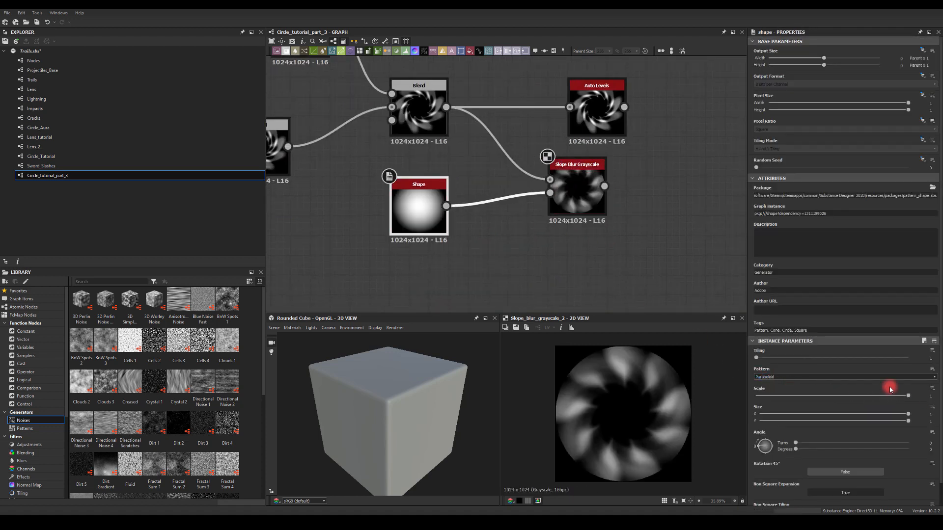
Set the Slope Blur Grayscale's samples to 32 and its intensity to about -38.
{"action": "left_click", "coordinate": [566, 179]}
{"action": "left_click_drag", "start_coordinate": [795, 359], "coordinate": [925, 359]}
{"action": "left_click_drag", "start_coordinate": [853, 376], "coordinate": [892, 366]}
{"action": "left_click", "coordinate": [920, 376]}
{"action": "type", "text": "-15"}
{"action": "key", "text": "Return"}
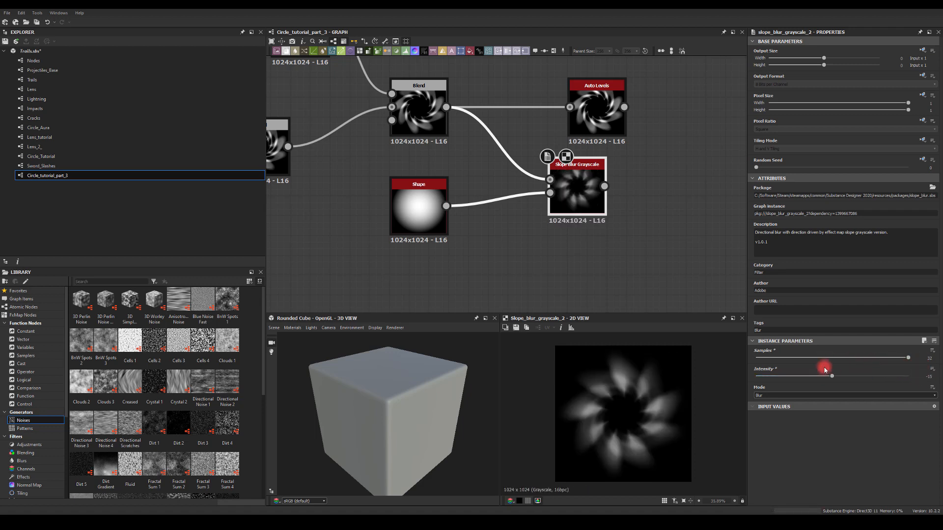
{"action": "left_click_drag", "start_coordinate": [832, 379], "coordinate": [778, 374]}
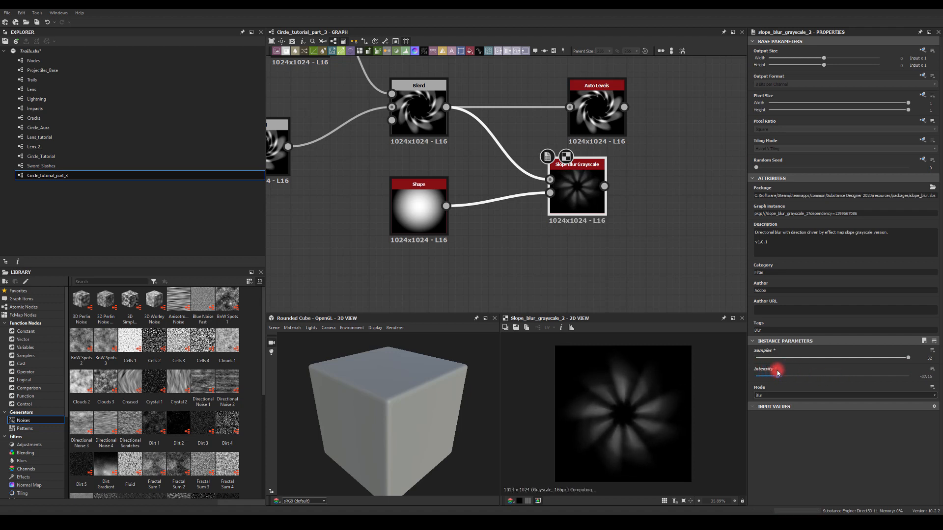
Add a Swirl Grayscale node to the Slope Blur Grayscale's output.
{"action": "left_click_drag", "start_coordinate": [615, 188], "coordinate": [687, 205]}
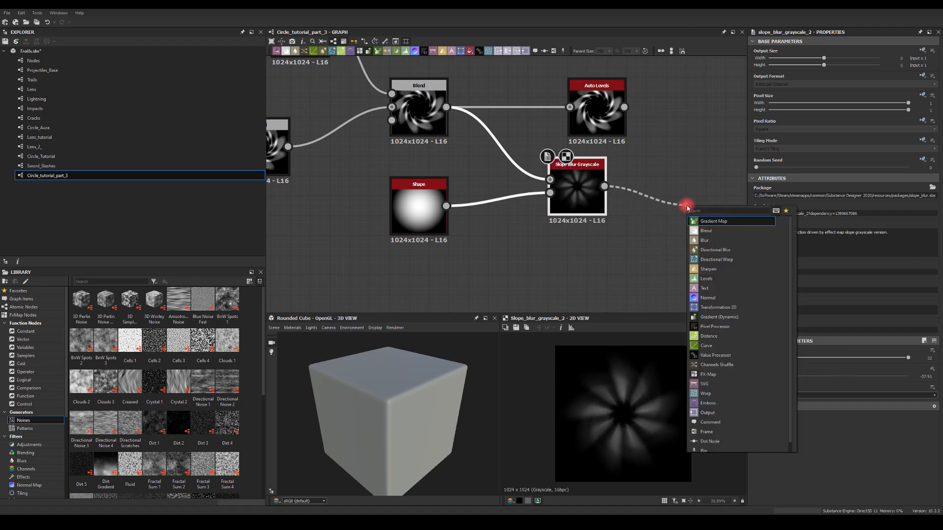
{"action": "type", "text": "sw"}
{"action": "left_click", "coordinate": [705, 231]}
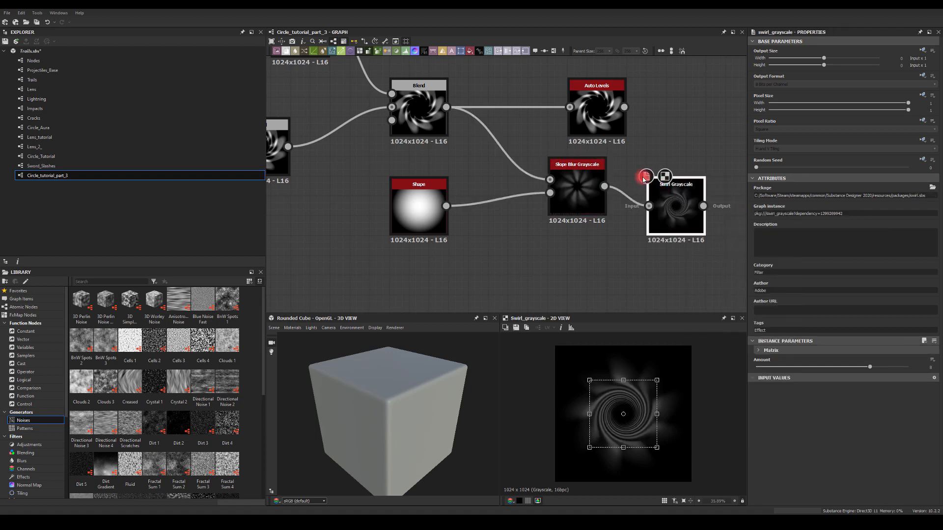
Add a Blend node with the Auto Levels output as background and the new Swirl Grayscale as foreground.
{"action": "left_click_drag", "start_coordinate": [732, 129], "coordinate": [731, 128]}
{"action": "type", "text": "Bl"}
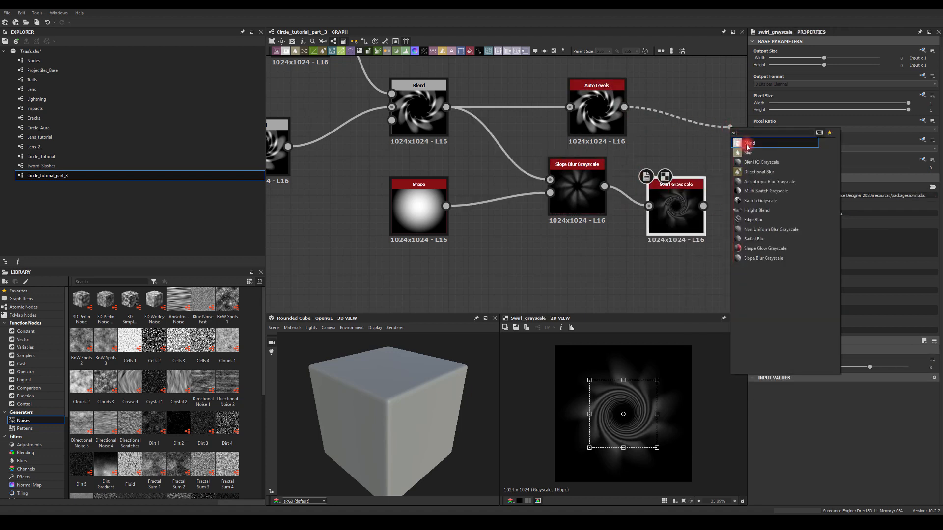
{"action": "left_click", "coordinate": [747, 143]}
{"action": "middle_click_drag", "start_coordinate": [678, 167], "coordinate": [581, 162]}
{"action": "left_click_drag", "start_coordinate": [607, 201], "coordinate": [697, 126]}
Enlarge the new Swirl Grayscale's transform frame to cover the full canvas.
{"action": "left_click", "coordinate": [592, 202]}
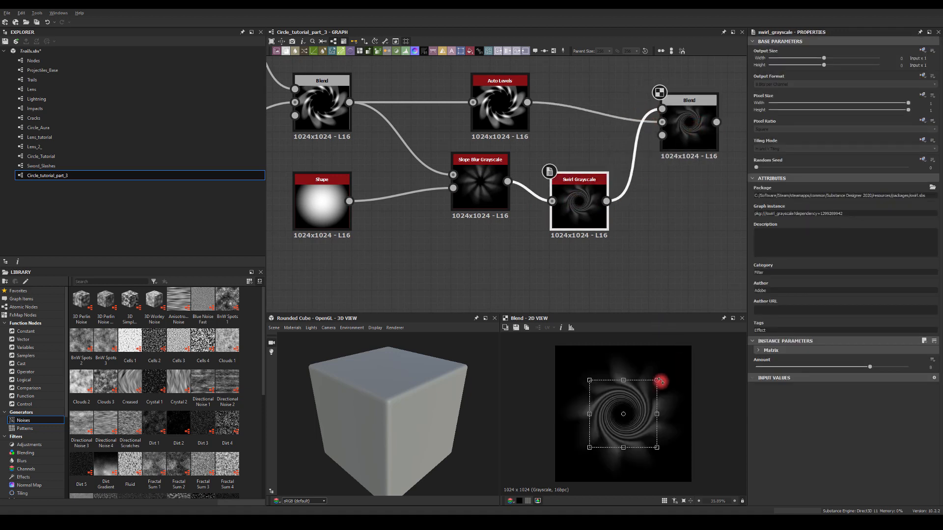
{"action": "left_click_drag", "start_coordinate": [662, 381], "coordinate": [692, 345]}
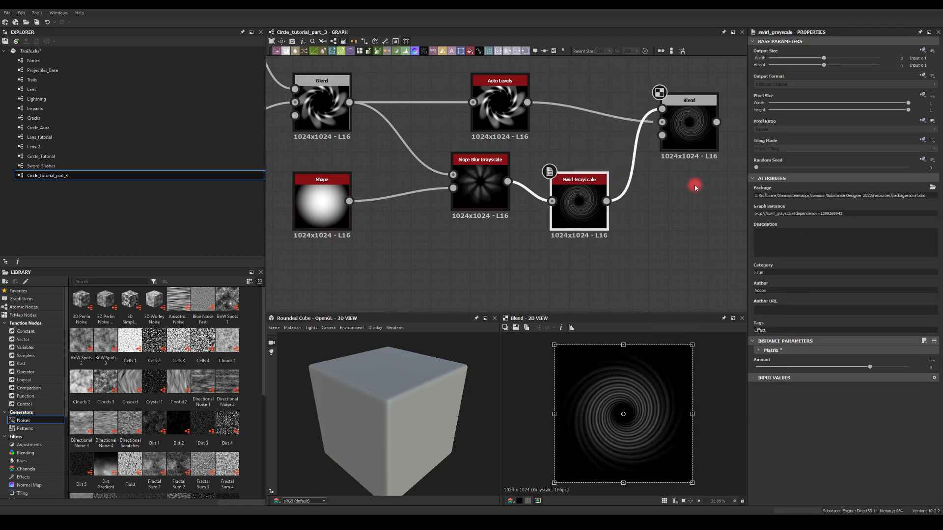
Set the final Blend node's blending mode to Add (Linear Dodge).
{"action": "left_click", "coordinate": [680, 126]}
{"action": "left_click", "coordinate": [760, 216]}
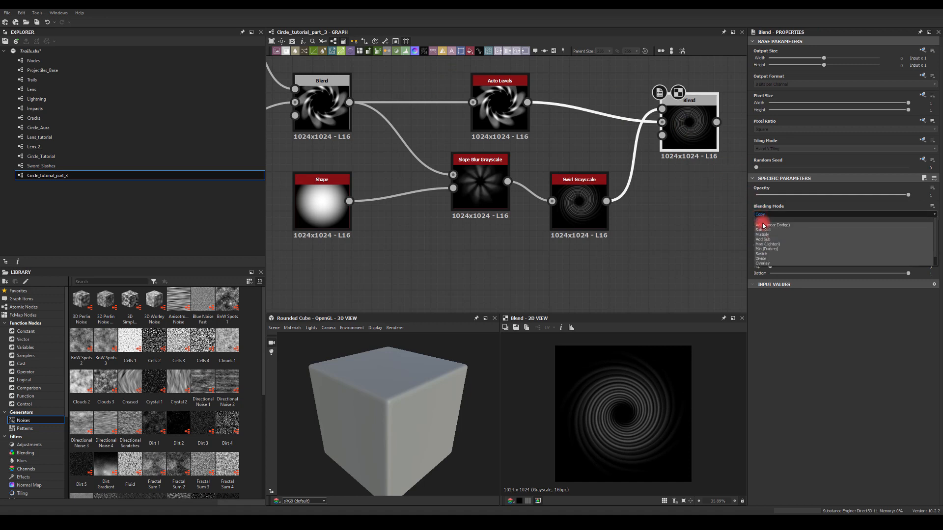
{"action": "left_click", "coordinate": [764, 222]}
Move the Swirl Grayscale next to the Slope Blur Grayscale and set its amount to about 1.31.
{"action": "left_click", "coordinate": [578, 195]}
{"action": "left_click_drag", "start_coordinate": [578, 195], "coordinate": [559, 176]}
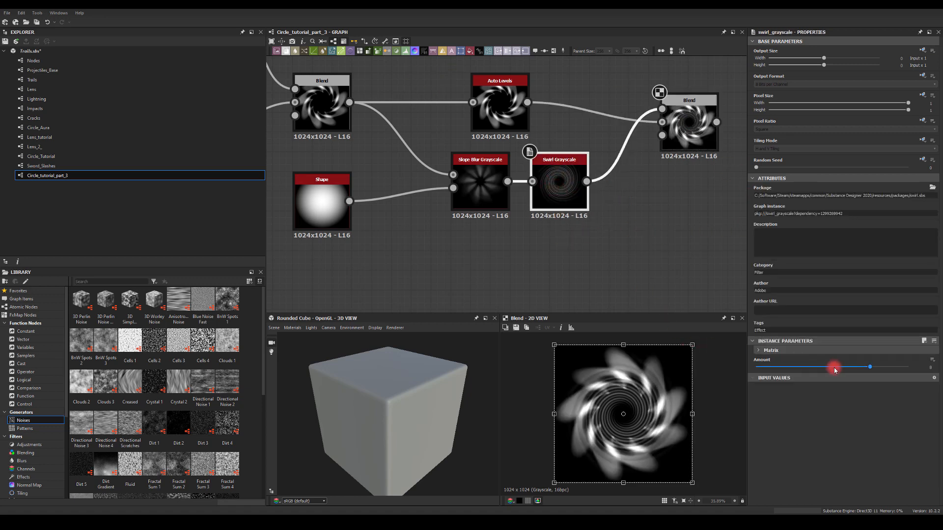
{"action": "left_click_drag", "start_coordinate": [871, 370], "coordinate": [839, 361]}
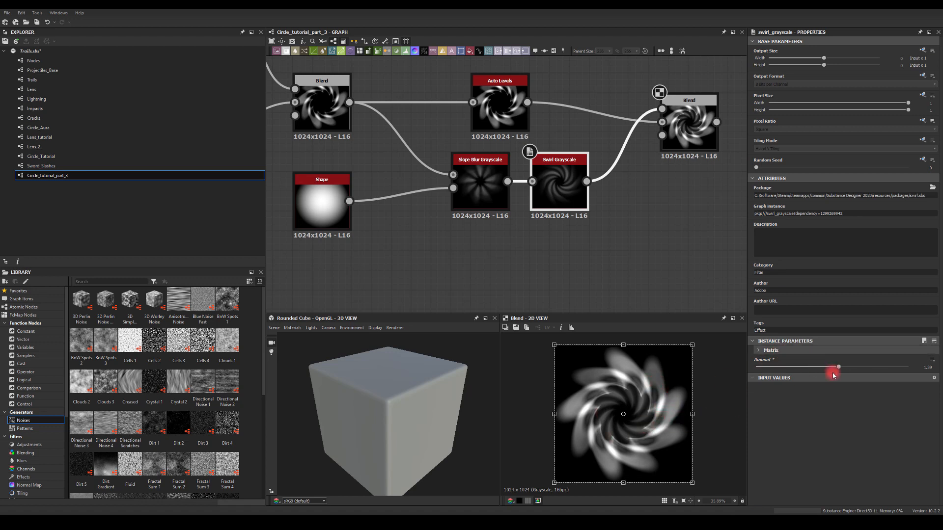
{"action": "left_click_drag", "start_coordinate": [839, 369], "coordinate": [839, 365]}
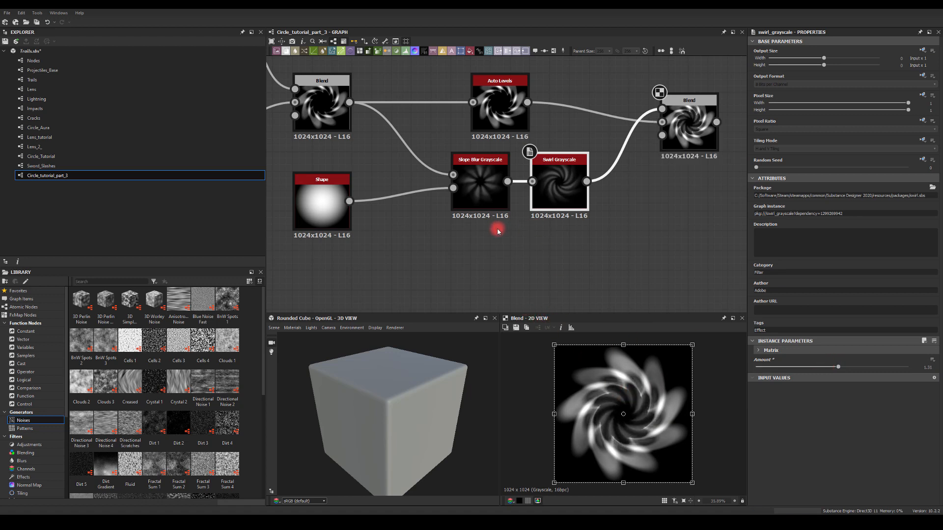
Insert a Transformation 2D node between the Swirl Grayscale and the Blend's foreground input, lined up beside the Swirl Grayscale.
{"action": "left_click_drag", "start_coordinate": [617, 193], "coordinate": [630, 202]}
{"action": "type", "text": "tra"}
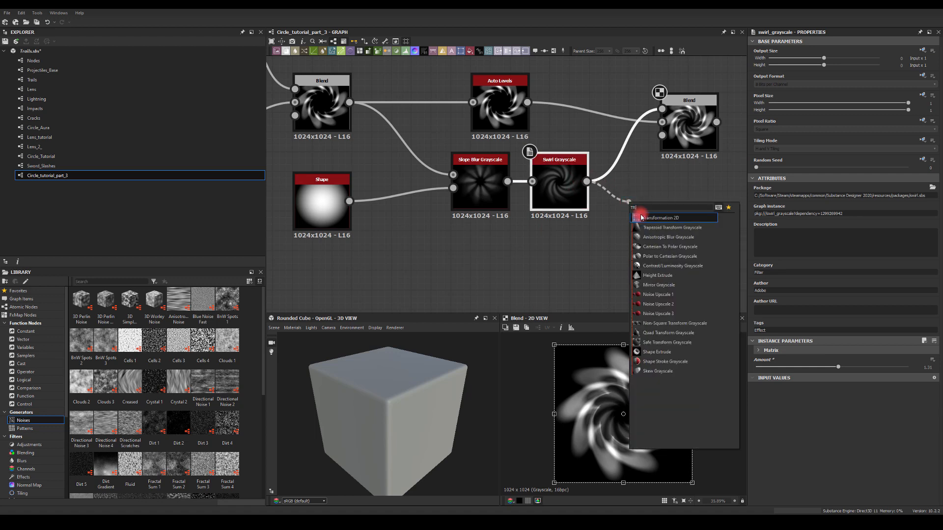
{"action": "left_click", "coordinate": [641, 214]}
{"action": "double_click", "coordinate": [669, 193]}
{"action": "middle_click_drag", "start_coordinate": [700, 246], "coordinate": [476, 265]}
{"action": "left_click_drag", "start_coordinate": [468, 151], "coordinate": [547, 131]}
{"action": "left_click_drag", "start_coordinate": [462, 220], "coordinate": [516, 108]}
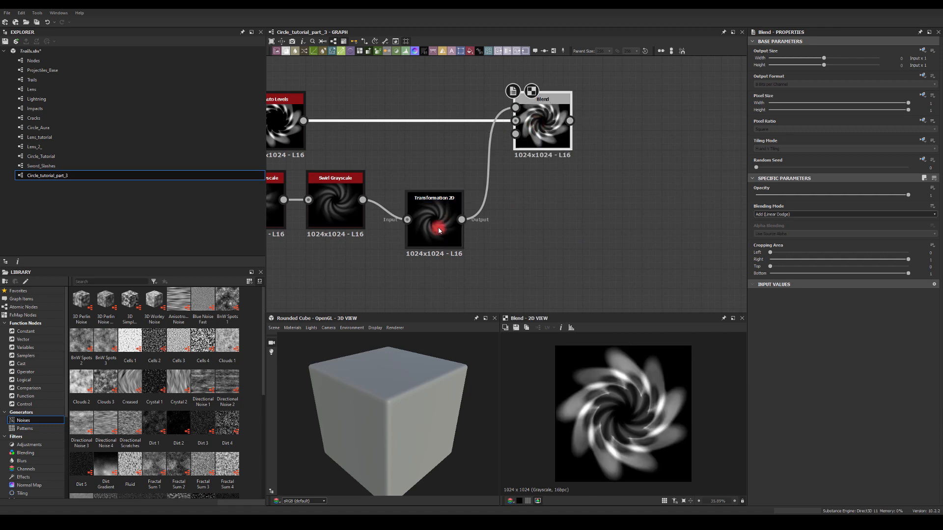
{"action": "left_click_drag", "start_coordinate": [424, 219], "coordinate": [414, 199]}
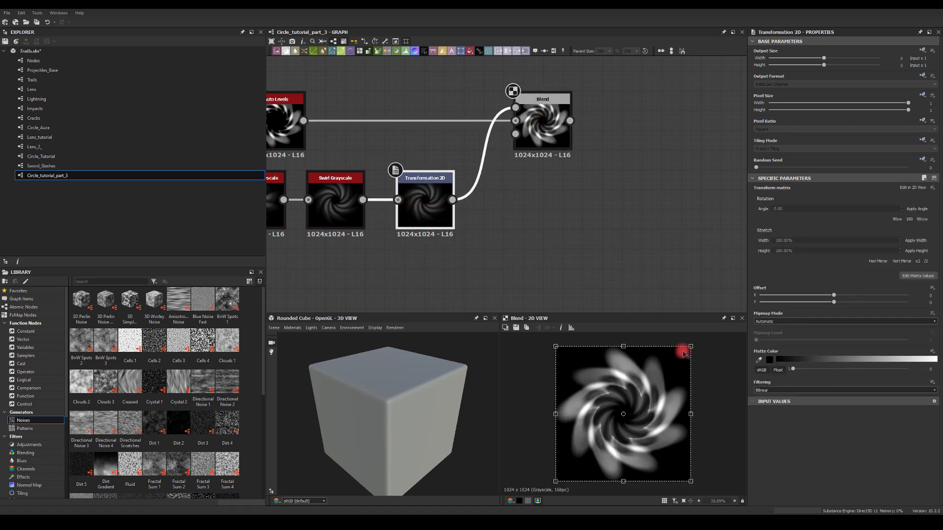
Shrink the Transformation 2D's frame slightly around the centre and set its tiling mode to No Tiling.
{"action": "left_click_drag", "start_coordinate": [690, 346], "coordinate": [664, 354]}
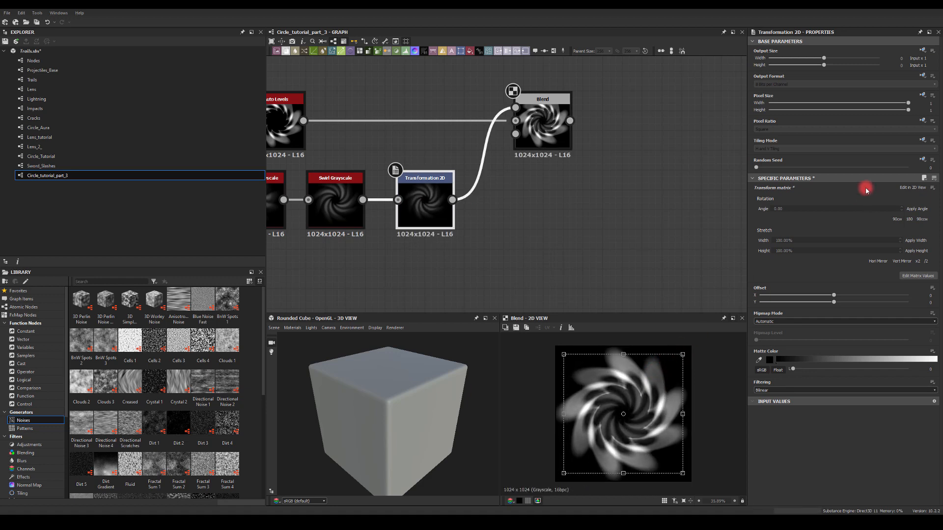
{"action": "left_click", "coordinate": [923, 141]}
{"action": "left_click", "coordinate": [926, 168]}
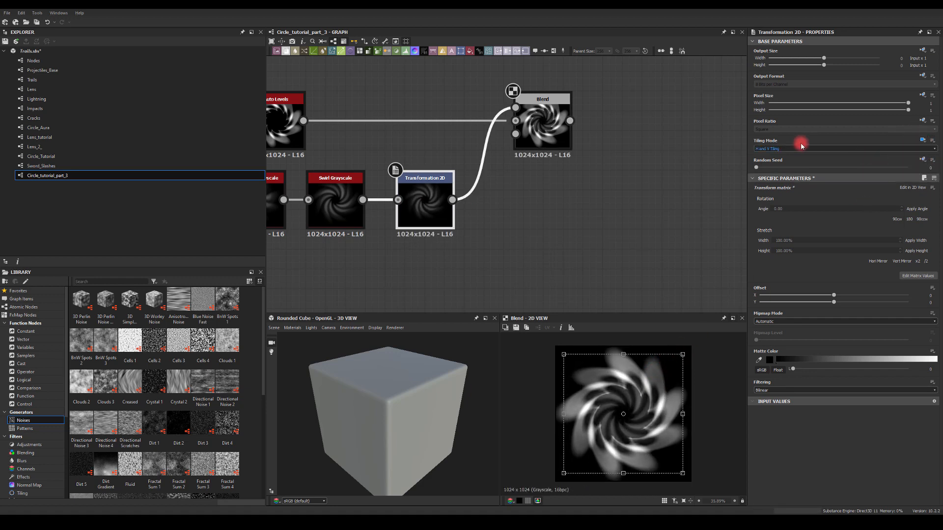
{"action": "left_click", "coordinate": [784, 148]}
{"action": "left_click", "coordinate": [768, 152]}
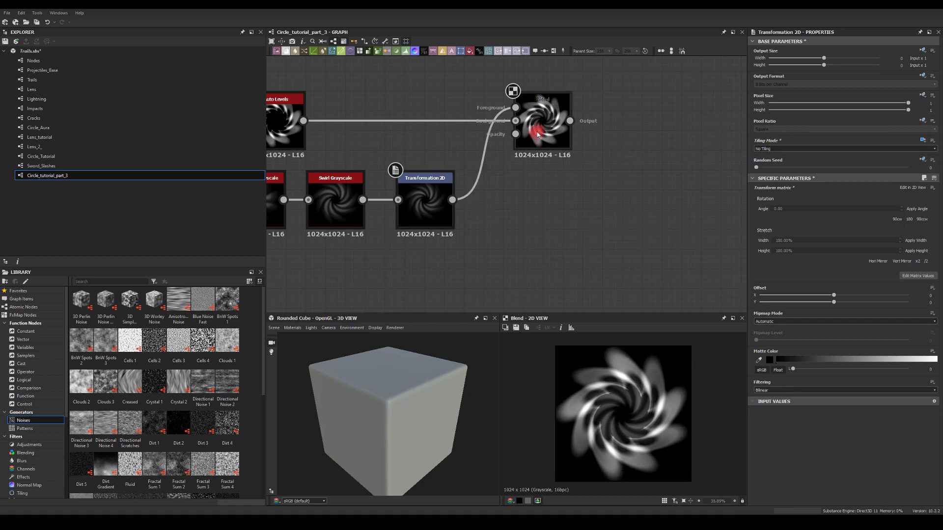
{"action": "left_click", "coordinate": [549, 125]}
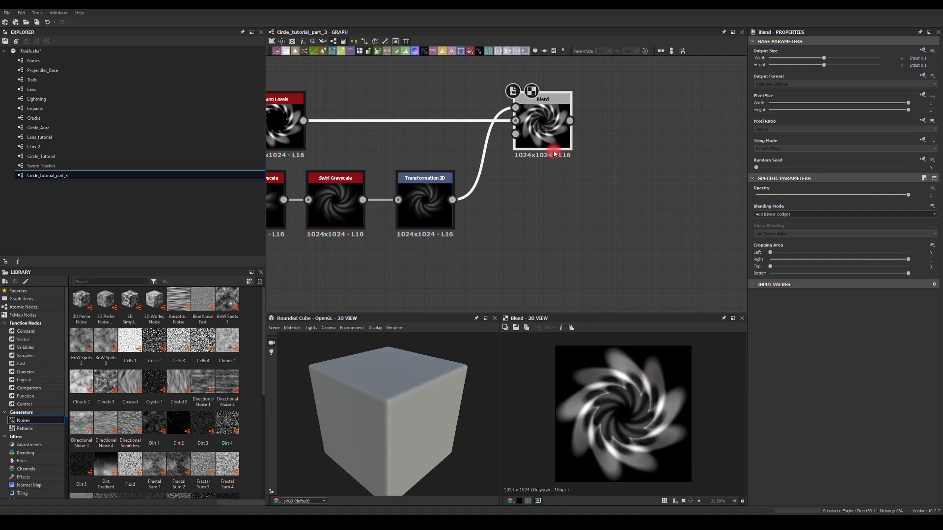
Add a Shape node in the empty area below the Transformation 2D and set its X size to about 0.52.
{"action": "middle_click_drag", "start_coordinate": [599, 194], "coordinate": [570, 114]}
{"action": "middle_click_drag", "start_coordinate": [527, 172], "coordinate": [602, 149]}
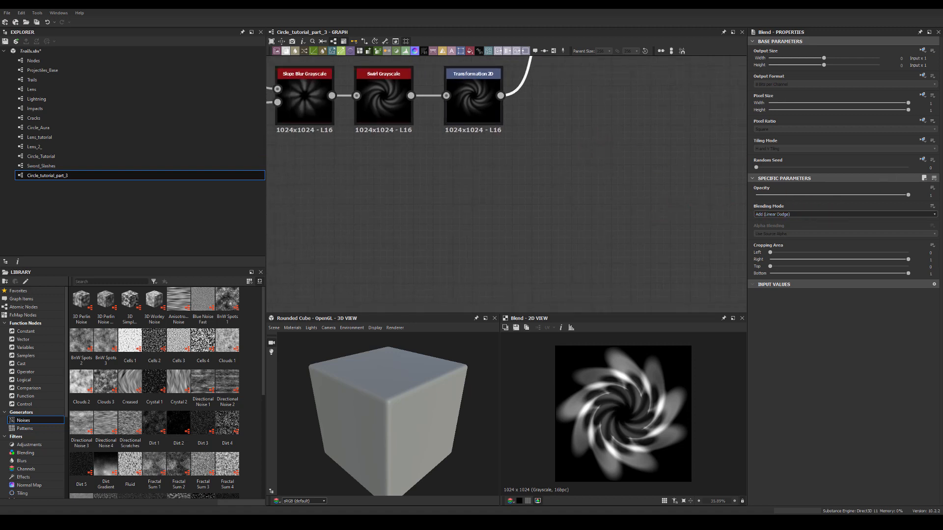
{"action": "key", "text": "space"}
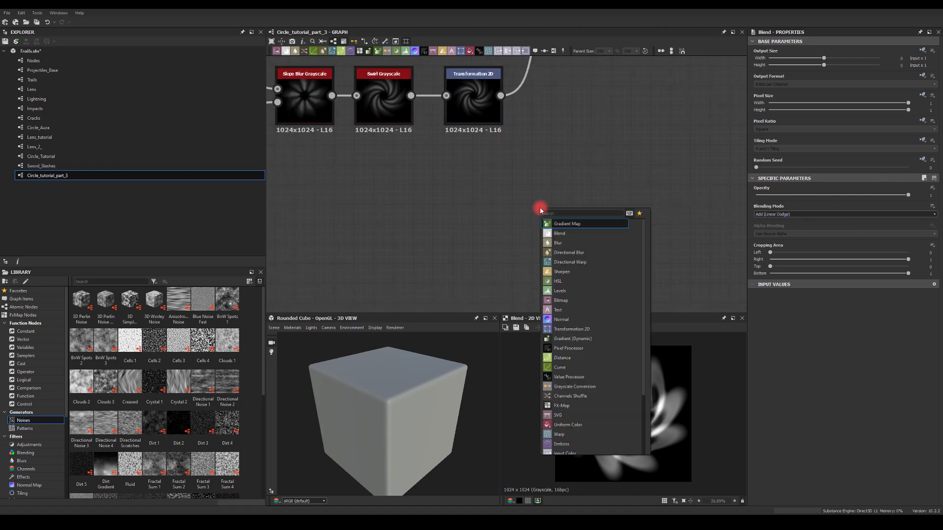
{"action": "type", "text": "sh"}
{"action": "left_click", "coordinate": [560, 233]}
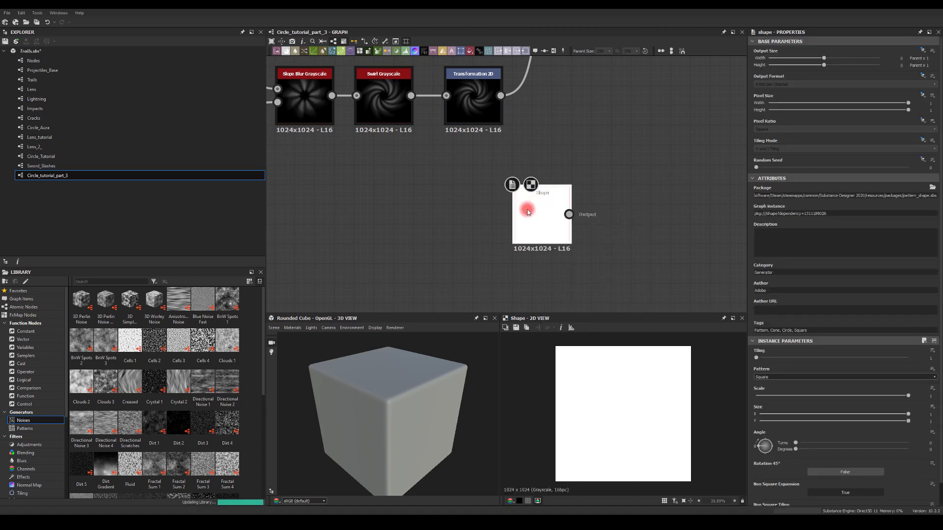
{"action": "left_click_drag", "start_coordinate": [899, 425], "coordinate": [818, 400]}
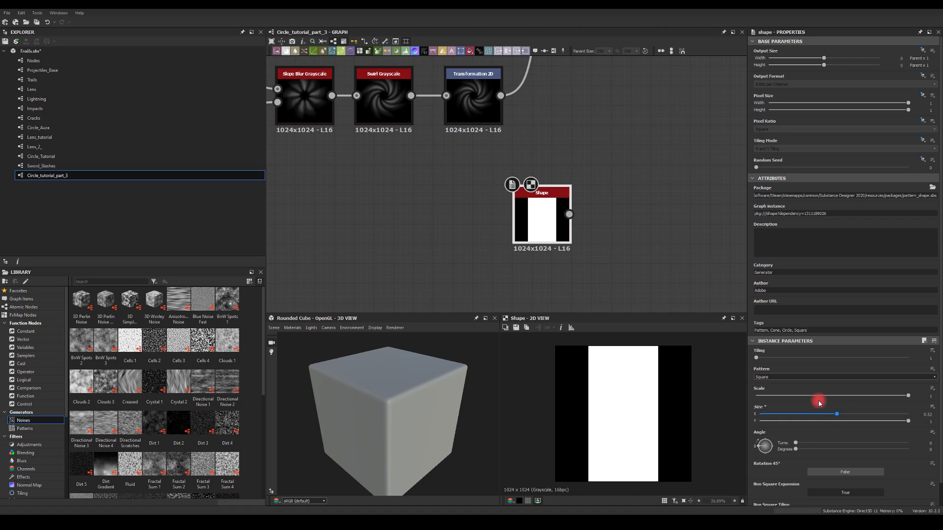
Add a Warp node to the new Shape's output and move the Shape up to make room.
{"action": "left_click", "coordinate": [553, 212]}
{"action": "left_click_drag", "start_coordinate": [592, 210], "coordinate": [672, 272]}
{"action": "type", "text": "war"}
{"action": "left_click", "coordinate": [690, 197]}
{"action": "left_click_drag", "start_coordinate": [549, 233], "coordinate": [569, 183]}
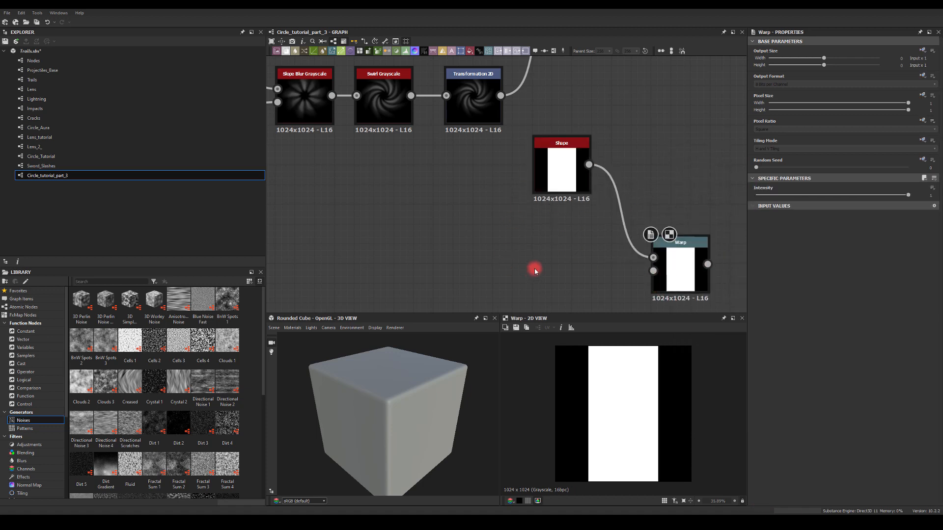
Add a Perlin Noise node, connect it to the Warp's gradient input and arrange the nodes closer together.
{"action": "key", "text": "space"}
{"action": "type", "text": "per"}
{"action": "left_click", "coordinate": [558, 296]}
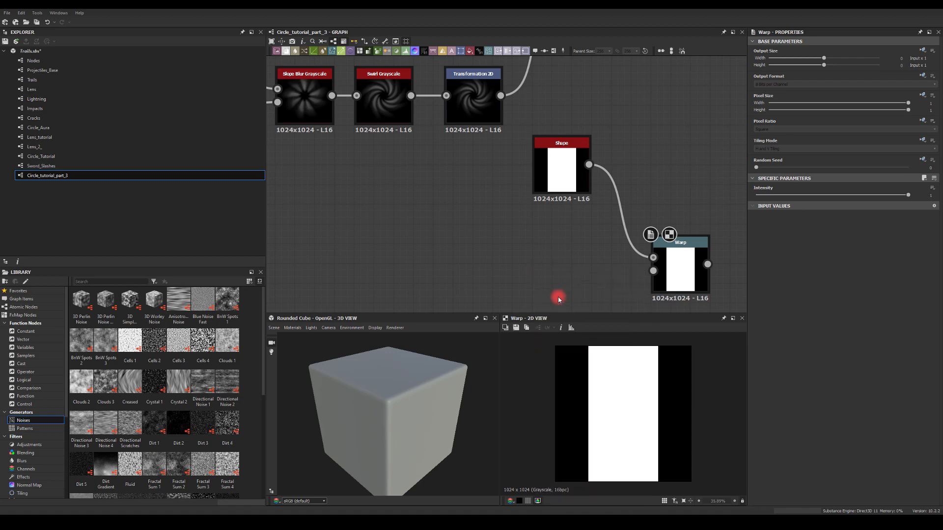
{"action": "left_click_drag", "start_coordinate": [653, 271], "coordinate": [653, 270]}
{"action": "left_click_drag", "start_coordinate": [678, 259], "coordinate": [659, 204]}
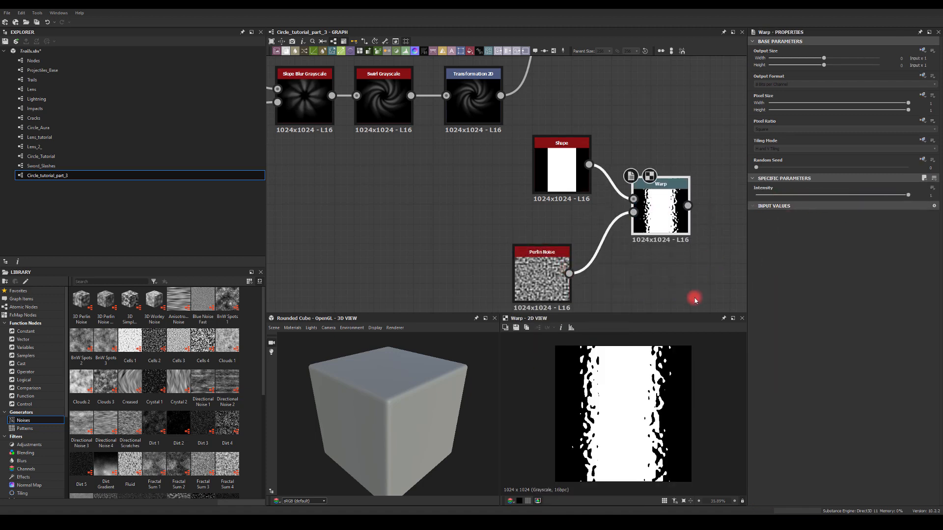
{"action": "left_click_drag", "start_coordinate": [663, 210], "coordinate": [653, 211]}
{"action": "left_click_drag", "start_coordinate": [585, 155], "coordinate": [563, 175]}
Add a Blur HQ Grayscale node to the Warp's output.
{"action": "middle_click_drag", "start_coordinate": [630, 129], "coordinate": [484, 152]}
{"action": "left_click_drag", "start_coordinate": [532, 229], "coordinate": [596, 234]}
{"action": "type", "text": "blur"}
{"action": "left_click", "coordinate": [617, 230]}
Add a Slope Blur Grayscale node to the Blur HQ Grayscale's output and place it slightly lower.
{"action": "scroll", "coordinate": [538, 166], "scroll_direction": "up", "scroll_amount": 1}
{"action": "middle_click_drag", "start_coordinate": [585, 144], "coordinate": [532, 103]}
{"action": "scroll", "coordinate": [537, 165], "scroll_direction": "down", "scroll_amount": 3}
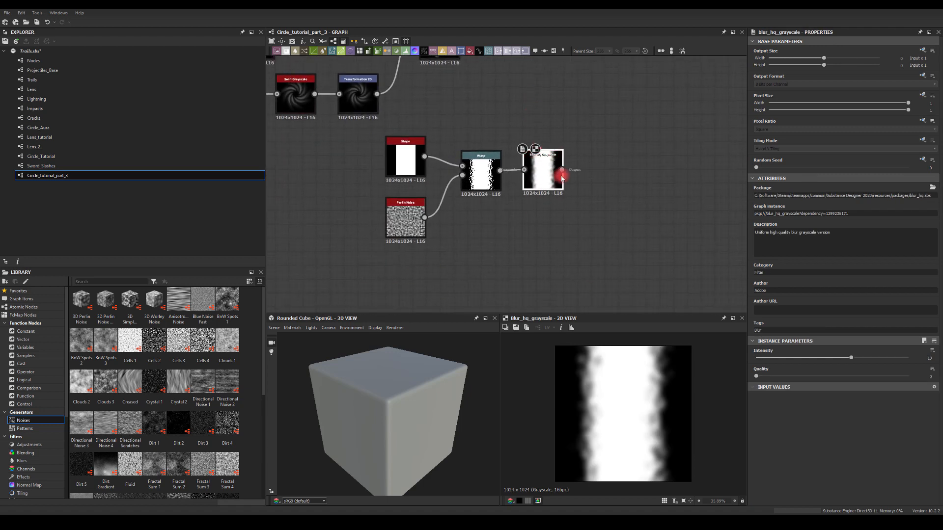
{"action": "left_click_drag", "start_coordinate": [562, 169], "coordinate": [616, 167]}
{"action": "type", "text": "slope"}
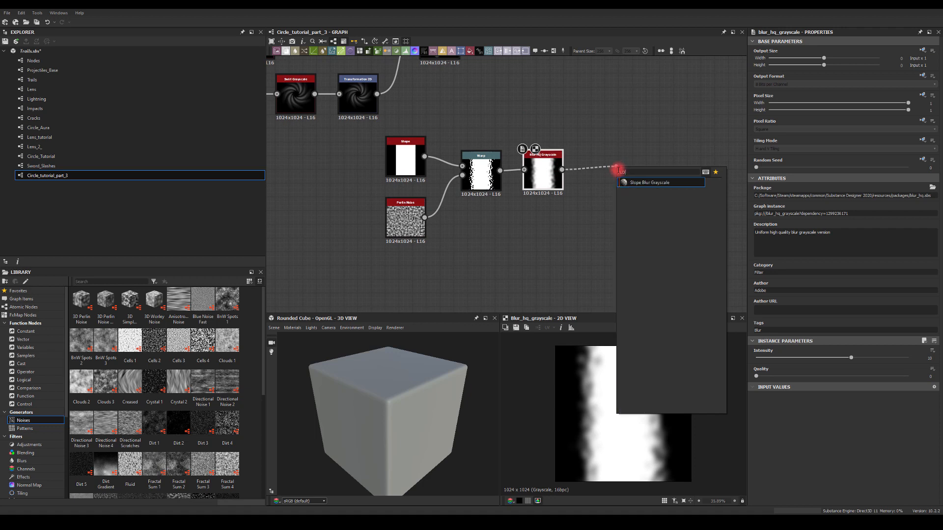
{"action": "left_click", "coordinate": [632, 183]}
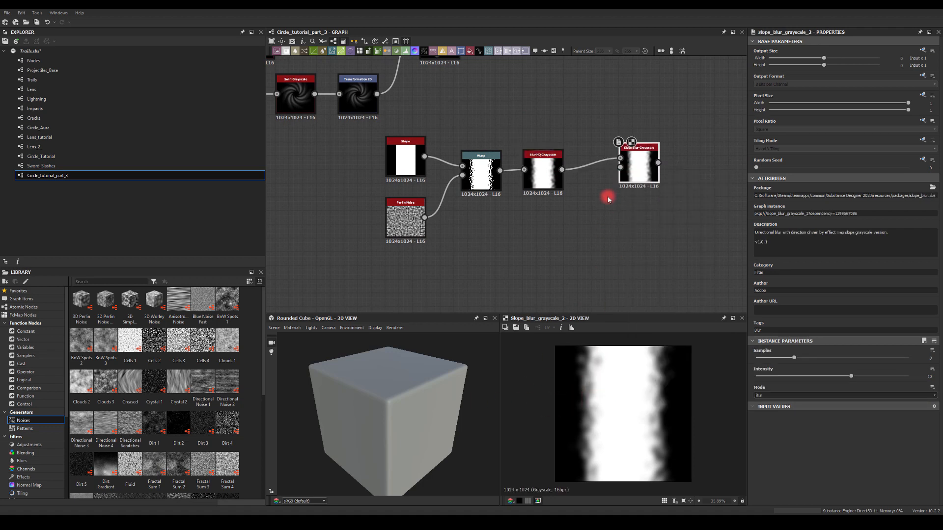
{"action": "left_click_drag", "start_coordinate": [627, 169], "coordinate": [618, 210]}
Add a Gradient Linear 3 node below the Blur HQ Grayscale with its rotation at 90.
{"action": "middle_click_drag", "start_coordinate": [527, 234], "coordinate": [571, 192]}
{"action": "left_click", "coordinate": [538, 208]}
{"action": "key", "text": "space"}
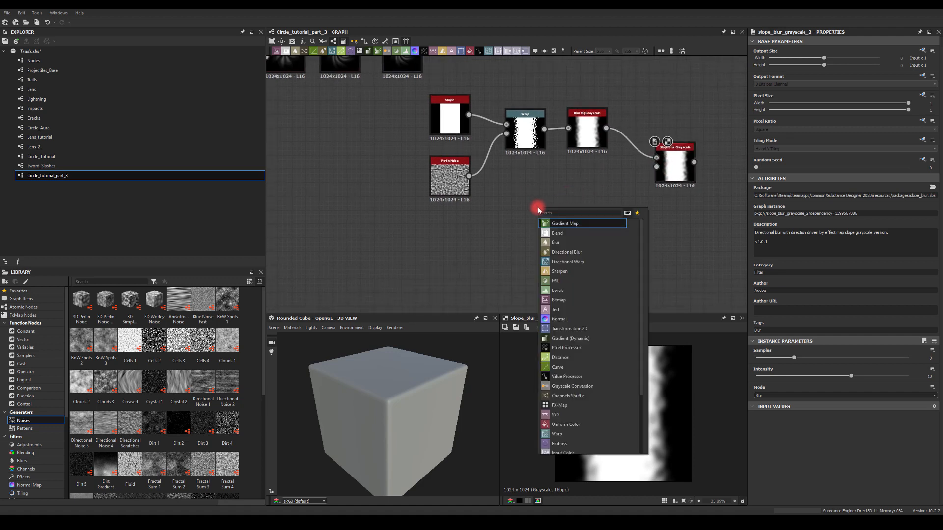
{"action": "type", "text": "GR"}
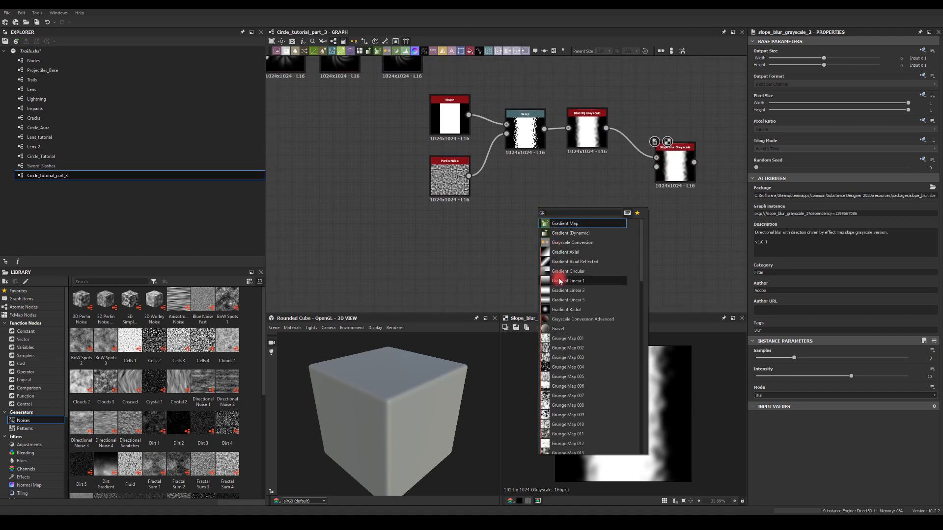
{"action": "left_click", "coordinate": [560, 281]}
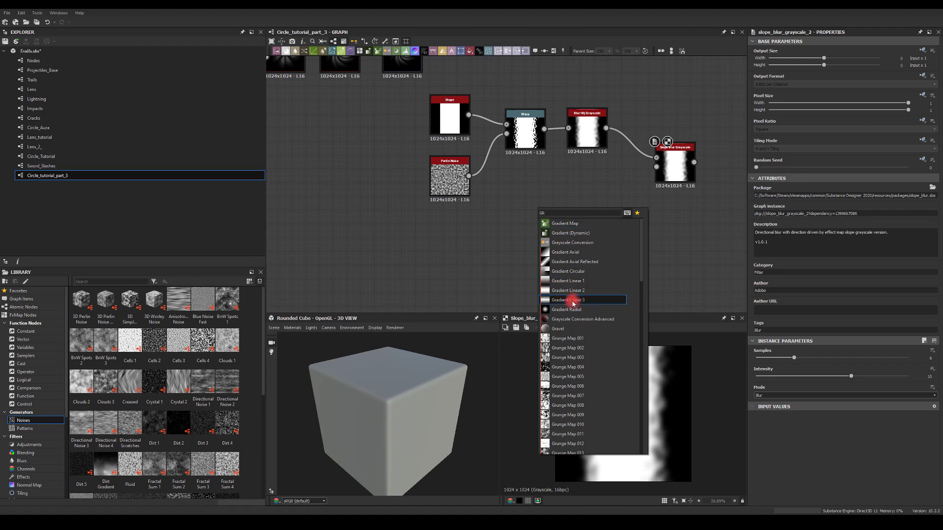
{"action": "left_click", "coordinate": [563, 301]}
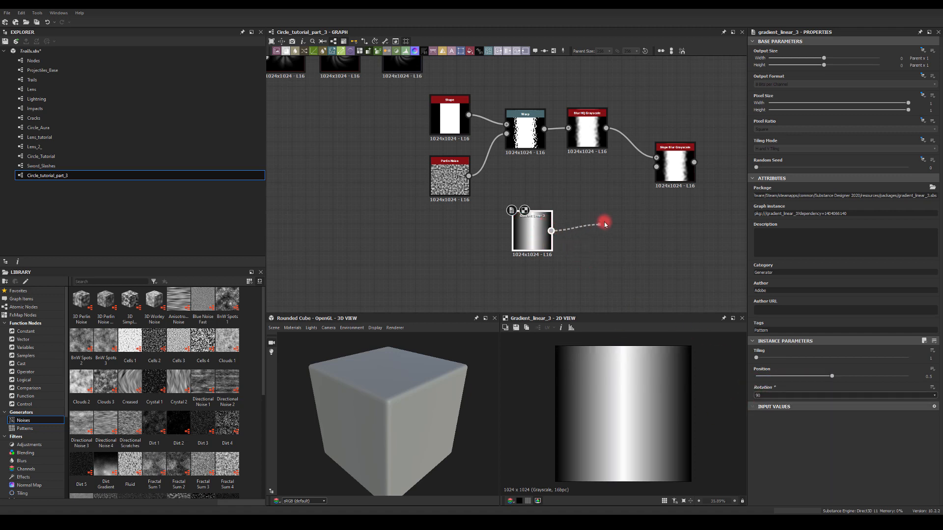
Connect Gradient Linear 3 to the Slope Blur Grayscale's slope input, keeping the Blur HQ Grayscale on its grayscale input.
{"action": "left_click_drag", "start_coordinate": [605, 224], "coordinate": [656, 157]}
{"action": "left_click_drag", "start_coordinate": [551, 231], "coordinate": [656, 167]}
{"action": "left_click_drag", "start_coordinate": [606, 128], "coordinate": [656, 158]}
{"action": "left_click", "coordinate": [672, 165]}
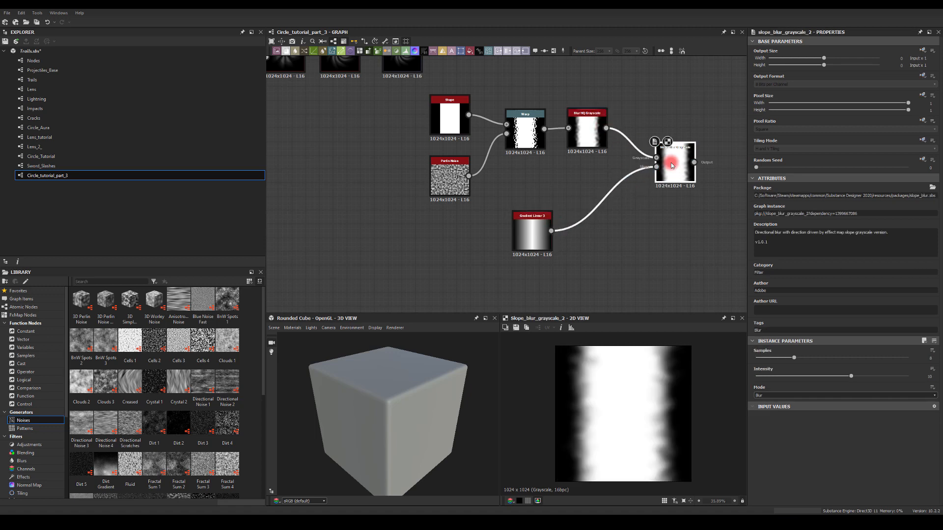
Move the Slope Blur Grayscale and Gradient Linear 3 closer together and set the slope blur's samples to 32.
{"action": "middle_click_drag", "start_coordinate": [667, 213], "coordinate": [644, 216]}
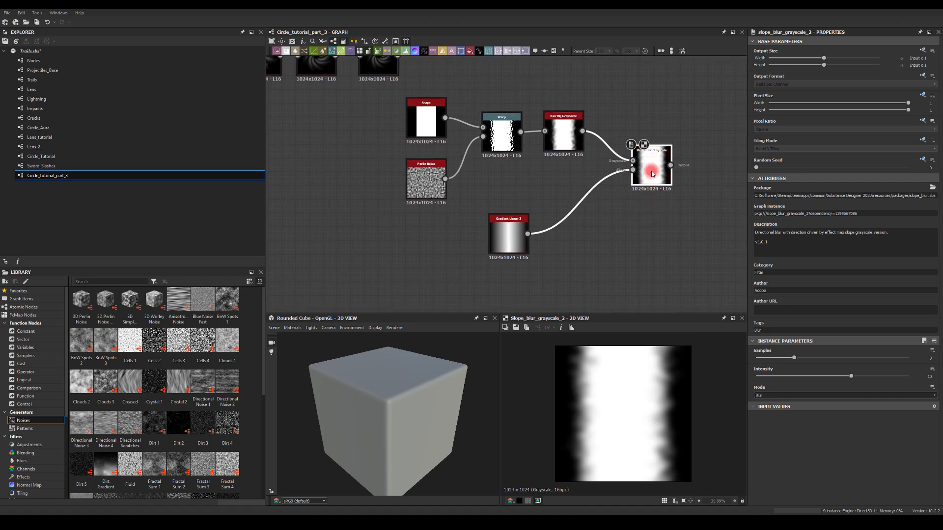
{"action": "left_click_drag", "start_coordinate": [652, 174], "coordinate": [633, 174]}
{"action": "left_click_drag", "start_coordinate": [507, 238], "coordinate": [563, 196]}
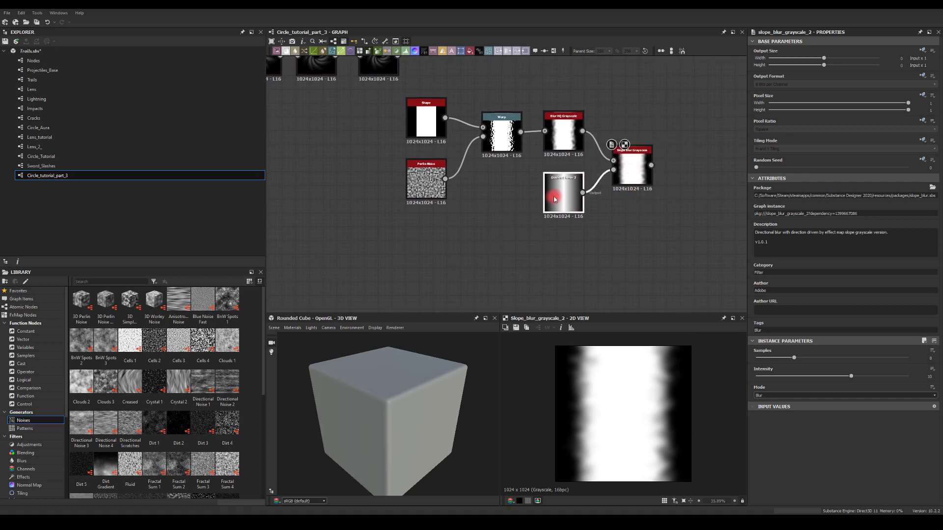
{"action": "left_click", "coordinate": [639, 178]}
{"action": "left_click_drag", "start_coordinate": [796, 358], "coordinate": [930, 360]}
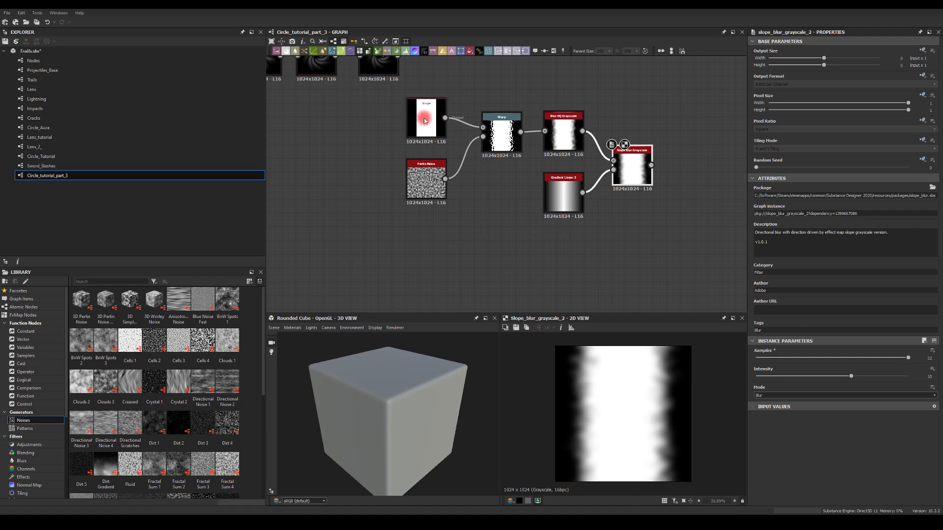
Narrow the Shape to an X size of about 0.42 and set the Warp's intensity to 2.
{"action": "middle_click_drag", "start_coordinate": [524, 231], "coordinate": [506, 235]}
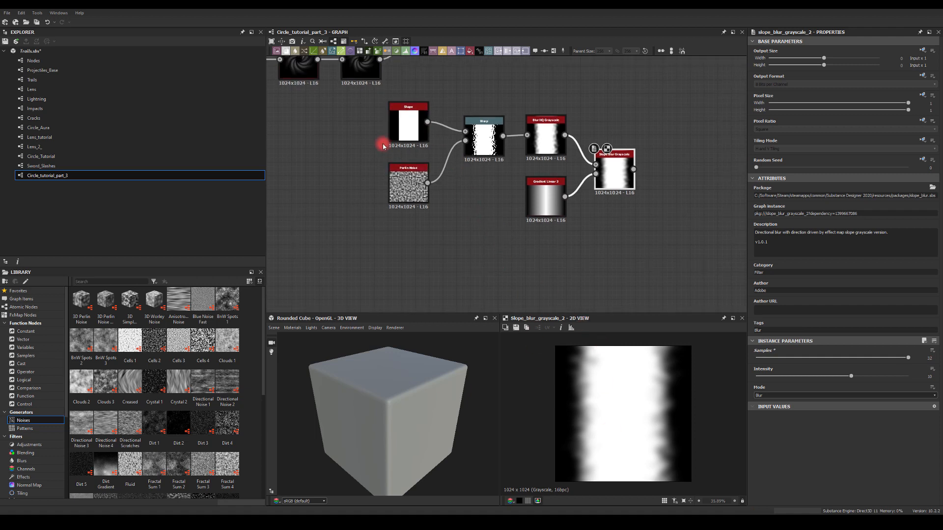
{"action": "left_click", "coordinate": [385, 145]}
{"action": "mouse_move", "coordinate": [836, 414]}
{"action": "left_mouse_down"}
{"action": "mouse_move", "coordinate": [806, 414]}
{"action": "mouse_move", "coordinate": [822, 414]}
{"action": "left_mouse_up"}
{"action": "left_click", "coordinate": [485, 133]}
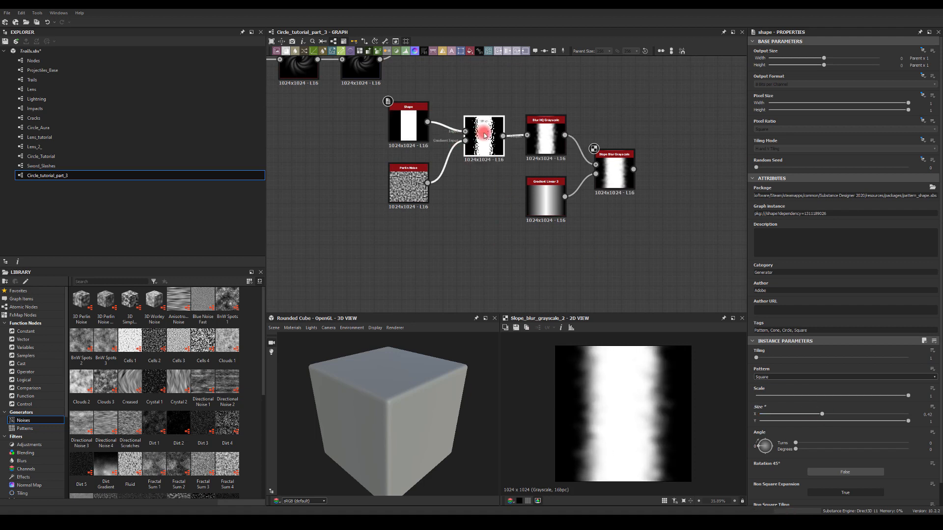
{"action": "left_click_drag", "start_coordinate": [884, 195], "coordinate": [787, 196]}
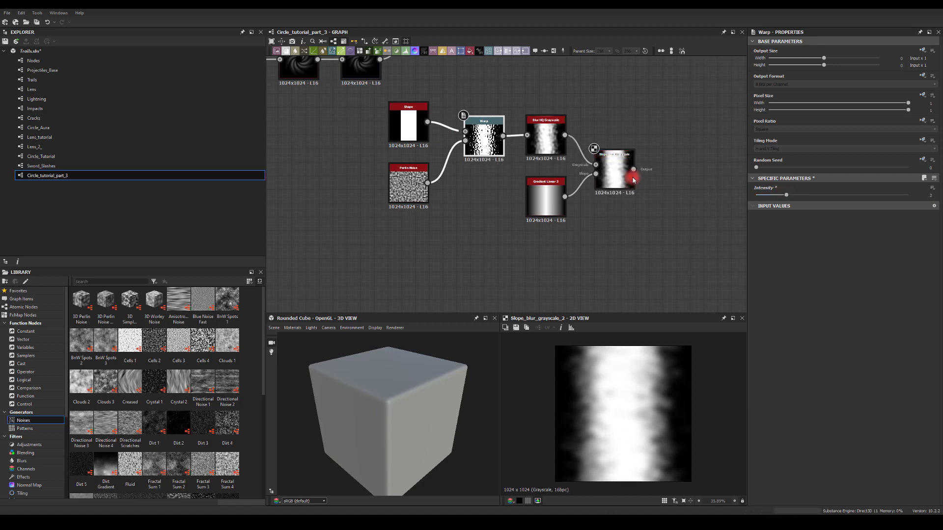
Add a Shape Mapper node to the new Slope Blur Grayscale's output.
{"action": "middle_click_drag", "start_coordinate": [648, 112], "coordinate": [564, 176]}
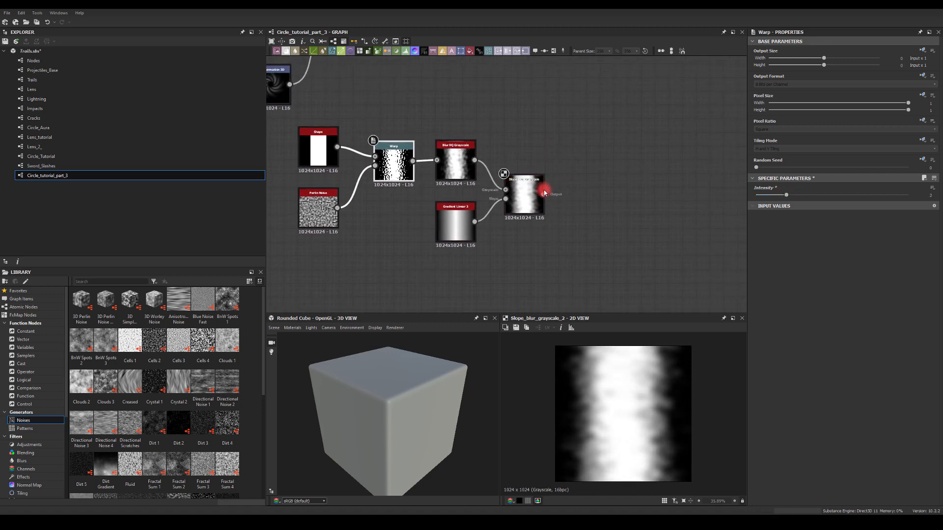
{"action": "left_click_drag", "start_coordinate": [544, 197], "coordinate": [600, 177]}
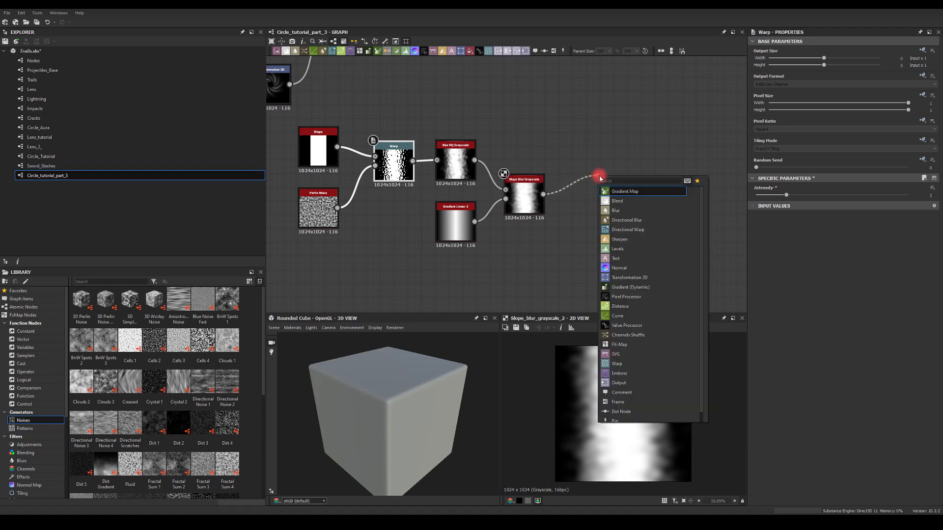
{"action": "type", "text": "sha"}
{"action": "left_click", "coordinate": [619, 229]}
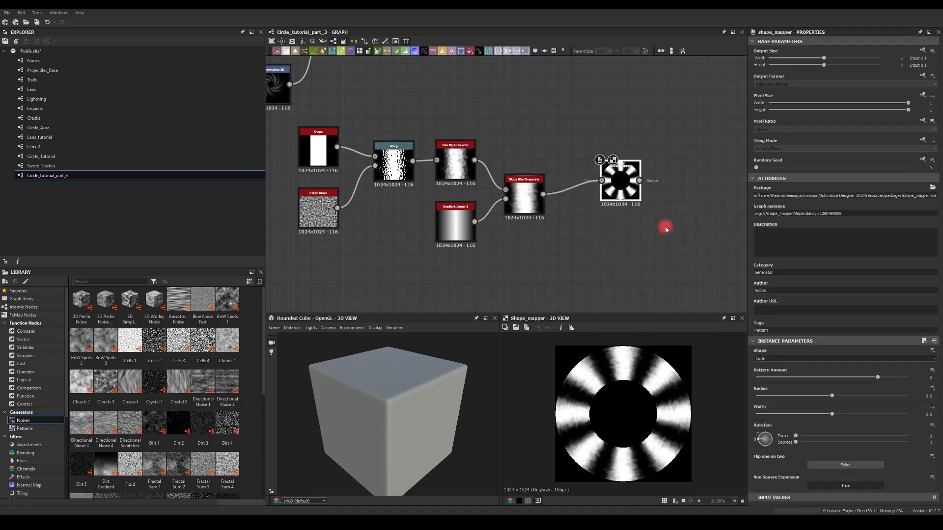
Set the Shape Mapper's pattern amount to 3, radius to 0 and width to 1, and place it closer to the Slope Blur Grayscale.
{"action": "left_click_drag", "start_coordinate": [780, 379], "coordinate": [801, 378]}
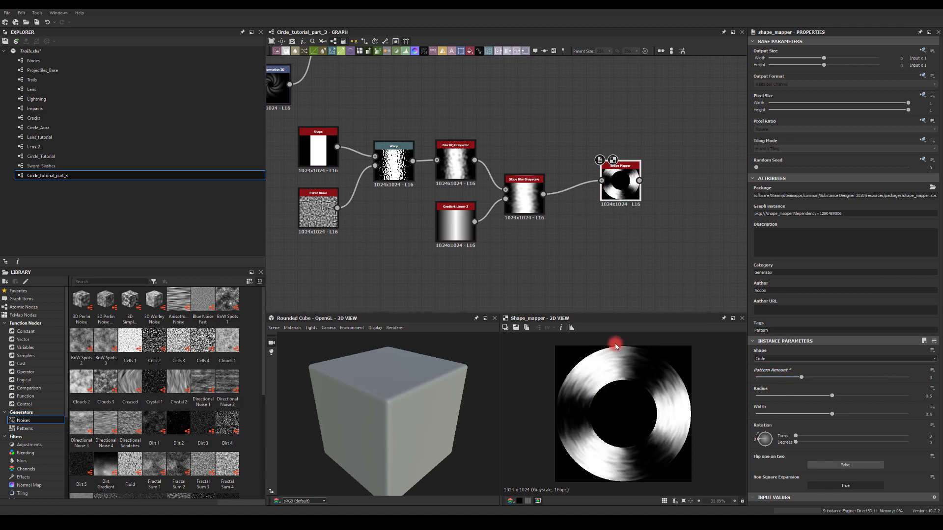
{"action": "left_click", "coordinate": [757, 395]}
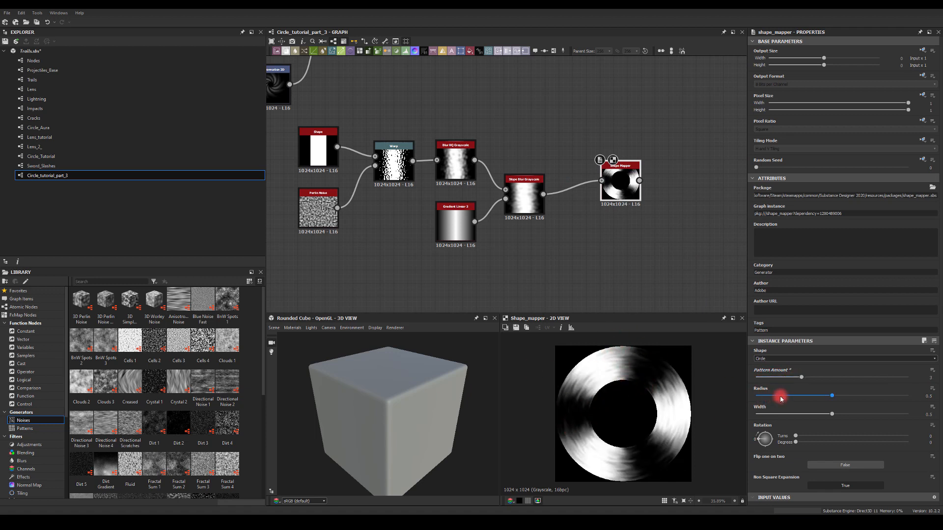
{"action": "left_click_drag", "start_coordinate": [813, 413], "coordinate": [939, 425]}
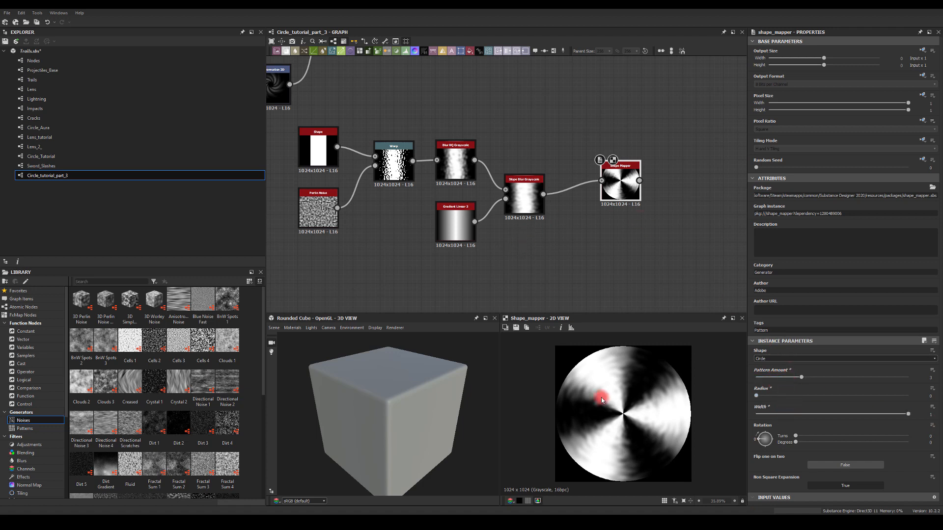
{"action": "middle_click_drag", "start_coordinate": [623, 129], "coordinate": [582, 160]}
{"action": "left_click_drag", "start_coordinate": [580, 210], "coordinate": [553, 223]}
Combine the swirl Blend as background and the Shape Mapper as foreground in a new Blend node set to Subtract.
{"action": "middle_click_drag", "start_coordinate": [354, 121], "coordinate": [368, 134]}
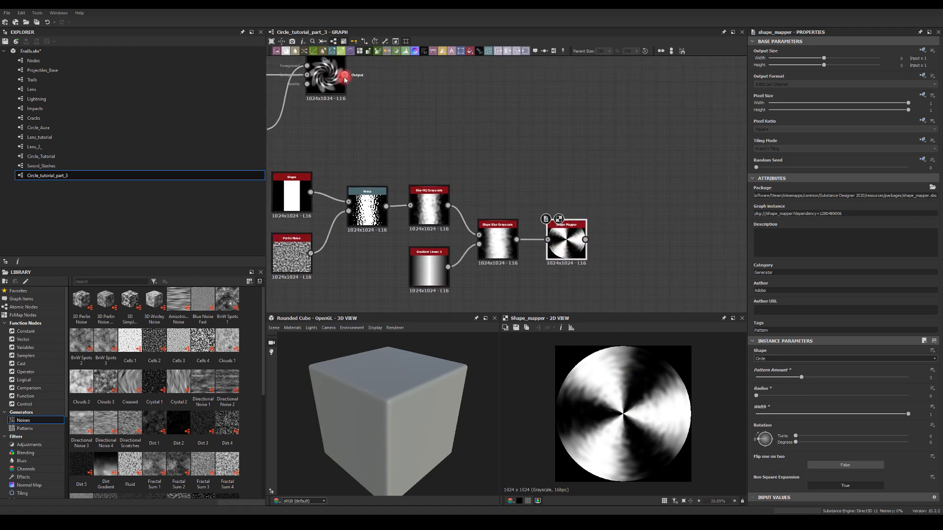
{"action": "left_click_drag", "start_coordinate": [344, 74], "coordinate": [598, 115]}
{"action": "type", "text": "BL"}
{"action": "left_click", "coordinate": [617, 131]}
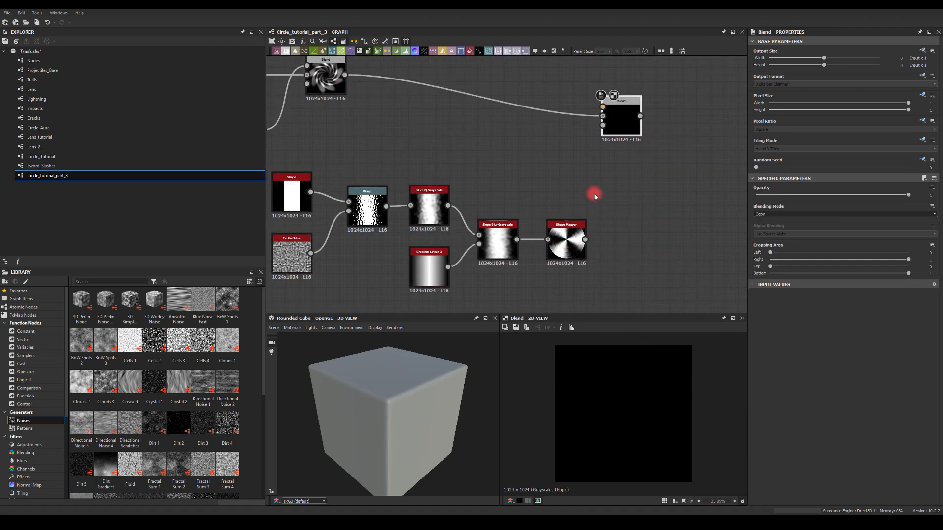
{"action": "left_click_drag", "start_coordinate": [585, 240], "coordinate": [603, 108]}
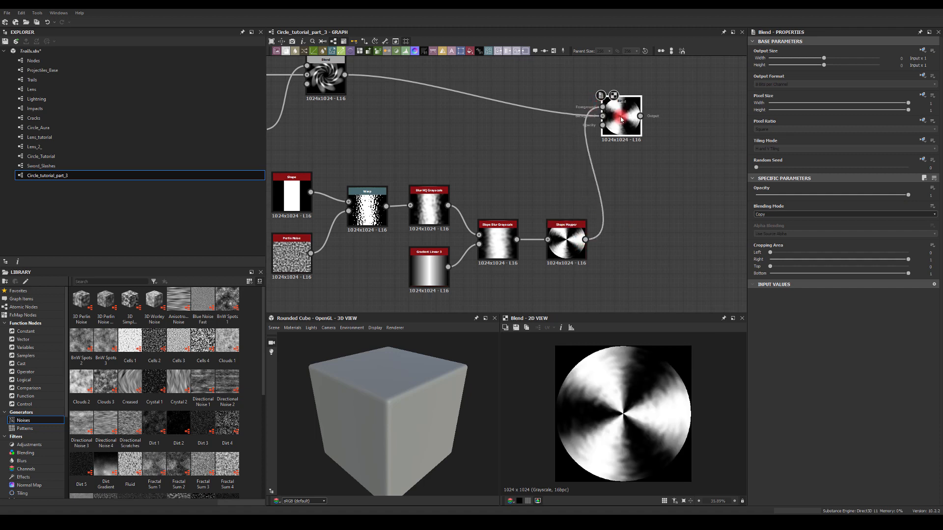
{"action": "left_click", "coordinate": [766, 214]}
{"action": "left_click", "coordinate": [764, 229]}
{"action": "middle_click_drag", "start_coordinate": [536, 182], "coordinate": [565, 174]}
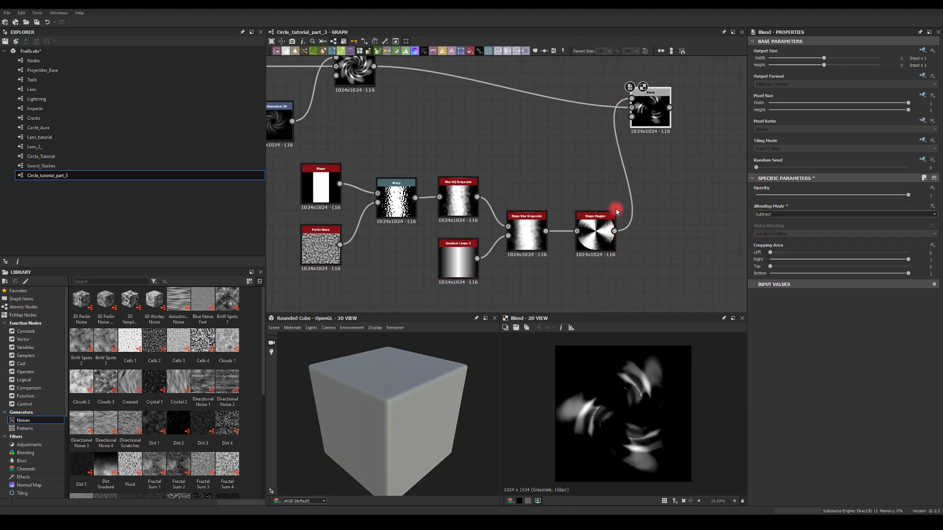
Lower the new Subtract Blend's opacity to 0.38.
{"action": "left_click", "coordinate": [600, 227]}
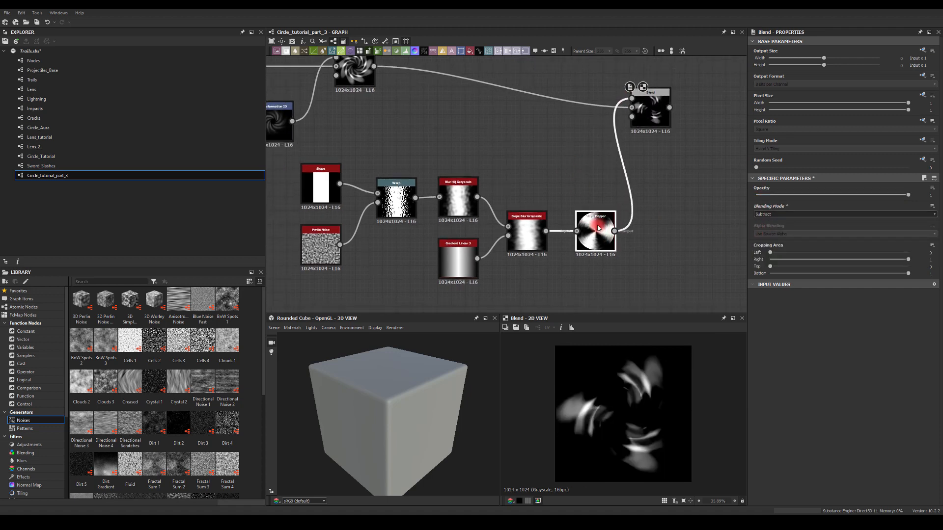
{"action": "left_click", "coordinate": [647, 111]}
{"action": "mouse_move", "coordinate": [813, 193]}
{"action": "left_mouse_down"}
{"action": "mouse_move", "coordinate": [902, 191]}
{"action": "mouse_move", "coordinate": [770, 188]}
{"action": "mouse_move", "coordinate": [813, 190]}
{"action": "left_mouse_up"}
Narrow the Shape to an X size of 0.26 and preview the Slope Blur Grayscale, Shape Mapper and Blend outputs.
{"action": "middle_click_drag", "start_coordinate": [494, 150], "coordinate": [530, 130]}
{"action": "left_click", "coordinate": [358, 170]}
{"action": "mouse_move", "coordinate": [803, 415]}
{"action": "left_mouse_down"}
{"action": "mouse_move", "coordinate": [823, 417]}
{"action": "mouse_move", "coordinate": [799, 410]}
{"action": "left_mouse_up"}
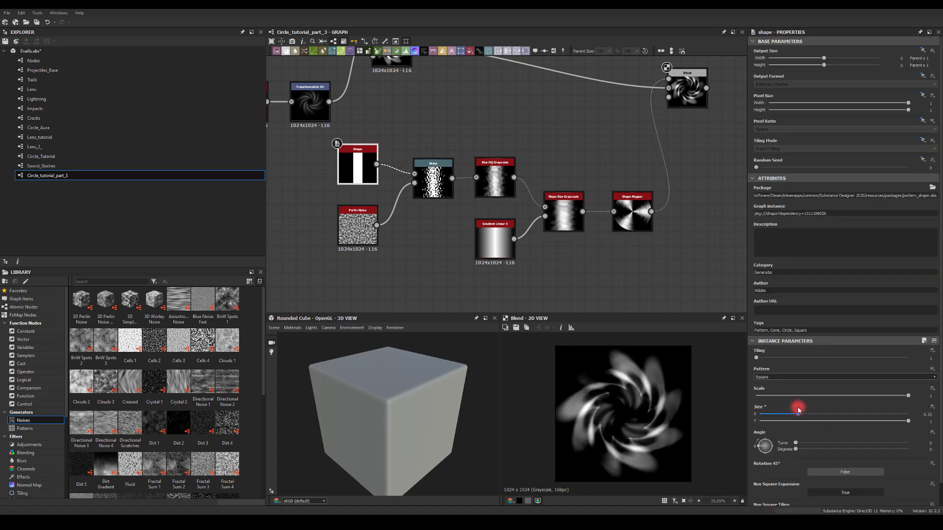
{"action": "double_click", "coordinate": [565, 207]}
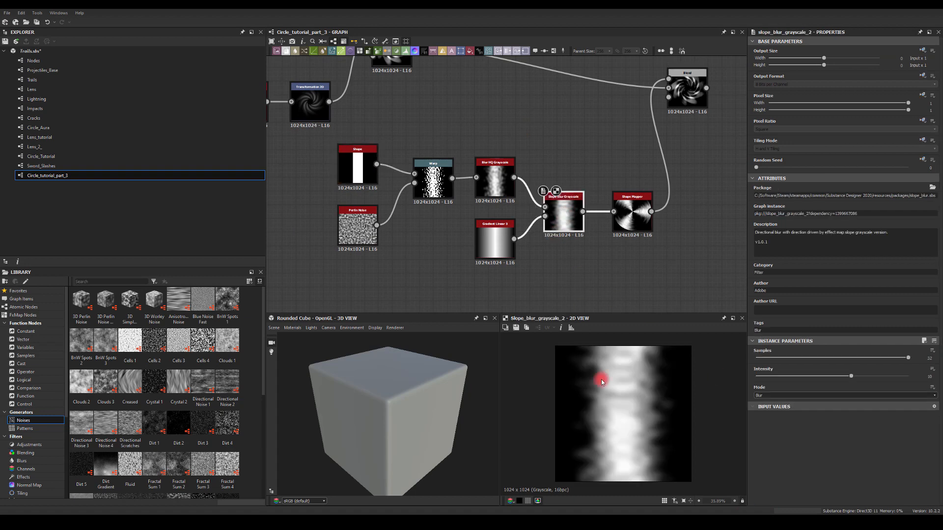
{"action": "double_click", "coordinate": [633, 216]}
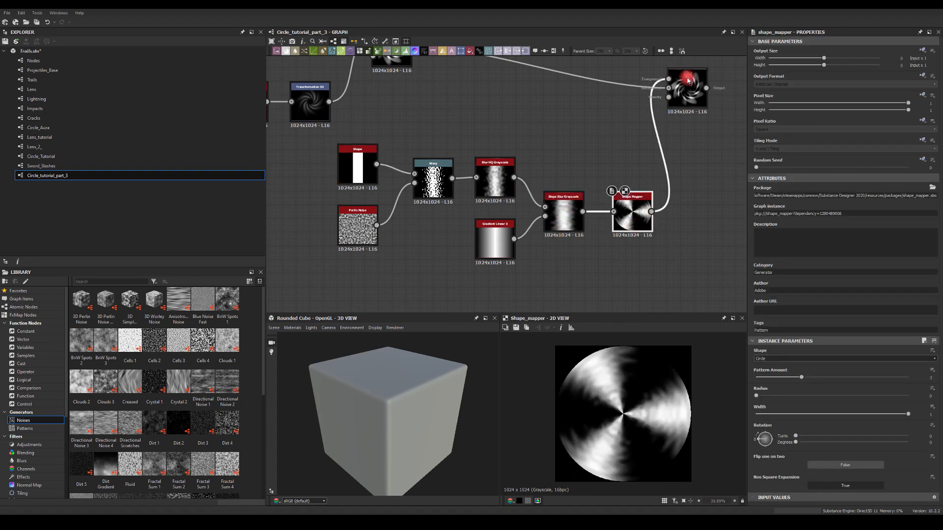
{"action": "double_click", "coordinate": [689, 81]}
{"action": "middle_click_drag", "start_coordinate": [689, 81], "coordinate": [605, 140]}
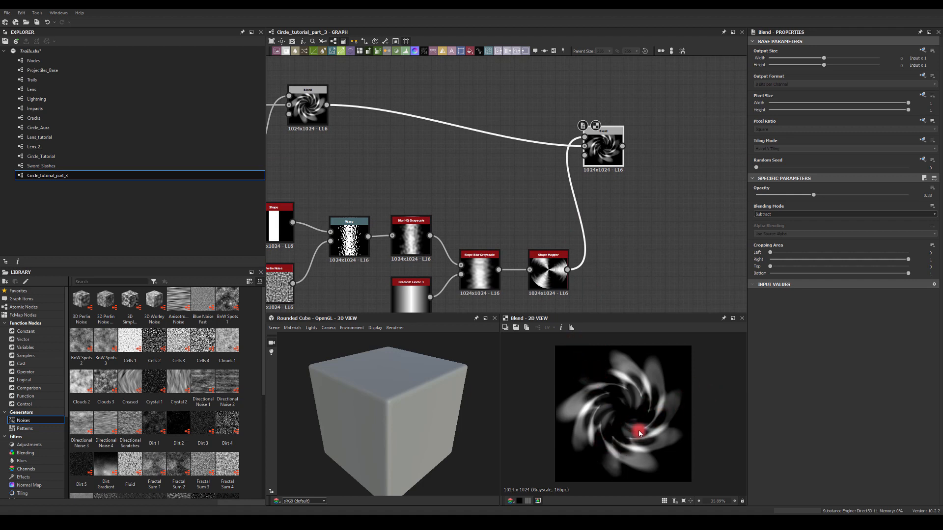
Add a Radial Blur to the Subtract Blend's output with about 18 samples and an angle of 0.07.
{"action": "middle_click_drag", "start_coordinate": [542, 147], "coordinate": [413, 159]}
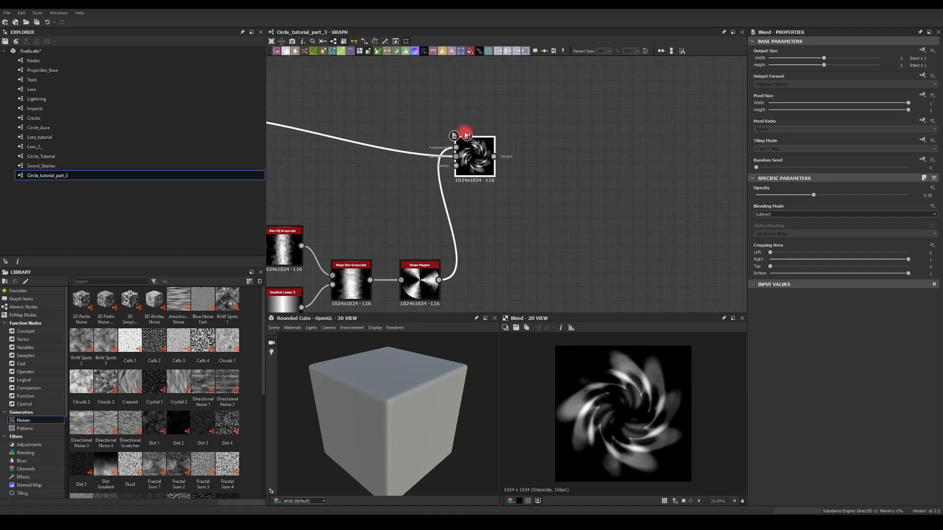
{"action": "left_click_drag", "start_coordinate": [494, 156], "coordinate": [556, 160]}
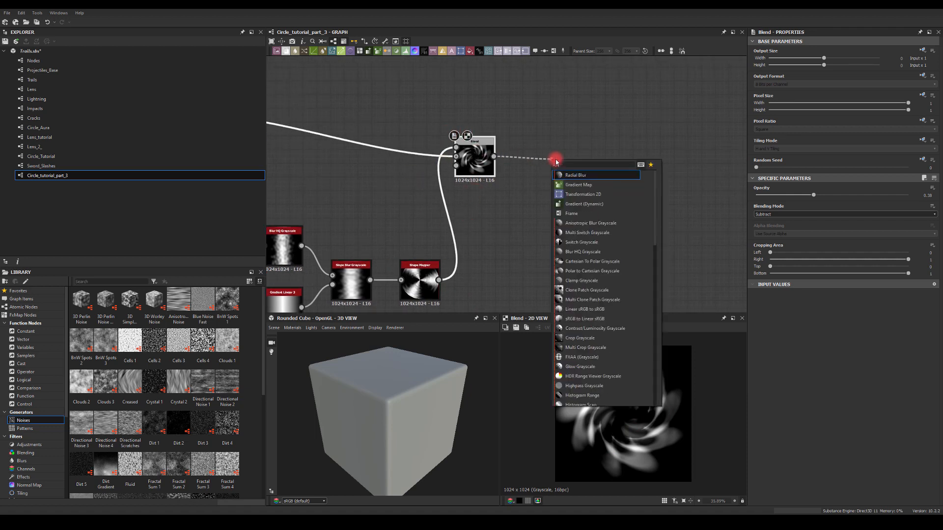
{"action": "left_click", "coordinate": [568, 175]}
{"action": "left_click_drag", "start_coordinate": [801, 358], "coordinate": [780, 380]}
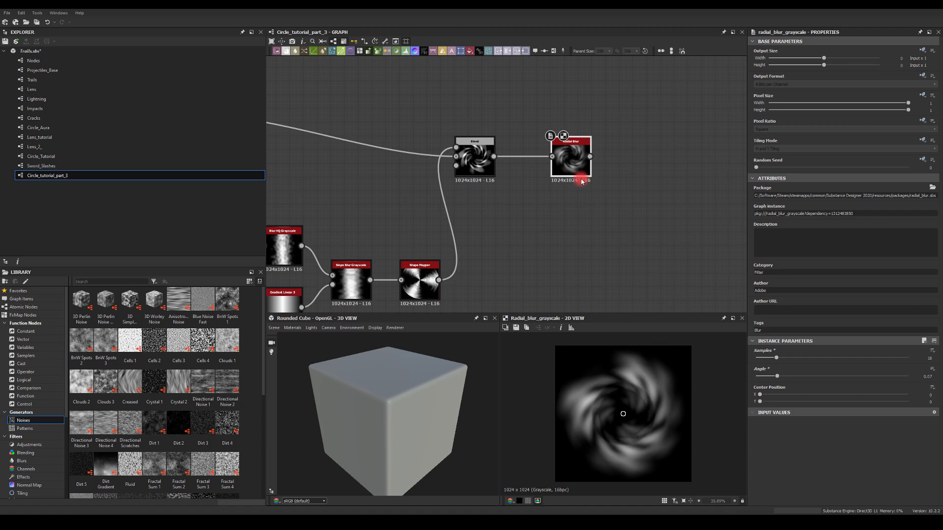
Add an Auto Levels node to the Radial Blur's output.
{"action": "middle_click_drag", "start_coordinate": [584, 192], "coordinate": [477, 195]}
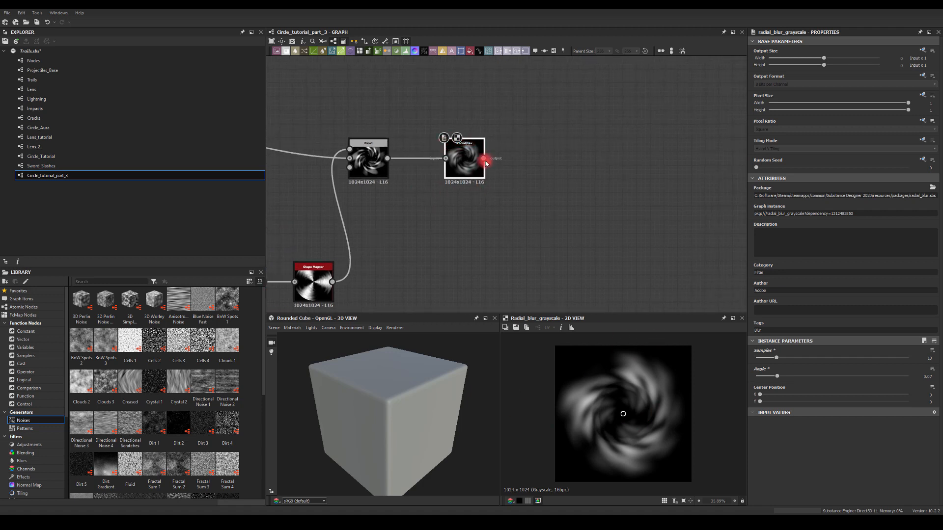
{"action": "left_click_drag", "start_coordinate": [485, 159], "coordinate": [526, 164]}
{"action": "type", "text": "AU"}
{"action": "left_click", "coordinate": [563, 174]}
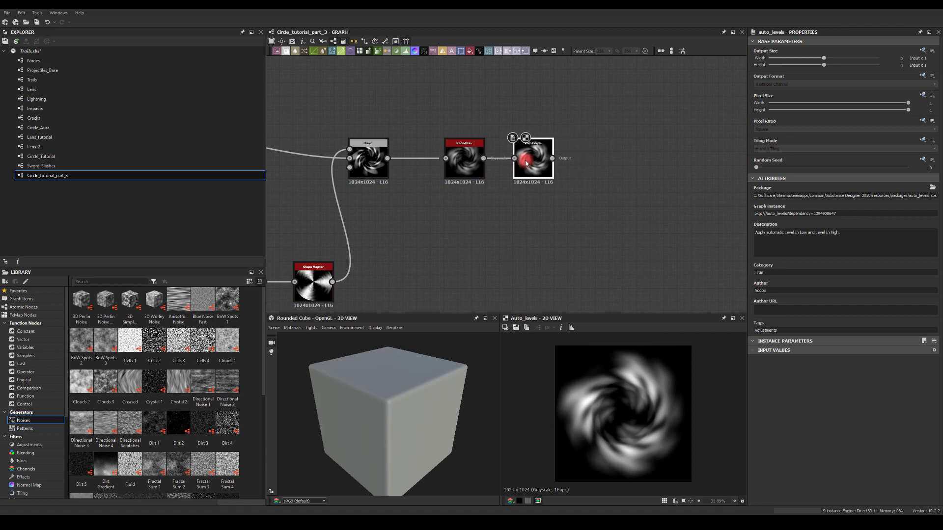
Add a Swirl Grayscale after Auto Levels, stretch its swirl area to the full canvas and set its amount to 0.85.
{"action": "middle_click_drag", "start_coordinate": [545, 194], "coordinate": [469, 195]}
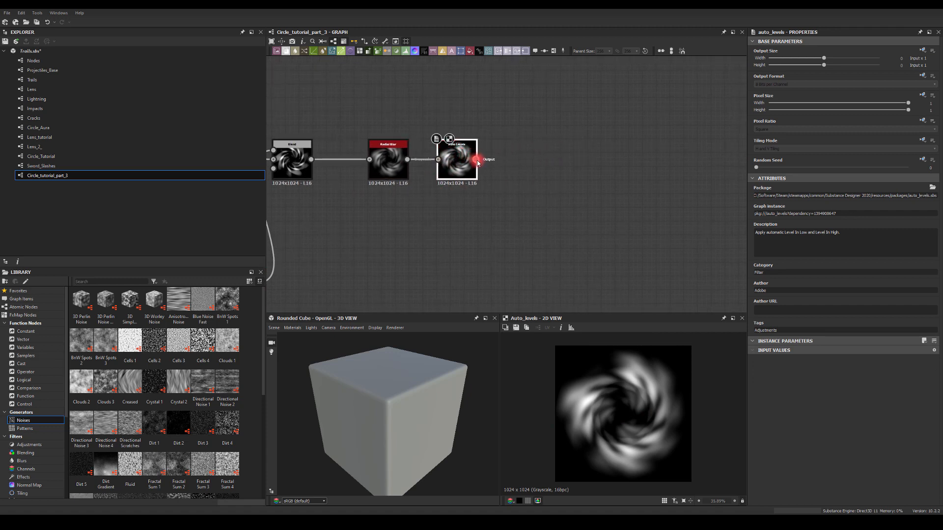
{"action": "left_click_drag", "start_coordinate": [557, 160], "coordinate": [557, 160]}
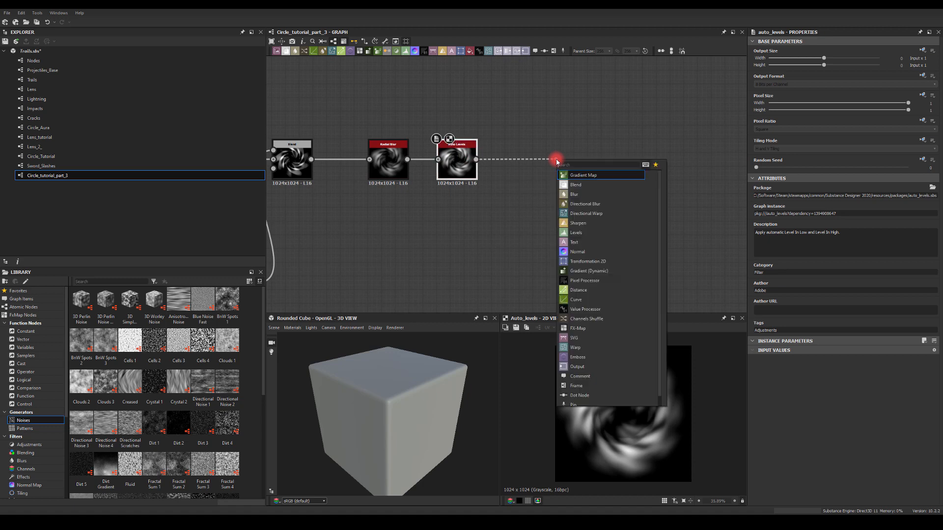
{"action": "type", "text": "swirl"}
{"action": "left_click", "coordinate": [567, 183]}
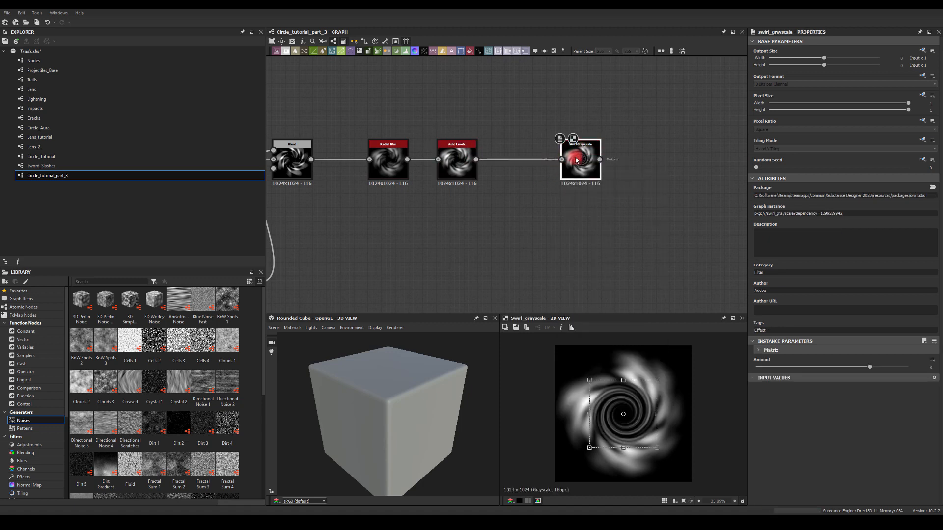
{"action": "left_click_drag", "start_coordinate": [655, 379], "coordinate": [690, 351]}
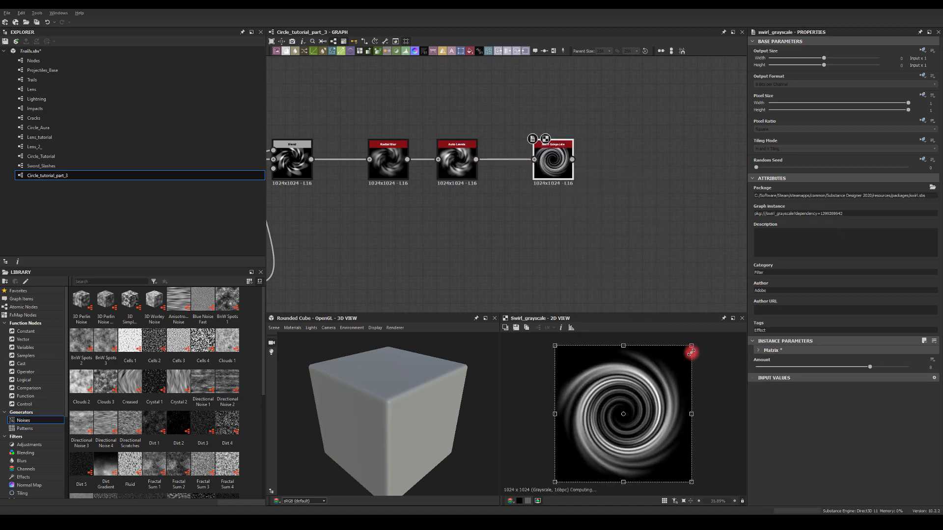
{"action": "left_click_drag", "start_coordinate": [870, 368], "coordinate": [836, 364]}
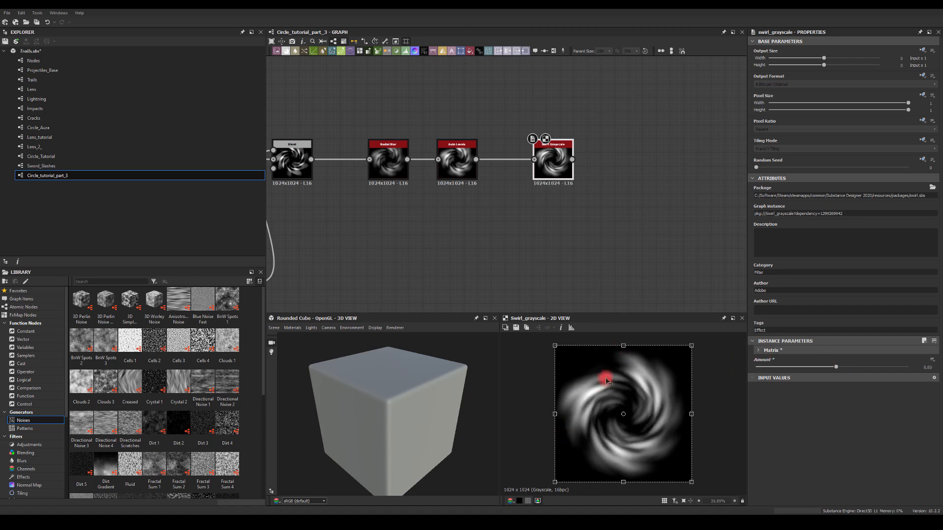
Close the gaps in the node chain by moving the Radial Blur, Auto Levels and Swirl Grayscale nearer the Blend.
{"action": "left_click_drag", "start_coordinate": [551, 154], "coordinate": [510, 153]}
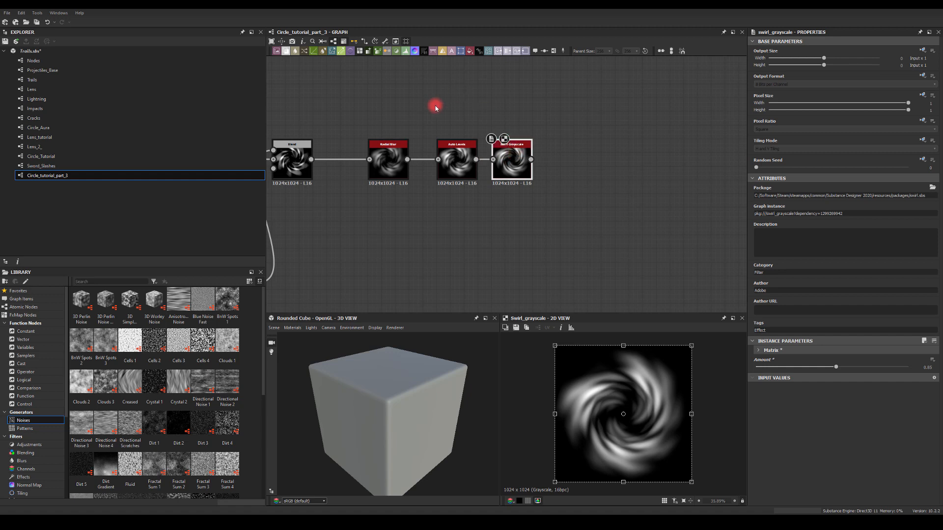
{"action": "left_click", "coordinate": [388, 153]}
{"action": "left_click", "coordinate": [456, 157], "text": "ctrl"}
{"action": "left_click", "coordinate": [513, 161], "text": "ctrl"}
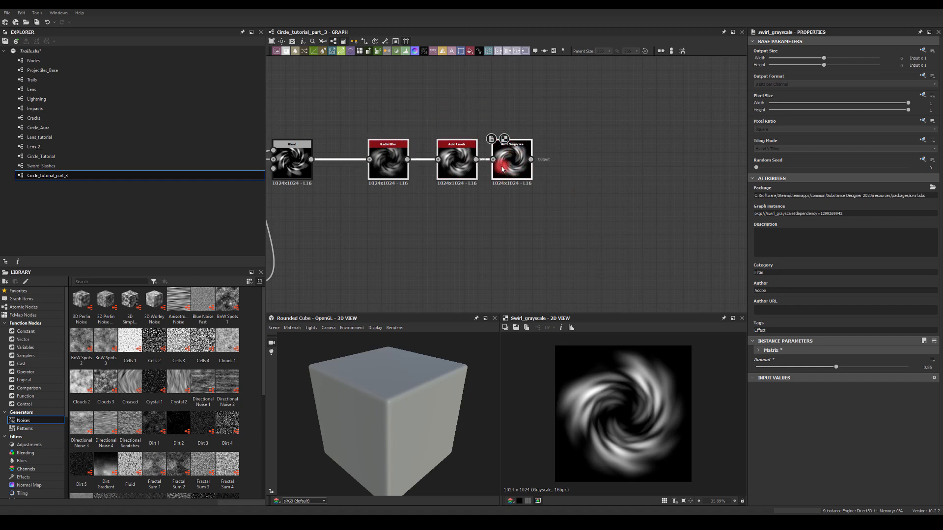
{"action": "left_click_drag", "start_coordinate": [515, 167], "coordinate": [475, 168]}
{"action": "left_click", "coordinate": [509, 165]}
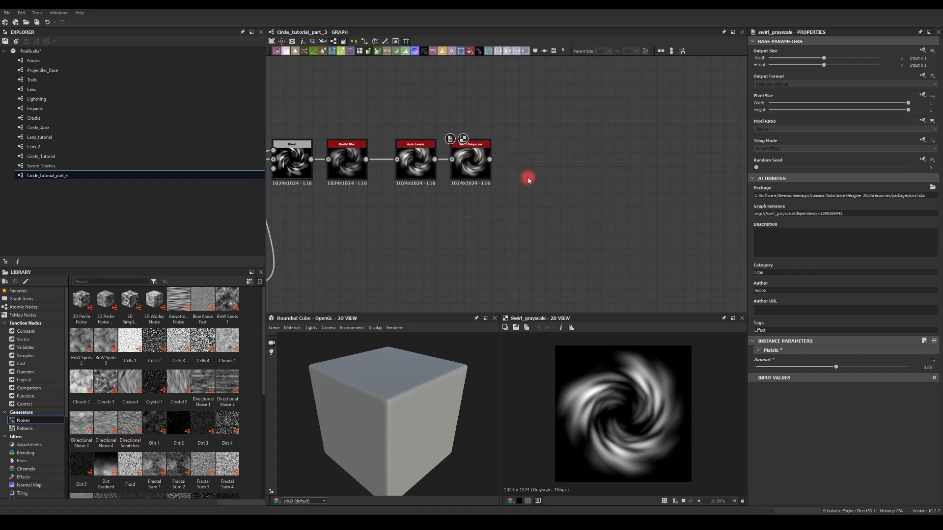
Add a Warp node to the Swirl Grayscale's output.
{"action": "left_click", "coordinate": [475, 159]}
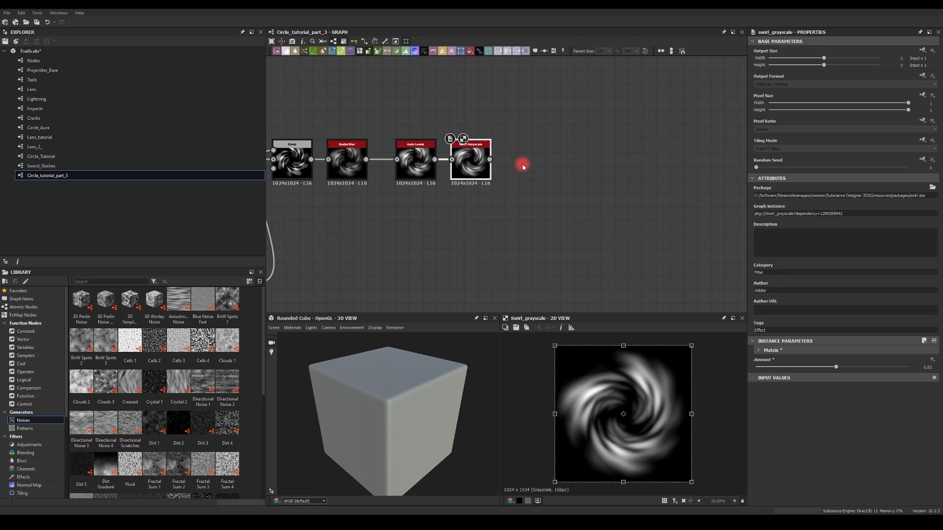
{"action": "left_click_drag", "start_coordinate": [491, 161], "coordinate": [566, 200]}
{"action": "type", "text": "WA"}
{"action": "left_click", "coordinate": [577, 216]}
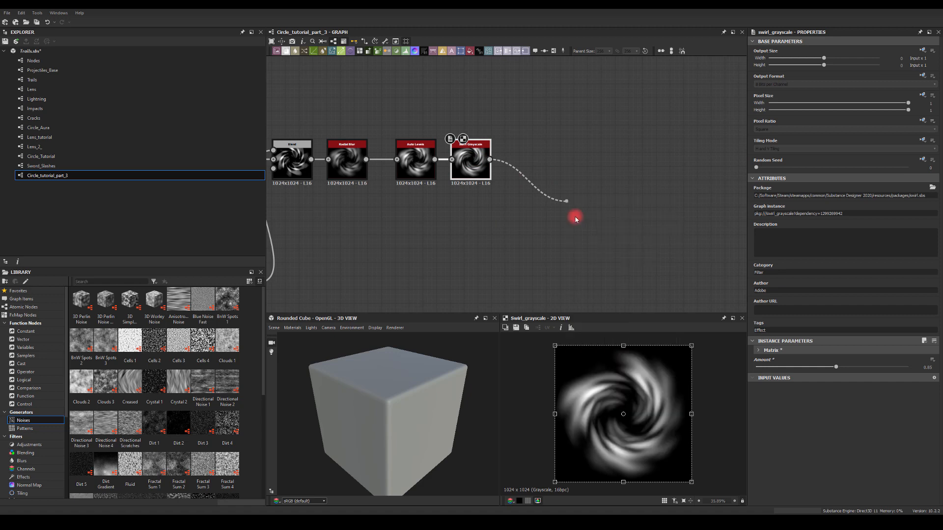
Add a Perlin Noise node below the chain, before the Warp.
{"action": "middle_click_drag", "start_coordinate": [483, 225], "coordinate": [509, 206]}
{"action": "left_click", "coordinate": [486, 227]}
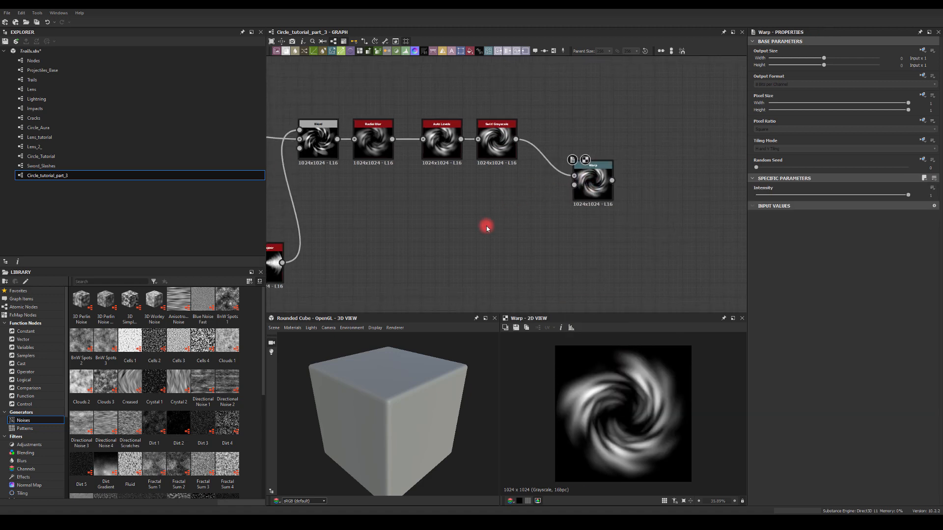
{"action": "key", "text": "space"}
{"action": "type", "text": "PER"}
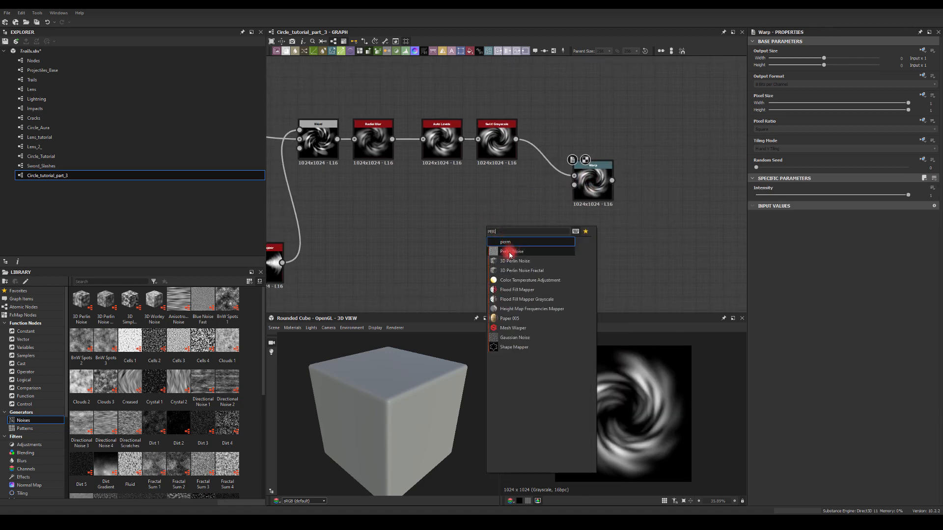
{"action": "left_click", "coordinate": [509, 252]}
{"action": "left_click_drag", "start_coordinate": [489, 228], "coordinate": [519, 250]}
{"action": "type", "text": "swi"}
{"action": "left_click", "coordinate": [534, 248]}
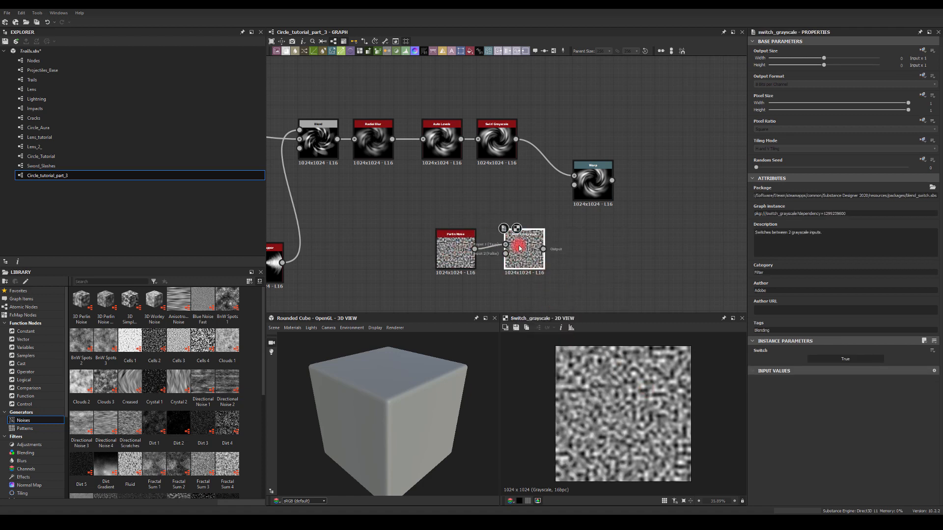
{"action": "key", "text": "Delete"}
Add a Swirl Grayscale node to the new Perlin Noise's output.
{"action": "left_click_drag", "start_coordinate": [476, 249], "coordinate": [516, 253]}
{"action": "type", "text": "swi"}
{"action": "left_click", "coordinate": [546, 255]}
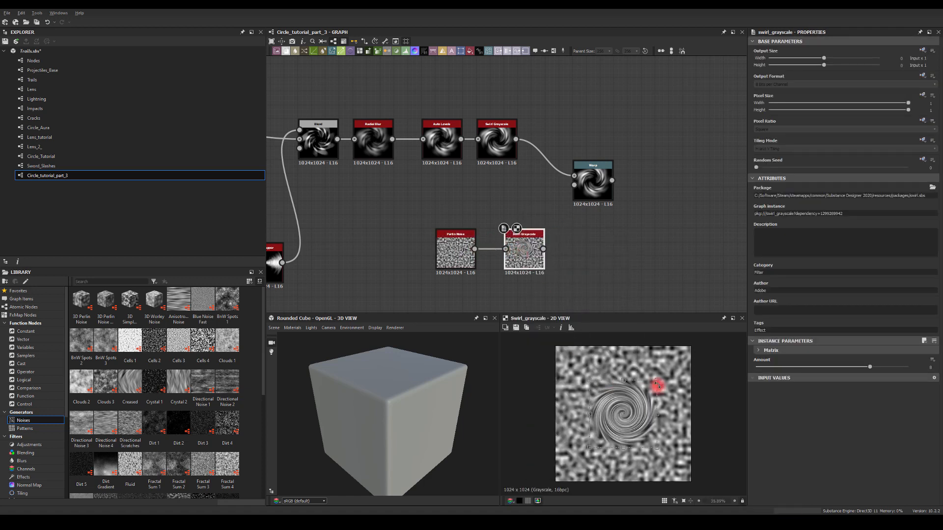
Stretch the noise's swirl over the full canvas with a lower amount, and set the Perlin Noise scale to 7.
{"action": "left_click_drag", "start_coordinate": [659, 378], "coordinate": [689, 346]}
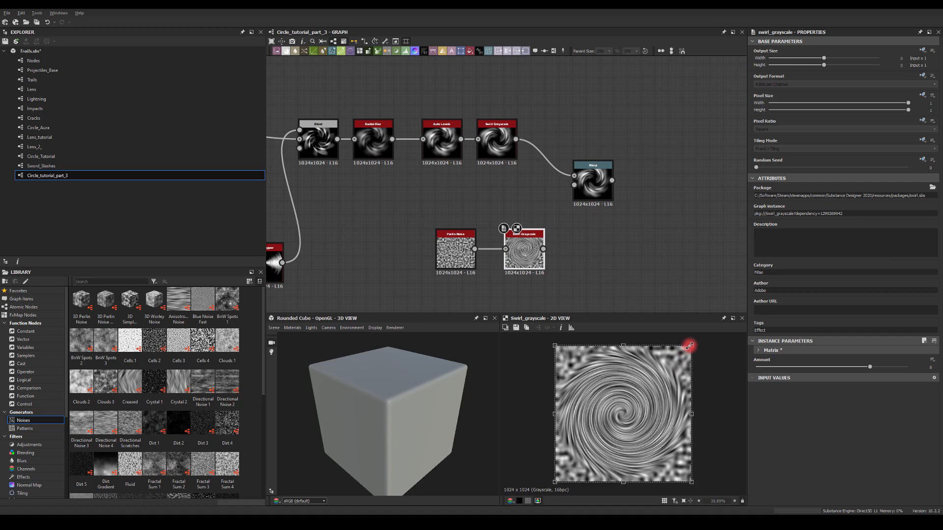
{"action": "left_click_drag", "start_coordinate": [867, 368], "coordinate": [772, 360]}
{"action": "left_click", "coordinate": [460, 278]}
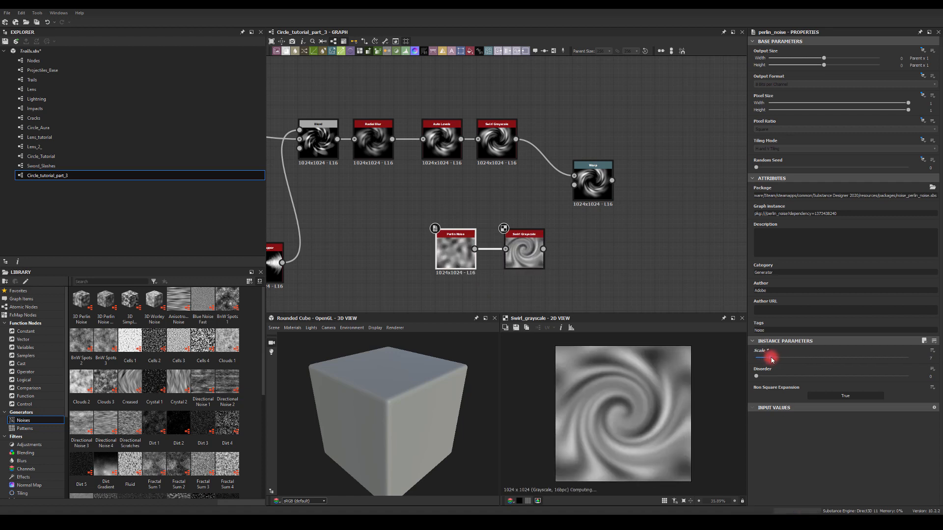
Connect the swirled noise to the Warp's second input and preview the warped swirl up close.
{"action": "left_click_drag", "start_coordinate": [543, 249], "coordinate": [574, 185]}
{"action": "double_click", "coordinate": [596, 182]}
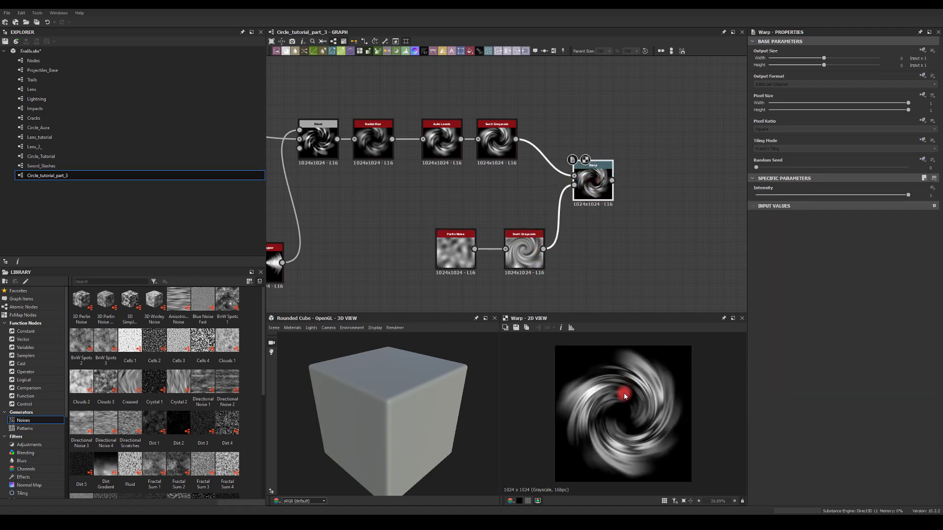
{"action": "scroll", "coordinate": [620, 398], "scroll_direction": "up", "scroll_amount": 1}
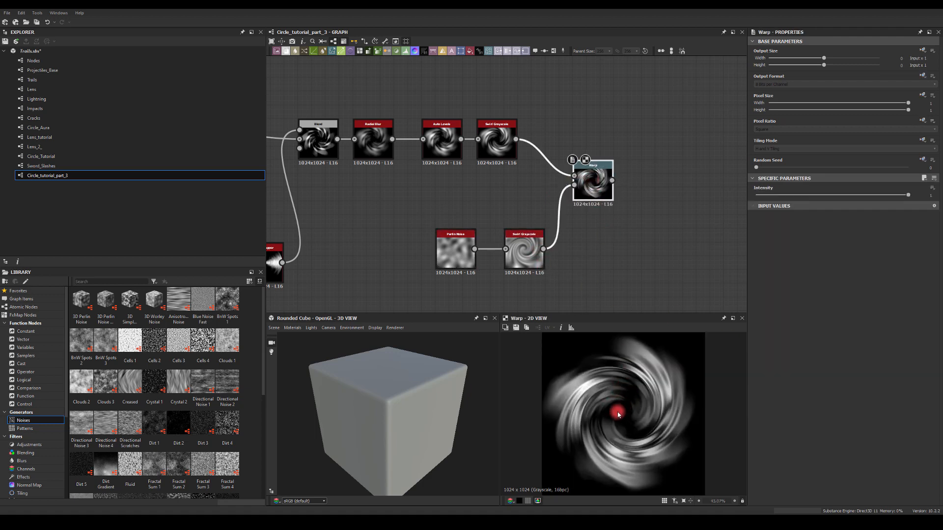
Set the noise swirl's amount to 2.94 and move the Perlin Noise and its swirl closer below the main chain.
{"action": "left_click", "coordinate": [536, 276]}
{"action": "mouse_move", "coordinate": [835, 367]}
{"action": "left_mouse_down"}
{"action": "mouse_move", "coordinate": [848, 367]}
{"action": "mouse_move", "coordinate": [818, 366]}
{"action": "mouse_move", "coordinate": [847, 367]}
{"action": "left_mouse_up"}
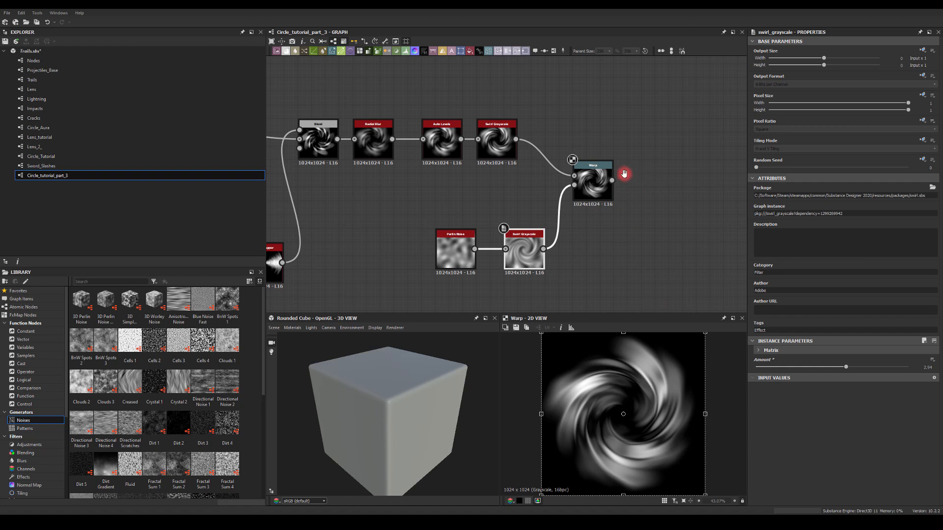
{"action": "middle_click_drag", "start_coordinate": [624, 174], "coordinate": [581, 163]}
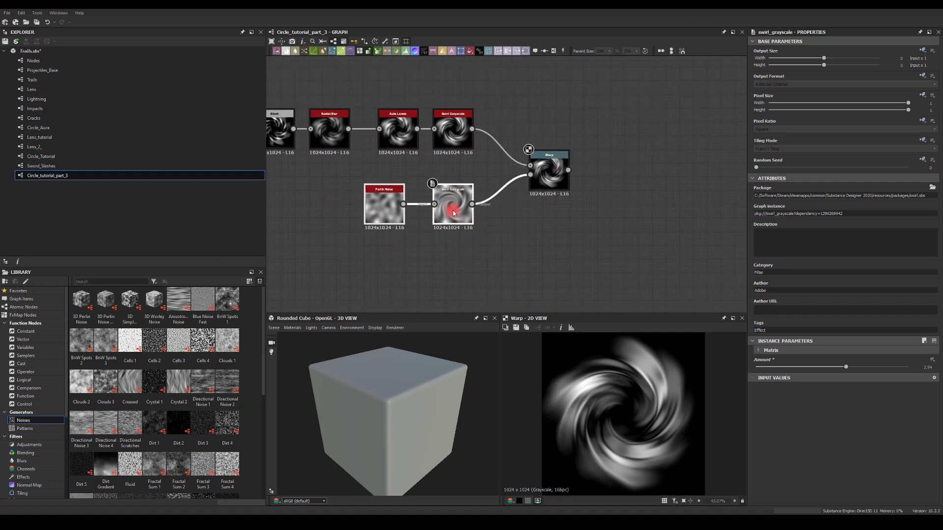
Add a Slope Blur Grayscale node to the Warp's output.
{"action": "left_click_drag", "start_coordinate": [530, 168], "coordinate": [655, 242]}
{"action": "left_click", "coordinate": [513, 94]}
{"action": "left_click", "coordinate": [563, 105]}
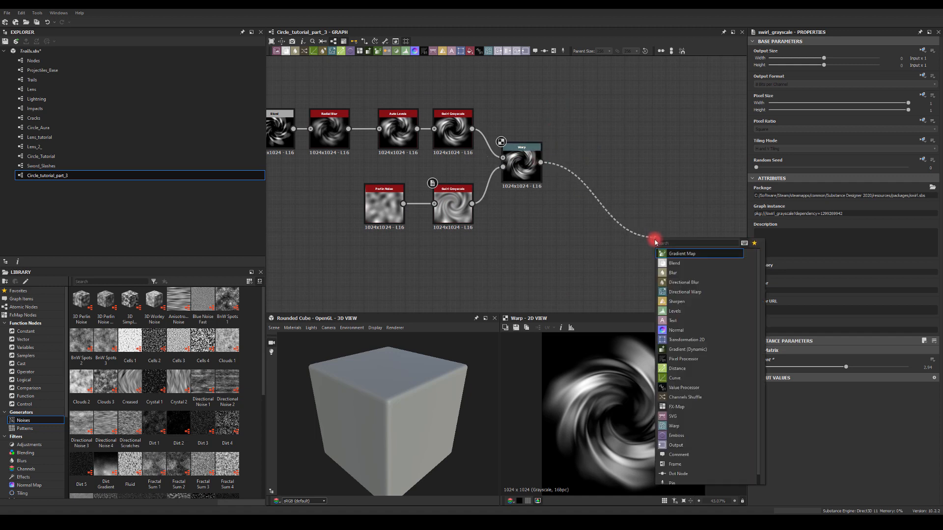
{"action": "left_click", "coordinate": [672, 254]}
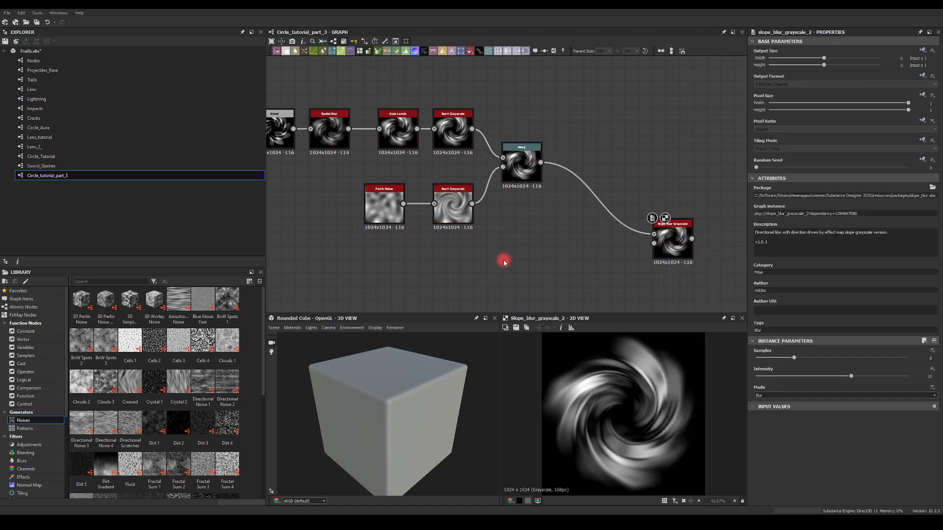
Add a Shape node with the Paraboloid pattern and connect it to the Slope Blur's slope input.
{"action": "key", "text": "space"}
{"action": "type", "text": "SH"}
{"action": "left_click", "coordinate": [528, 297]}
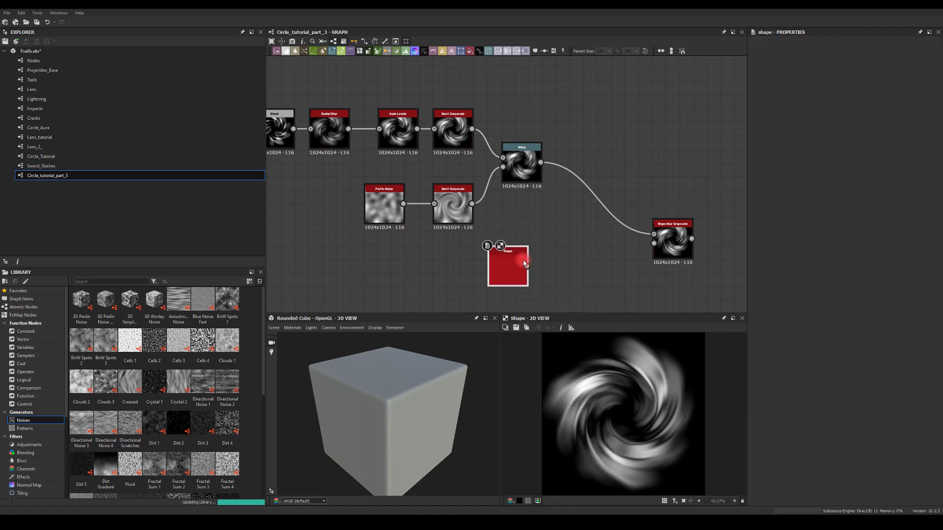
{"action": "left_click", "coordinate": [760, 377]}
{"action": "left_click", "coordinate": [768, 394]}
{"action": "mouse_move", "coordinate": [526, 267]}
{"action": "left_mouse_down"}
{"action": "mouse_move", "coordinate": [545, 276]}
{"action": "mouse_move", "coordinate": [653, 243]}
{"action": "mouse_move", "coordinate": [612, 210]}
{"action": "left_mouse_up"}
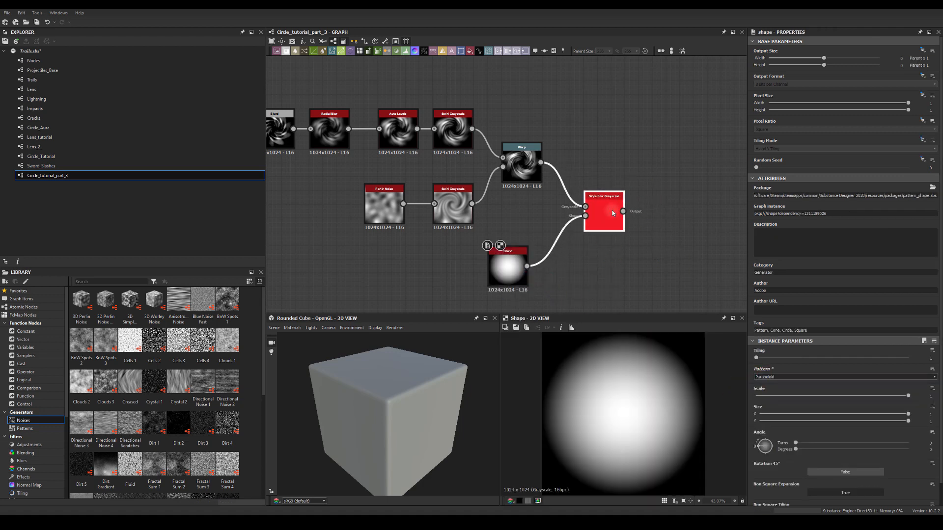
Set the Slope Blur's samples to 32 and its intensity to 1.39.
{"action": "left_click", "coordinate": [760, 285]}
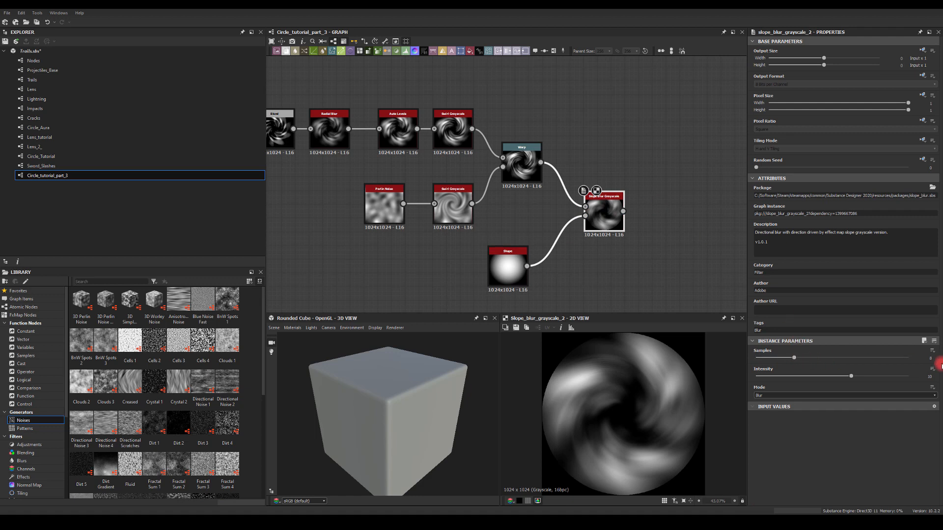
{"action": "left_click_drag", "start_coordinate": [857, 361], "coordinate": [770, 386]}
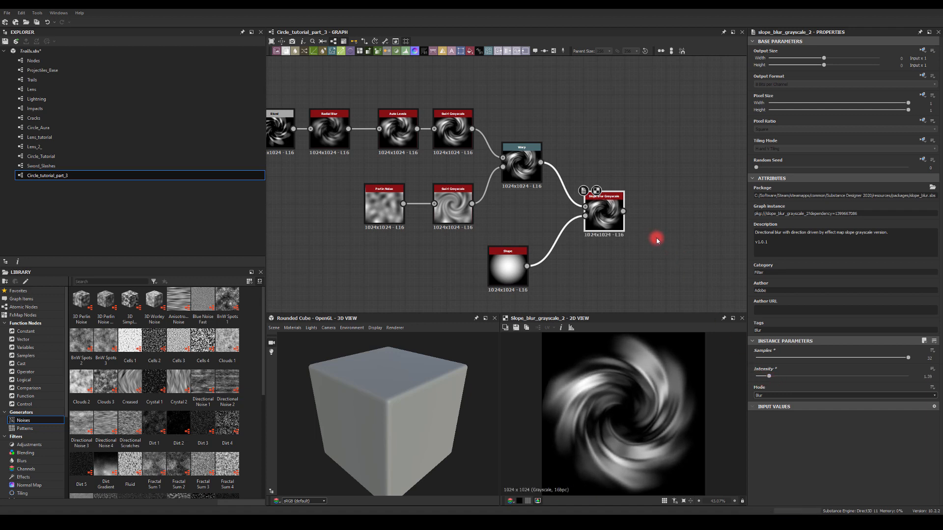
Add an Auto Levels node to the Slope Blur's output.
{"action": "middle_click_drag", "start_coordinate": [656, 229], "coordinate": [550, 207]}
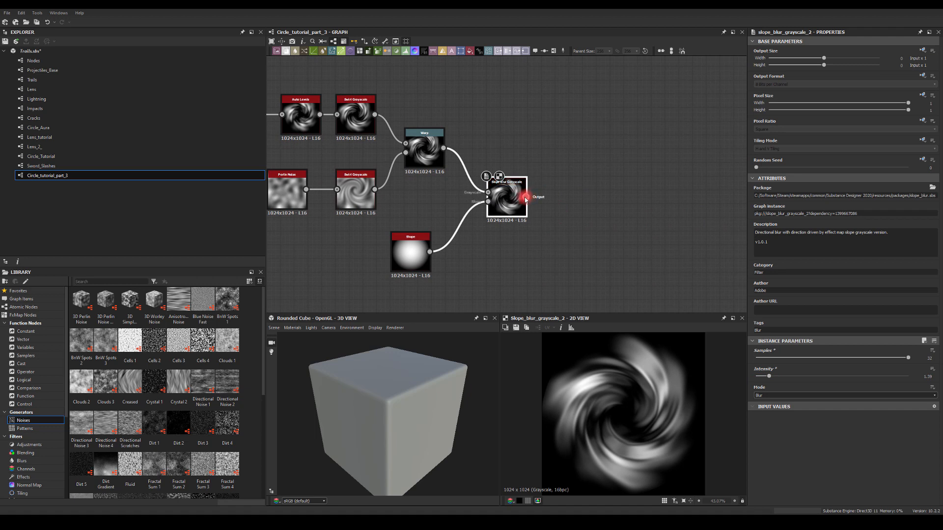
{"action": "left_click_drag", "start_coordinate": [528, 198], "coordinate": [600, 194]}
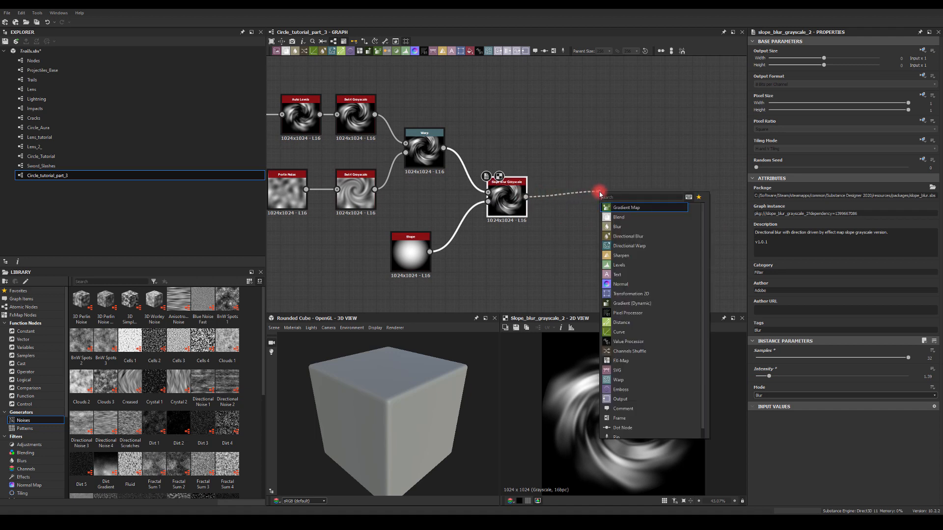
{"action": "type", "text": "au"}
{"action": "left_click", "coordinate": [620, 208]}
Add a Blend node with the Warp as background and the slope-blurred Auto Levels result as foreground.
{"action": "left_click_drag", "start_coordinate": [444, 148], "coordinate": [635, 132]}
{"action": "type", "text": "bl"}
{"action": "left_click", "coordinate": [647, 155]}
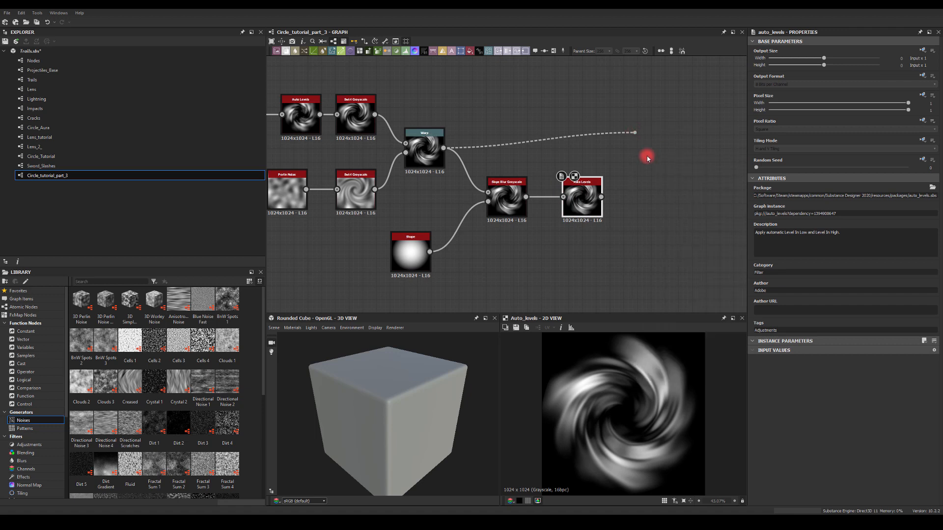
{"action": "left_click_drag", "start_coordinate": [602, 197], "coordinate": [657, 156]}
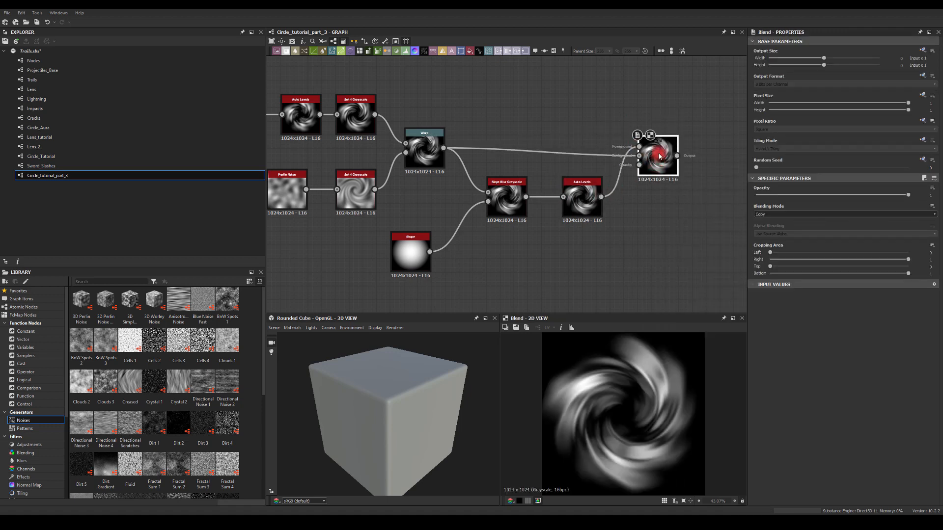
Try the Multiply and Add (Linear Dodge) blending modes on the new Blend, and return it to Copy.
{"action": "left_click", "coordinate": [768, 215]}
{"action": "left_click", "coordinate": [768, 234]}
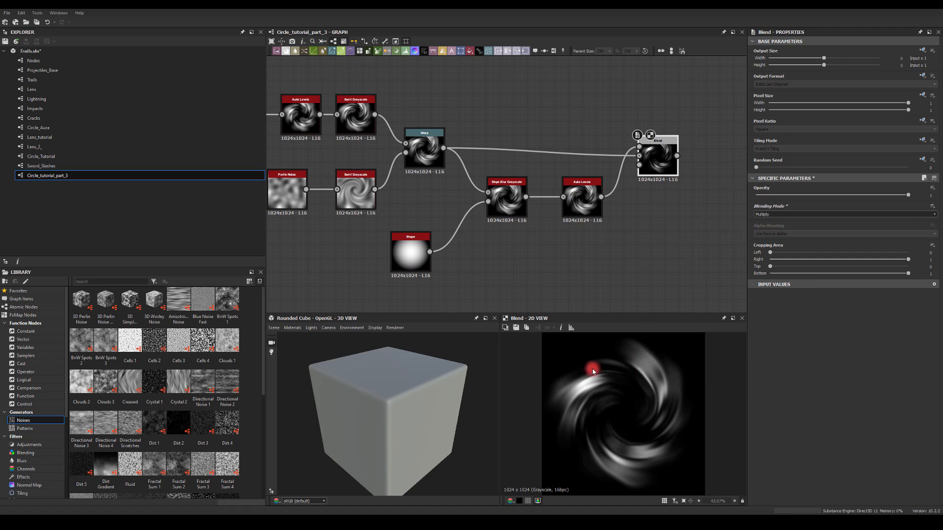
{"action": "mouse_move", "coordinate": [896, 196]}
{"action": "left_mouse_down"}
{"action": "mouse_move", "coordinate": [735, 196]}
{"action": "mouse_move", "coordinate": [909, 194]}
{"action": "mouse_move", "coordinate": [718, 192]}
{"action": "mouse_move", "coordinate": [903, 190]}
{"action": "left_mouse_up"}
{"action": "left_click", "coordinate": [785, 215]}
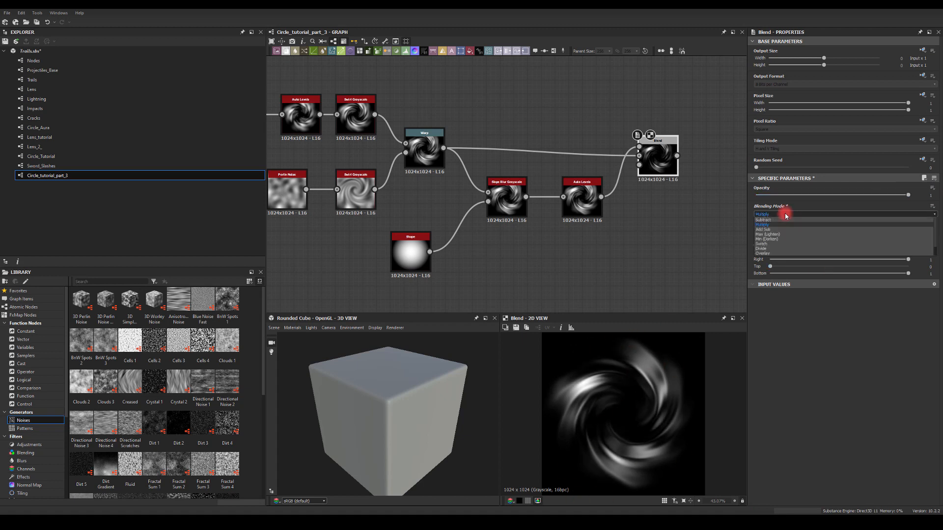
{"action": "left_click", "coordinate": [770, 226]}
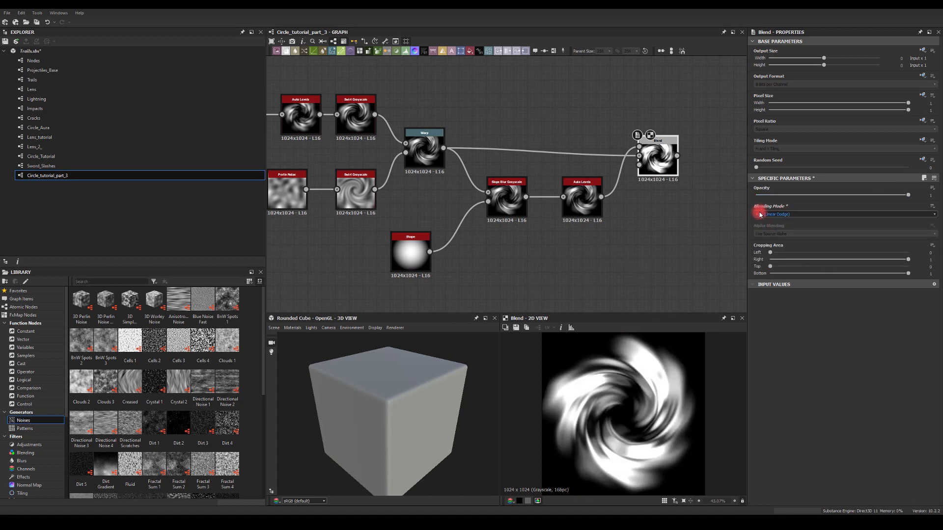
{"action": "left_click", "coordinate": [762, 215]}
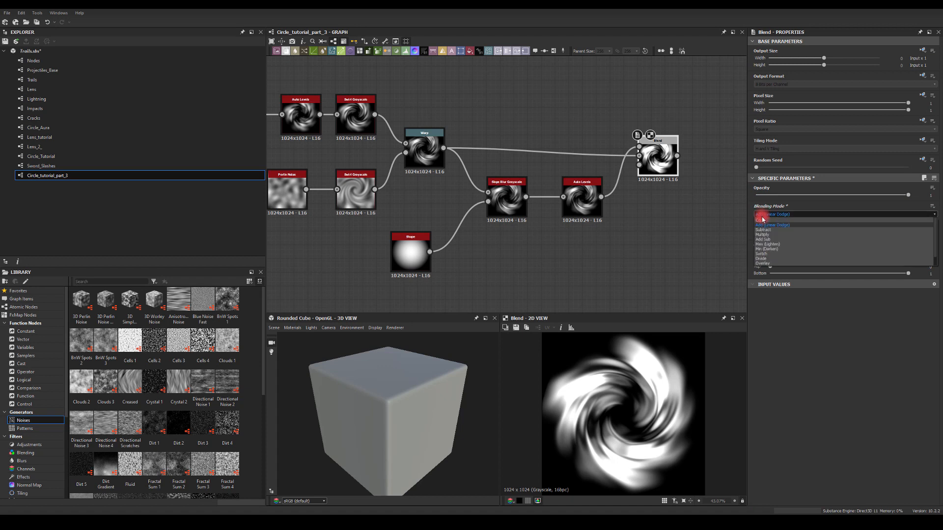
{"action": "left_click", "coordinate": [765, 222]}
{"action": "left_click", "coordinate": [768, 214]}
{"action": "left_click", "coordinate": [767, 215]}
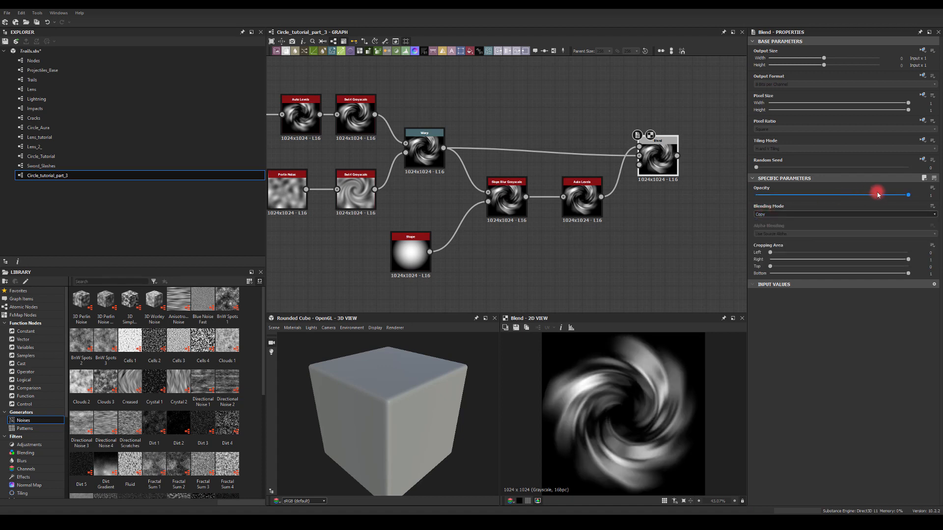
Set the Blend's opacity to 0.5 to mix the warped and slope-blurred swirls evenly.
{"action": "left_click_drag", "start_coordinate": [781, 195], "coordinate": [845, 195]}
{"action": "type", "text": "0.5"}
{"action": "key", "text": "Return"}
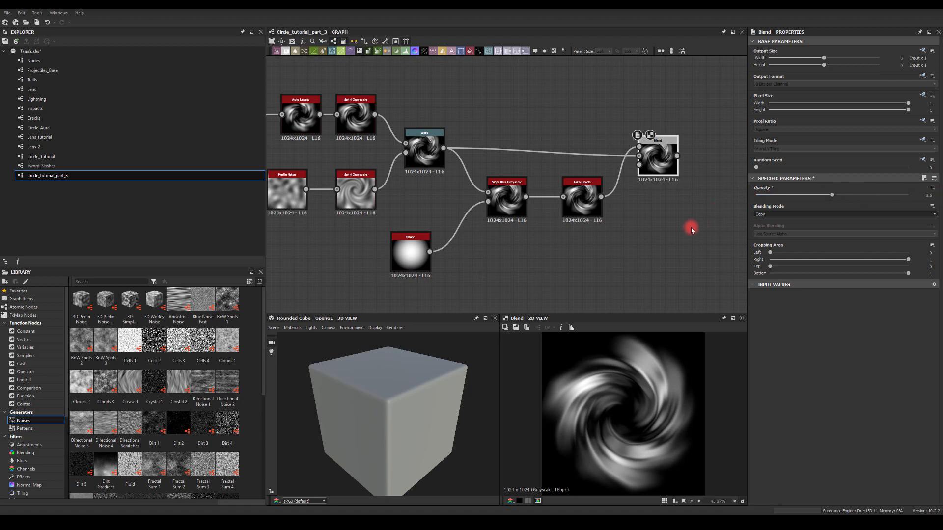
{"action": "left_click", "coordinate": [422, 145]}
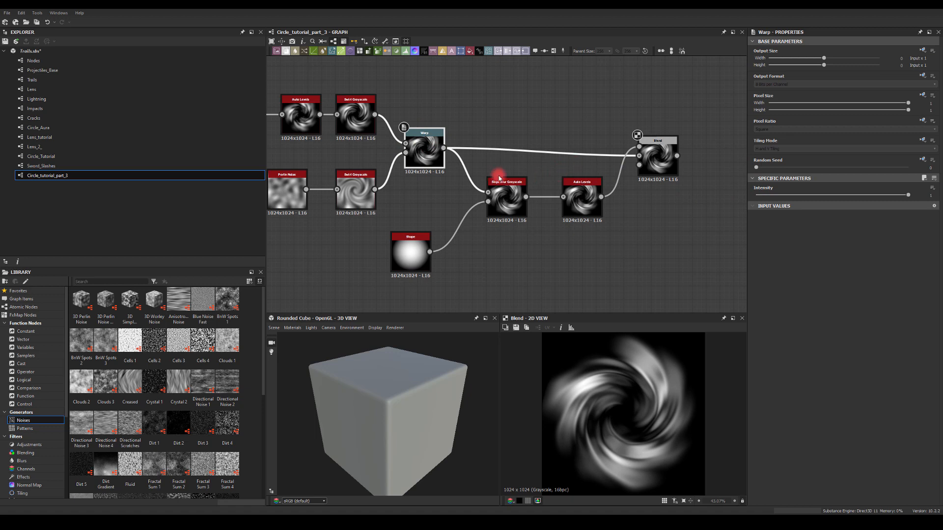
{"action": "left_click", "coordinate": [659, 162]}
{"action": "left_click_drag", "start_coordinate": [658, 161], "coordinate": [657, 154]}
Add an Auto Levels node to the Blend's output.
{"action": "middle_click_drag", "start_coordinate": [659, 75], "coordinate": [538, 63]}
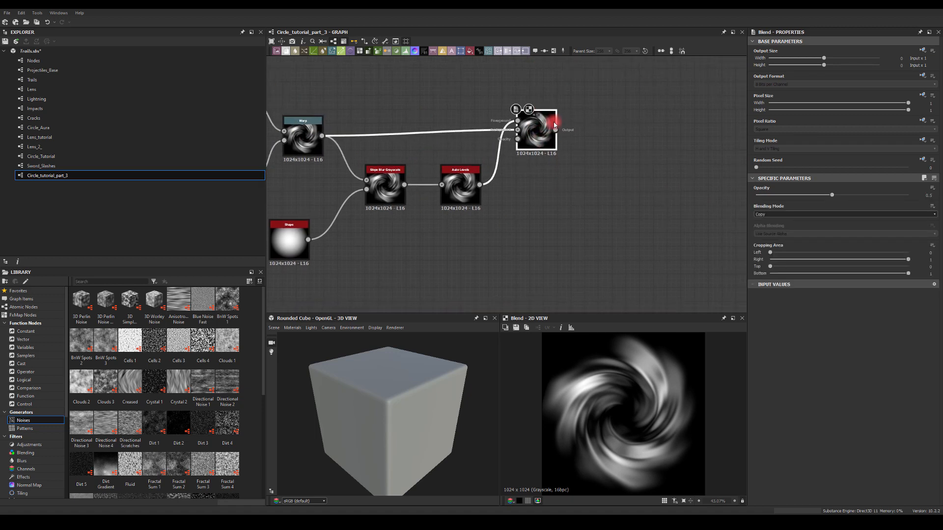
{"action": "left_click_drag", "start_coordinate": [626, 139], "coordinate": [599, 127]}
{"action": "type", "text": "auto"}
{"action": "left_click", "coordinate": [649, 154]}
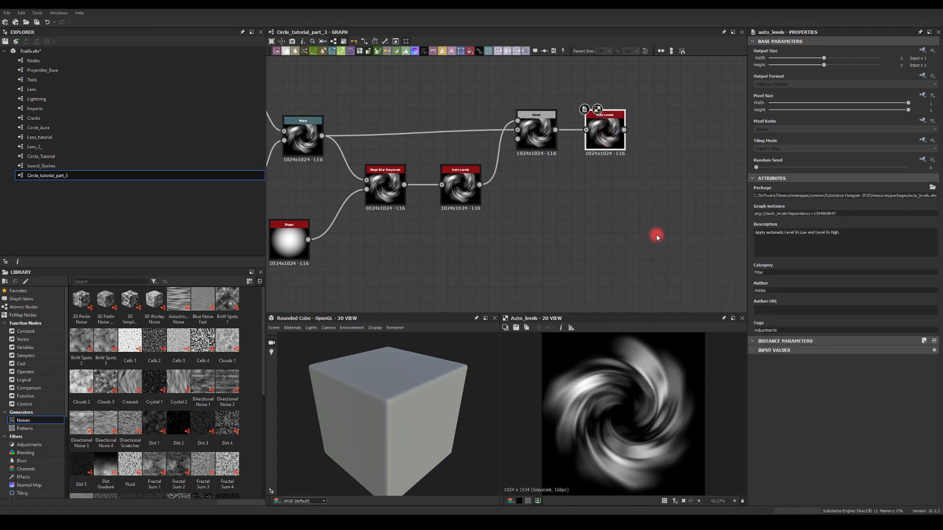
Add a Gradient Map node to the final Auto Levels output and place it slightly above the chain.
{"action": "middle_click_drag", "start_coordinate": [657, 234], "coordinate": [565, 184]}
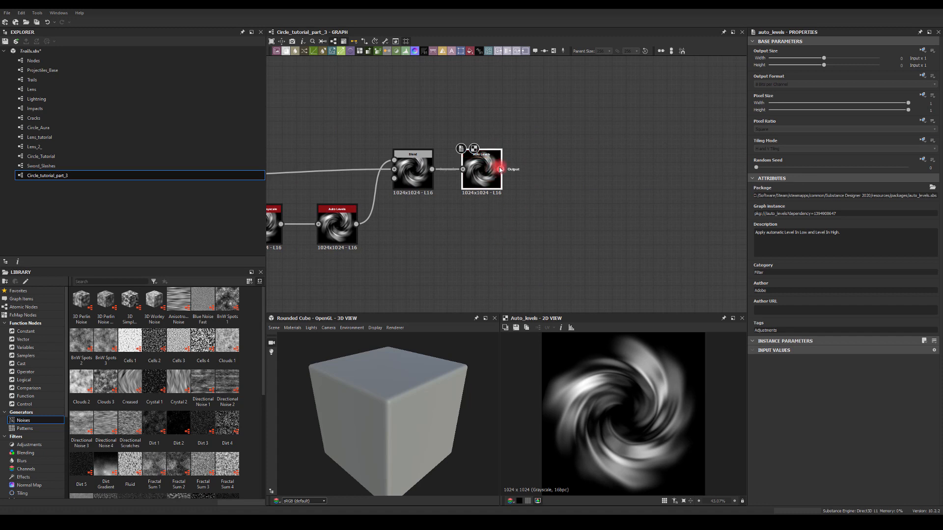
{"action": "left_click_drag", "start_coordinate": [501, 170], "coordinate": [575, 155]}
{"action": "type", "text": "GR"}
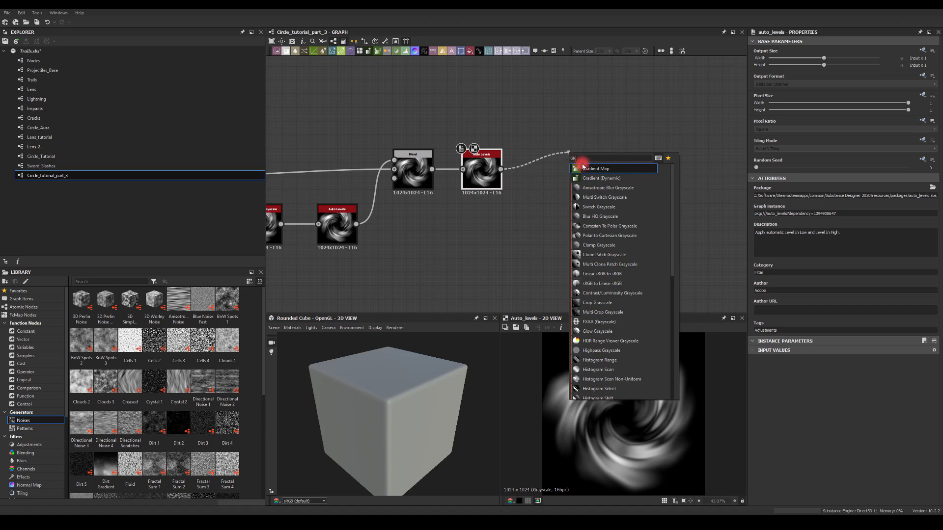
{"action": "left_click", "coordinate": [586, 169]}
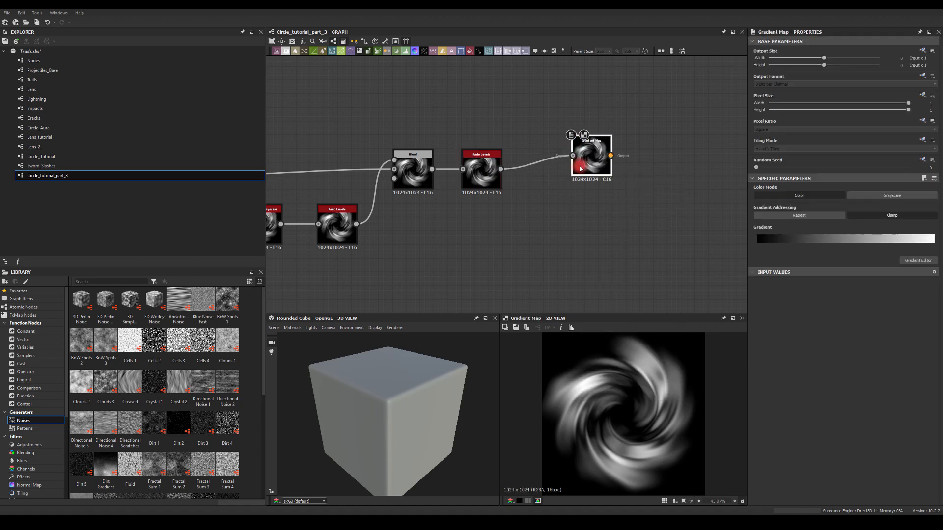
{"action": "left_click_drag", "start_coordinate": [581, 158], "coordinate": [569, 138]}
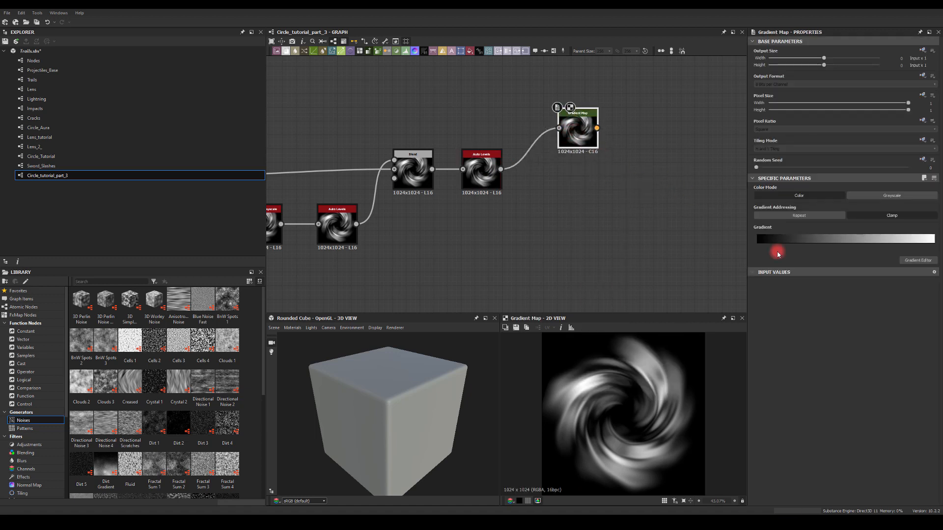
Open the Gradient Map's gradient for editing and switch its interpolation to Smooth with a smoothness of 1.
{"action": "left_click", "coordinate": [893, 264]}
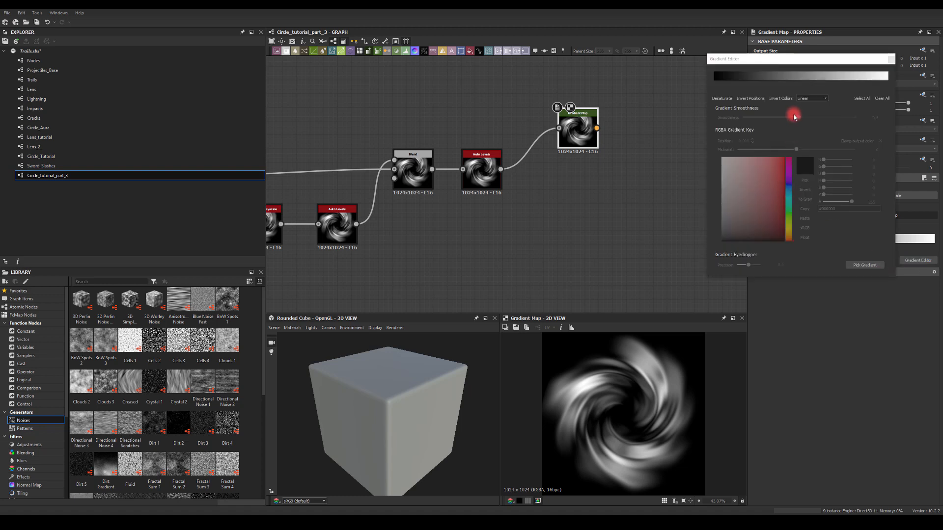
{"action": "left_click", "coordinate": [812, 98]}
{"action": "left_click", "coordinate": [806, 109]}
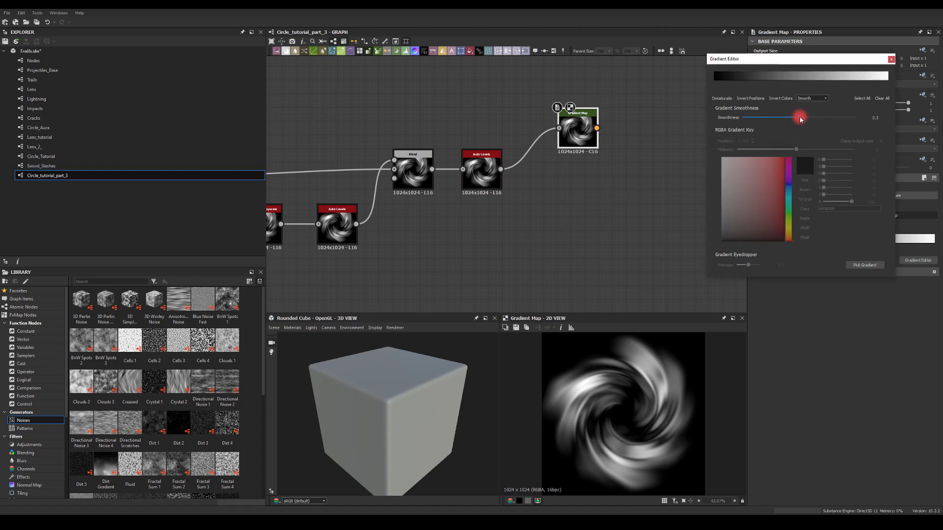
Add a gradient key at position 0.747 and color it orange, #ff6a00.
{"action": "left_click", "coordinate": [846, 82]}
{"action": "left_click", "coordinate": [789, 177]}
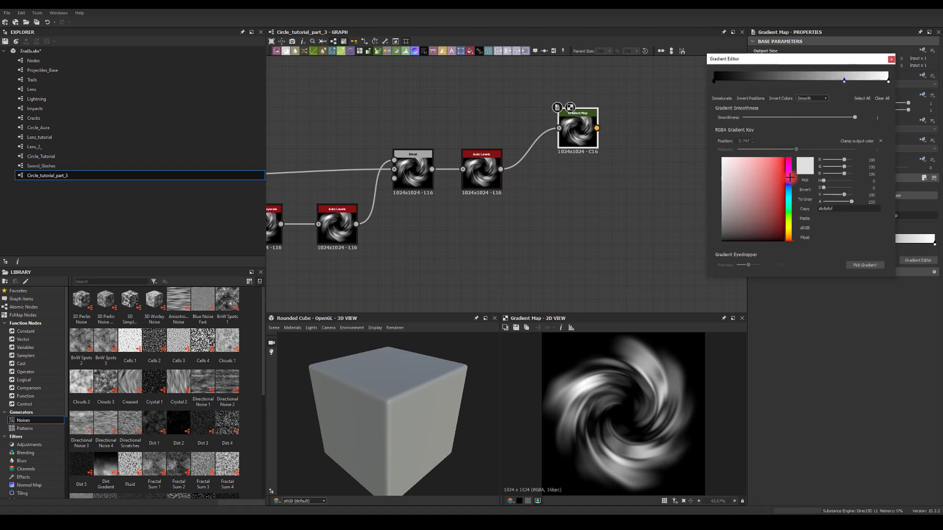
{"action": "left_click", "coordinate": [790, 236]}
{"action": "left_click_drag", "start_coordinate": [777, 208], "coordinate": [805, 138]}
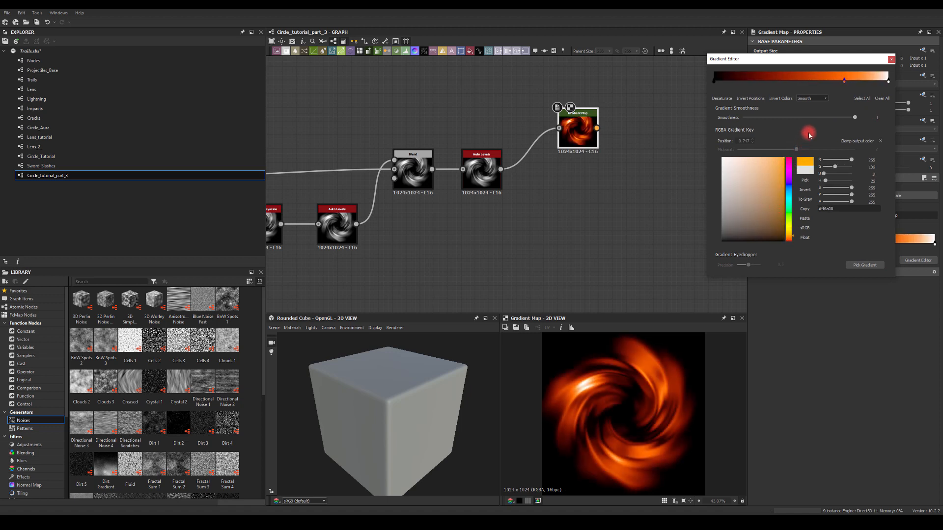
Add a second gradient key at position 0.551 and color it pure red, #ff0000.
{"action": "left_click", "coordinate": [810, 77]}
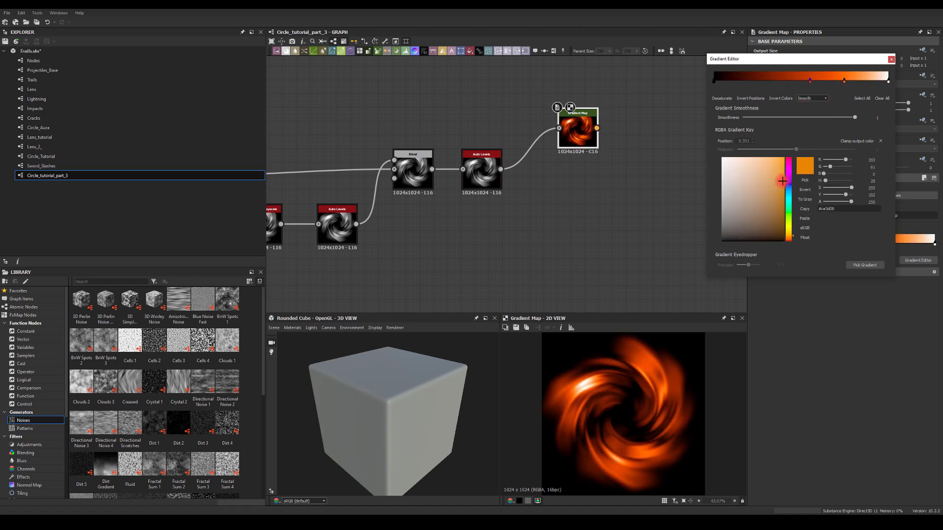
{"action": "left_click_drag", "start_coordinate": [789, 237], "coordinate": [789, 251]}
{"action": "left_click_drag", "start_coordinate": [777, 182], "coordinate": [809, 92]}
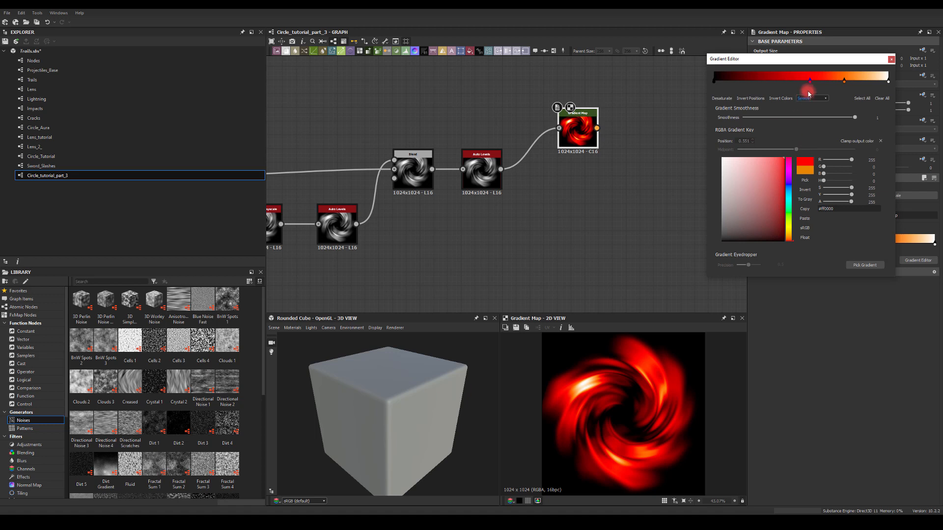
Recolor the orange key to yellow #ffba00, move it to position 0.791, and shift the red key to 0.532.
{"action": "left_click", "coordinate": [843, 80]}
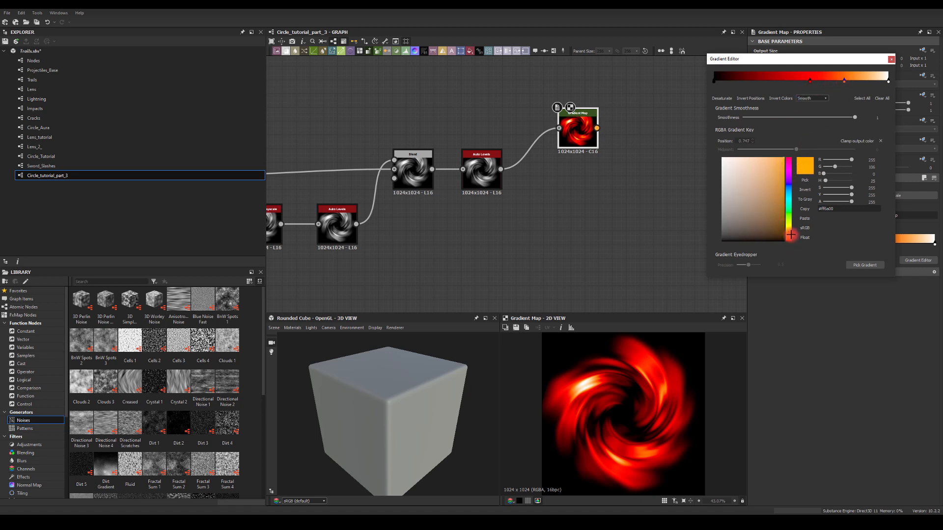
{"action": "left_click_drag", "start_coordinate": [791, 235], "coordinate": [791, 230]}
{"action": "left_click", "coordinate": [758, 181]}
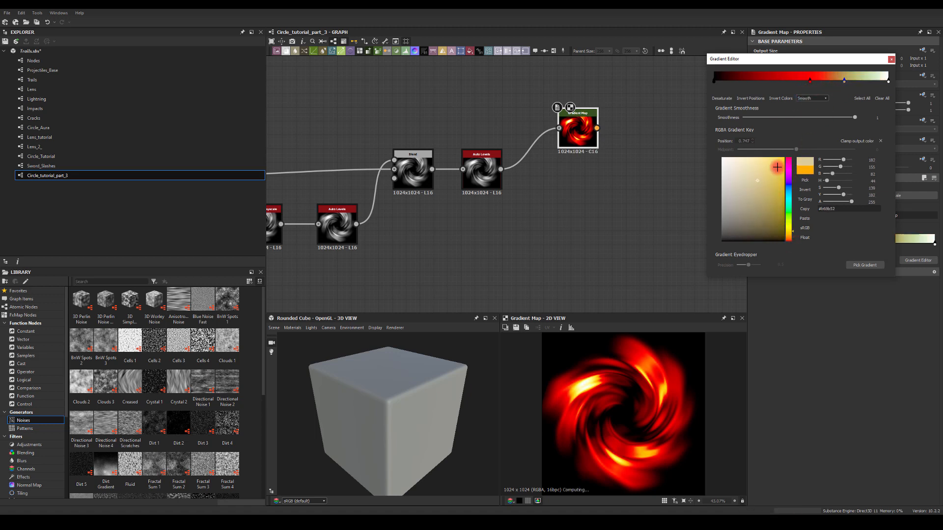
{"action": "left_click_drag", "start_coordinate": [778, 168], "coordinate": [799, 131]}
{"action": "mouse_move", "coordinate": [843, 83]}
{"action": "left_mouse_down"}
{"action": "mouse_move", "coordinate": [864, 83]}
{"action": "mouse_move", "coordinate": [855, 81]}
{"action": "left_mouse_up"}
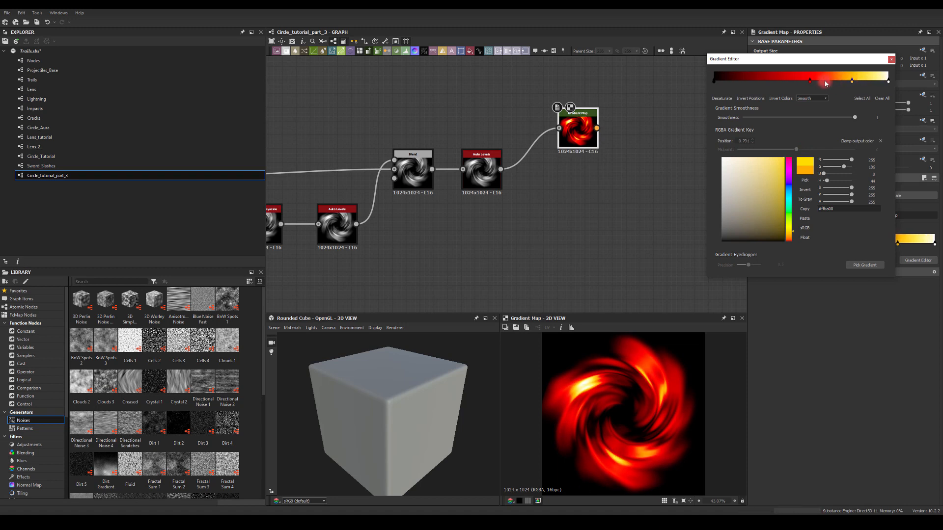
{"action": "left_click", "coordinate": [808, 80]}
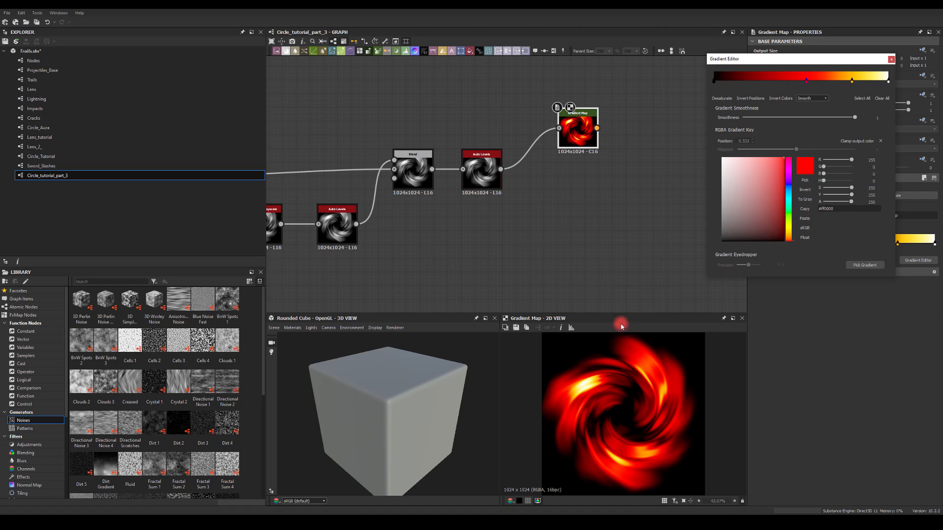
Check the white end key and lower the gradient's smoothness to 0.48, then finish editing the gradient.
{"action": "mouse_move", "coordinate": [887, 84]}
{"action": "left_mouse_down"}
{"action": "mouse_move", "coordinate": [860, 82]}
{"action": "mouse_move", "coordinate": [911, 82]}
{"action": "mouse_move", "coordinate": [900, 84]}
{"action": "left_mouse_up"}
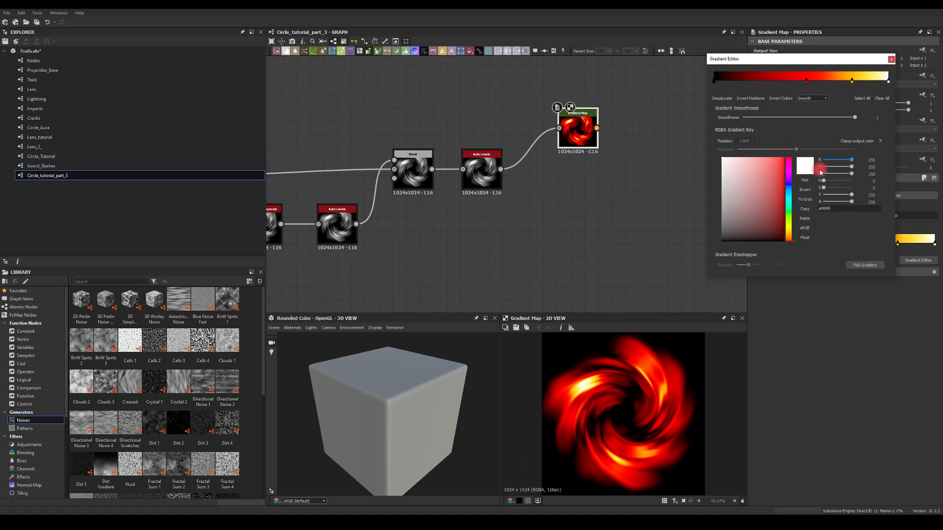
{"action": "left_click_drag", "start_coordinate": [854, 117], "coordinate": [797, 121]}
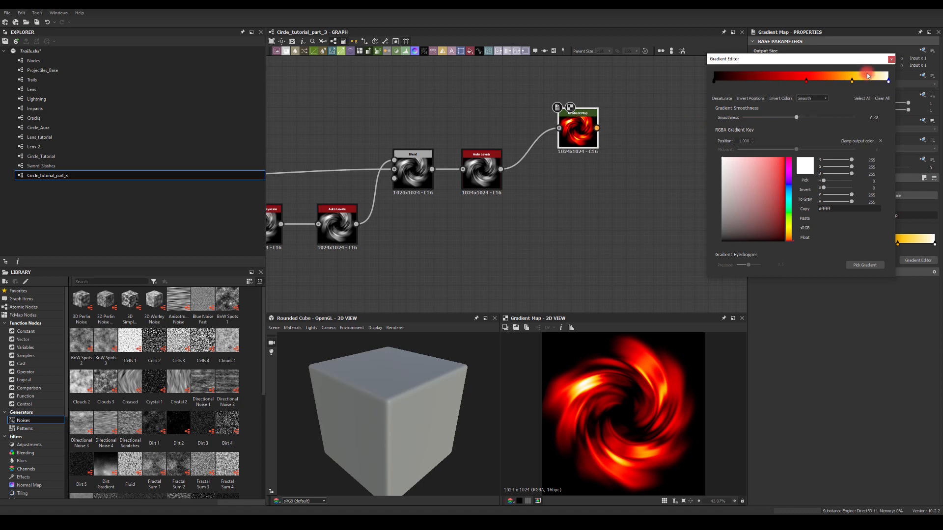
{"action": "left_click", "coordinate": [893, 59]}
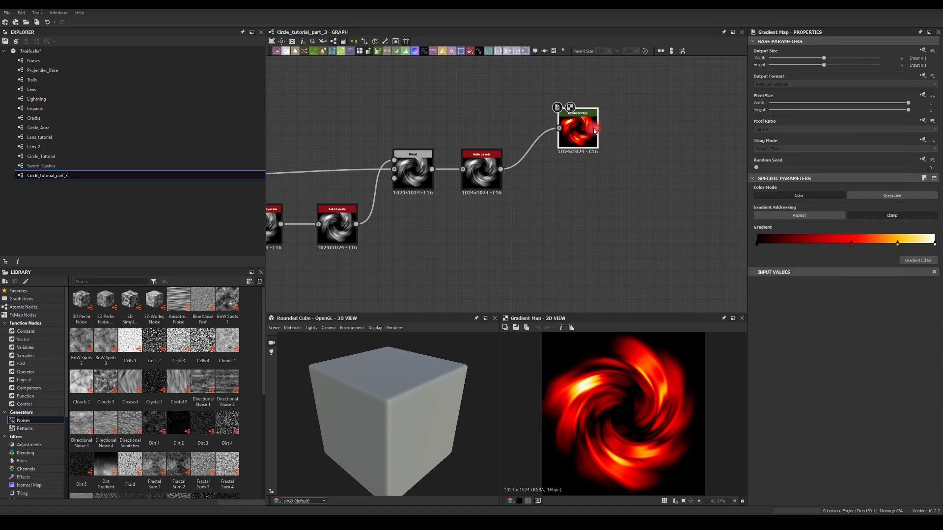
Add a Glow node fed by the fiery Gradient Map's output.
{"action": "left_click_drag", "start_coordinate": [596, 128], "coordinate": [665, 126]}
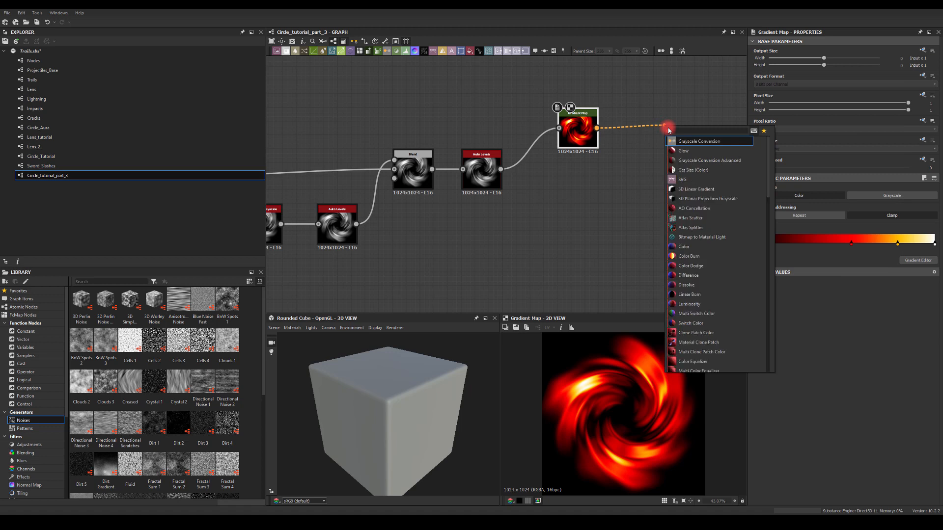
{"action": "type", "text": "glow"}
{"action": "key", "text": "Return"}
{"action": "left_click_drag", "start_coordinate": [671, 127], "coordinate": [651, 128]}
{"action": "left_click", "coordinate": [734, 353]}
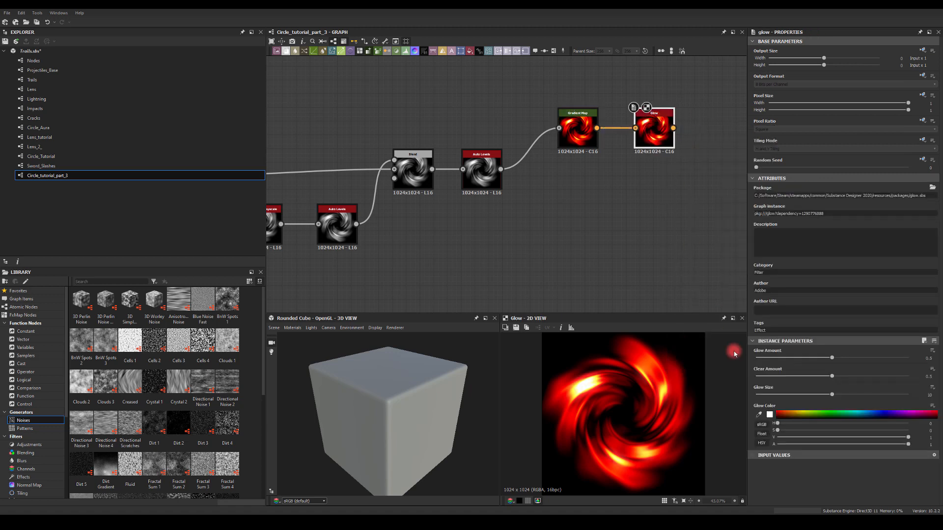
Color the glow yellow, #ffd300, and set its glow amount to 0.43, clear amount to 0.38 and glow size to about 14.
{"action": "left_click", "coordinate": [765, 415]}
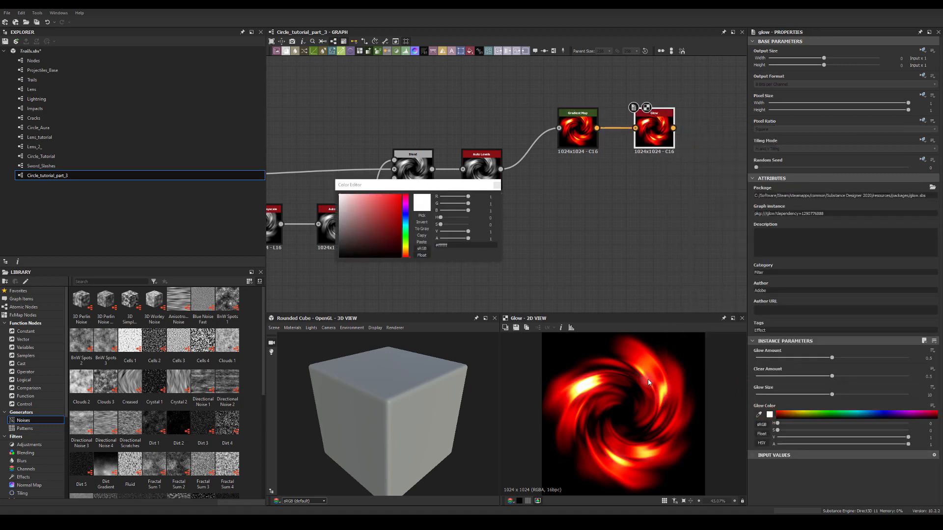
{"action": "left_click_drag", "start_coordinate": [396, 212], "coordinate": [401, 195]}
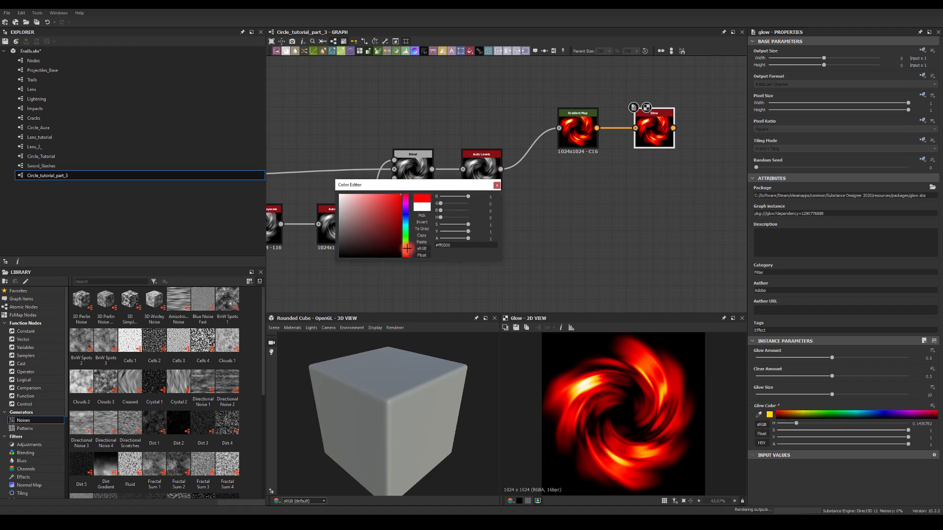
{"action": "left_click", "coordinate": [403, 242]}
{"action": "left_click", "coordinate": [405, 249]}
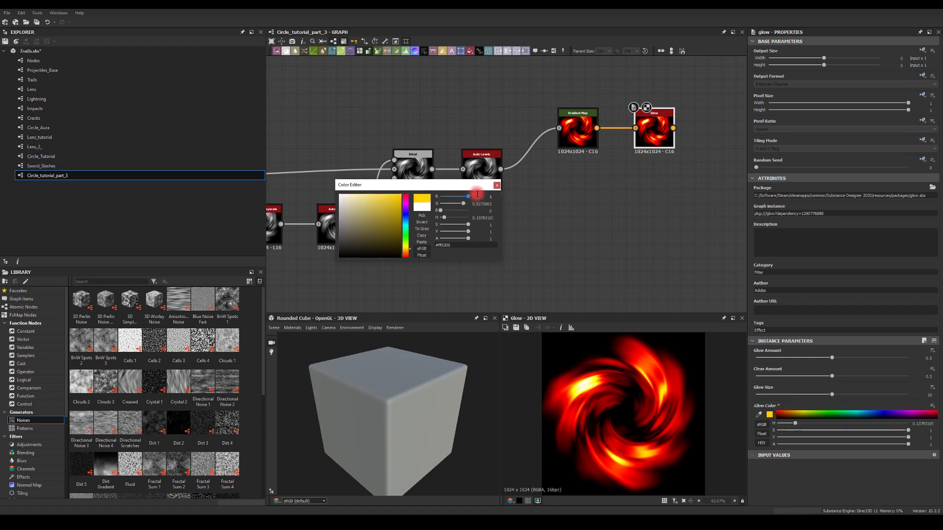
{"action": "left_click", "coordinate": [497, 187]}
{"action": "left_click_drag", "start_coordinate": [832, 396], "coordinate": [819, 363]}
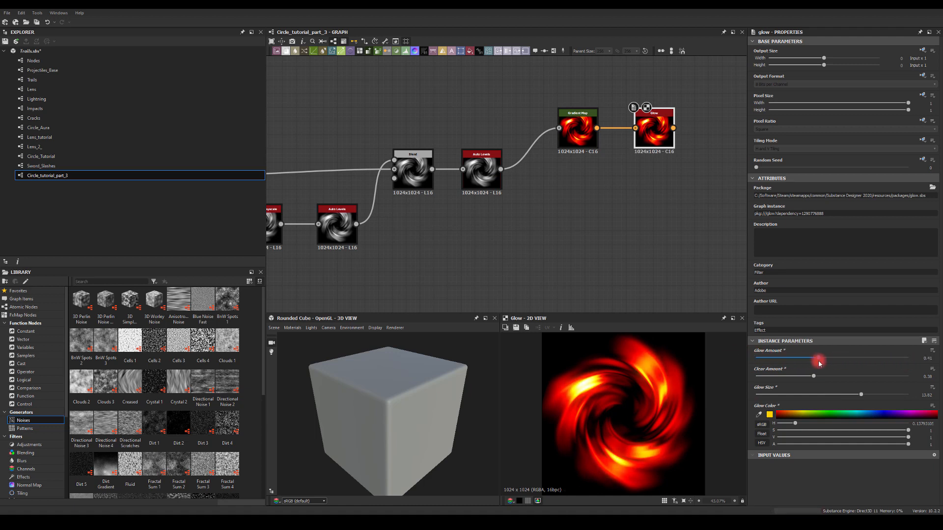
Move the Glow node closer to the Gradient Map and place a duplicate of both nodes below them, fed by Auto Levels.
{"action": "left_click_drag", "start_coordinate": [647, 129], "coordinate": [625, 129]}
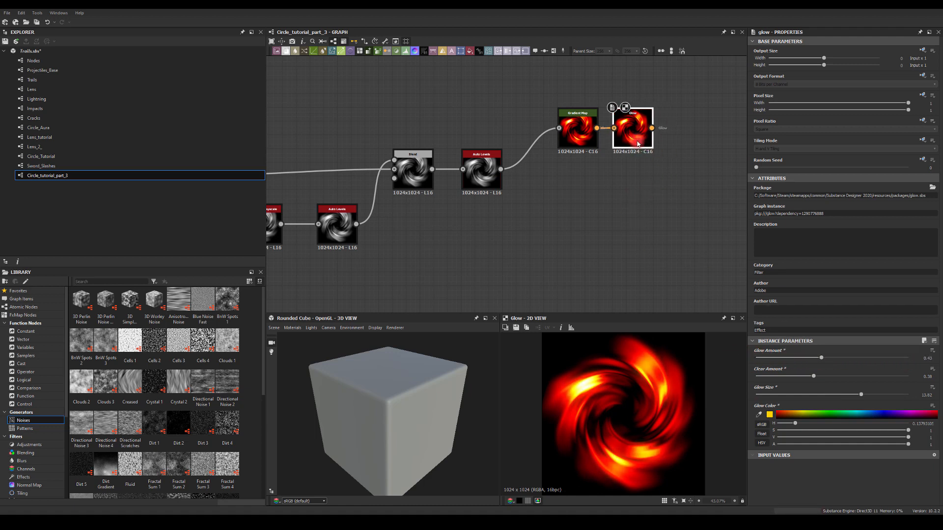
{"action": "key", "text": "ctrl+d"}
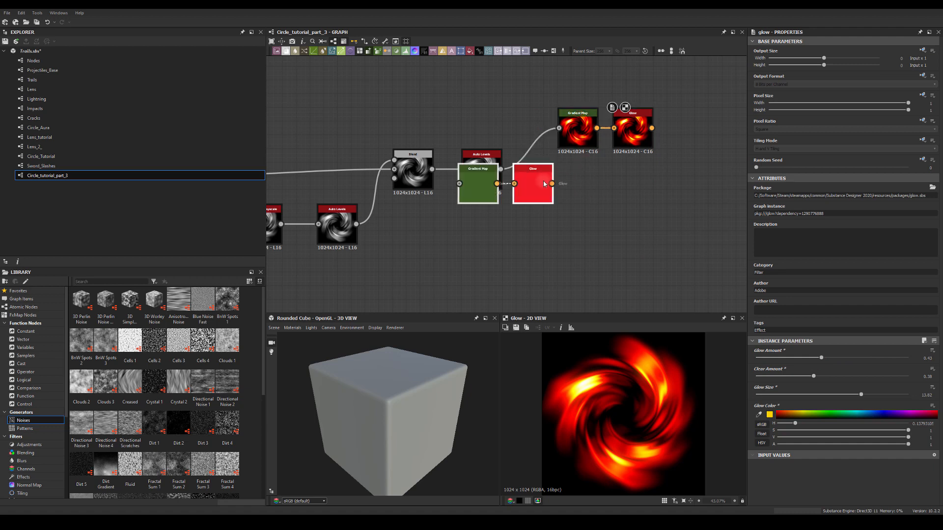
{"action": "left_click", "coordinate": [573, 184]}
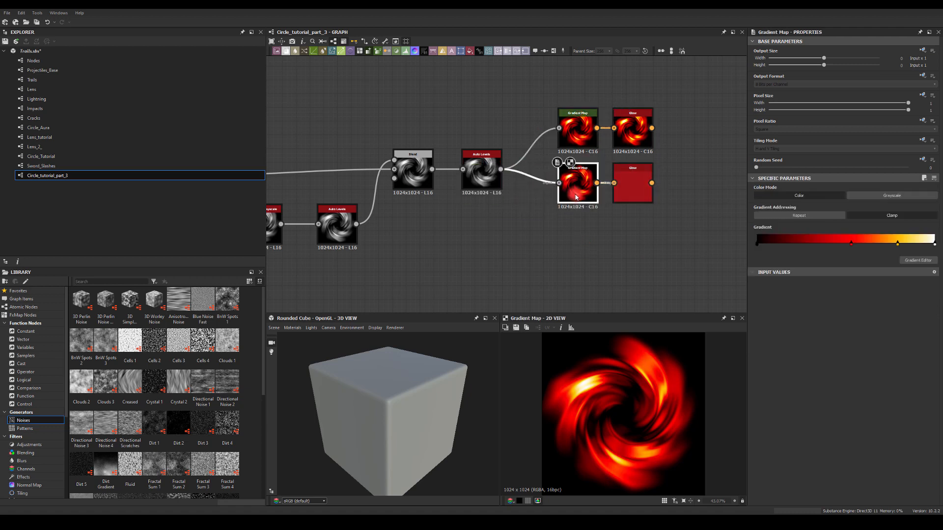
In the duplicated Gradient Map, recolor the red key to blue and the yellow key to cyan, #00ffeb.
{"action": "left_click", "coordinate": [908, 260]}
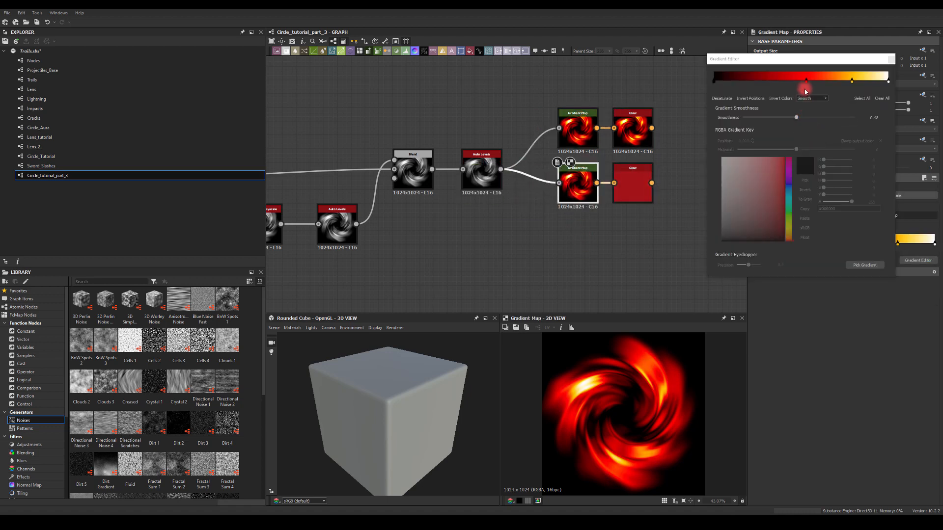
{"action": "left_click", "coordinate": [806, 82]}
{"action": "mouse_move", "coordinate": [789, 190]}
{"action": "left_mouse_down"}
{"action": "mouse_move", "coordinate": [788, 182]}
{"action": "mouse_move", "coordinate": [793, 256]}
{"action": "mouse_move", "coordinate": [788, 190]}
{"action": "mouse_move", "coordinate": [785, 199]}
{"action": "left_mouse_up"}
{"action": "left_click", "coordinate": [852, 80]}
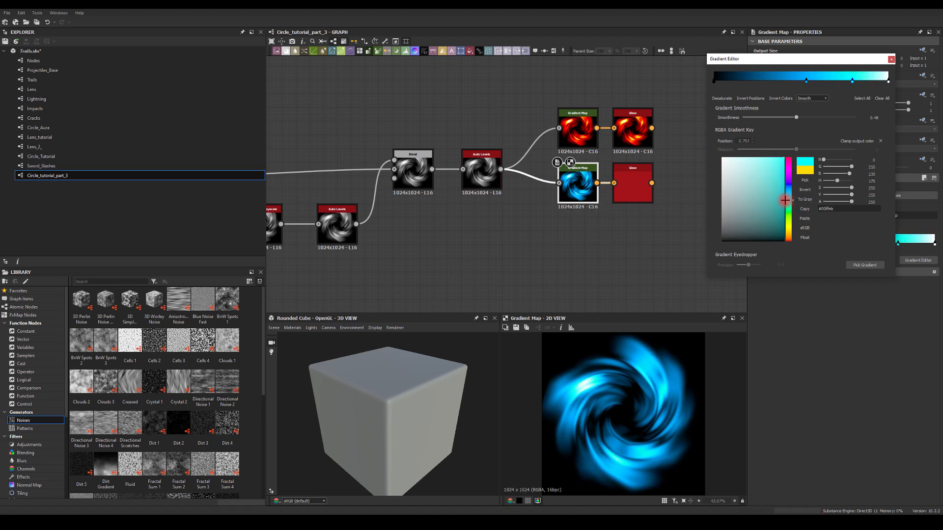
{"action": "left_click", "coordinate": [889, 60]}
Set the glow color of the blue variant's Glow node to red, #ff0000.
{"action": "left_click", "coordinate": [633, 187]}
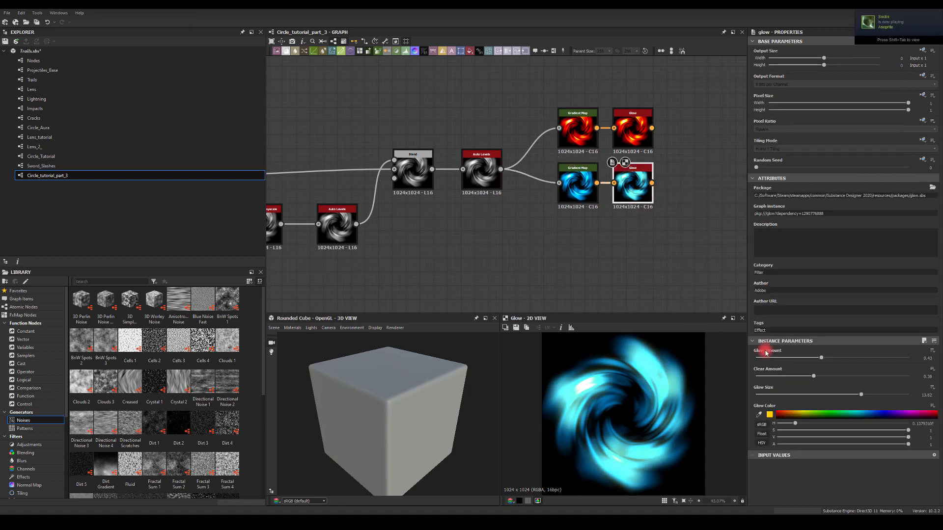
{"action": "left_click", "coordinate": [770, 415]}
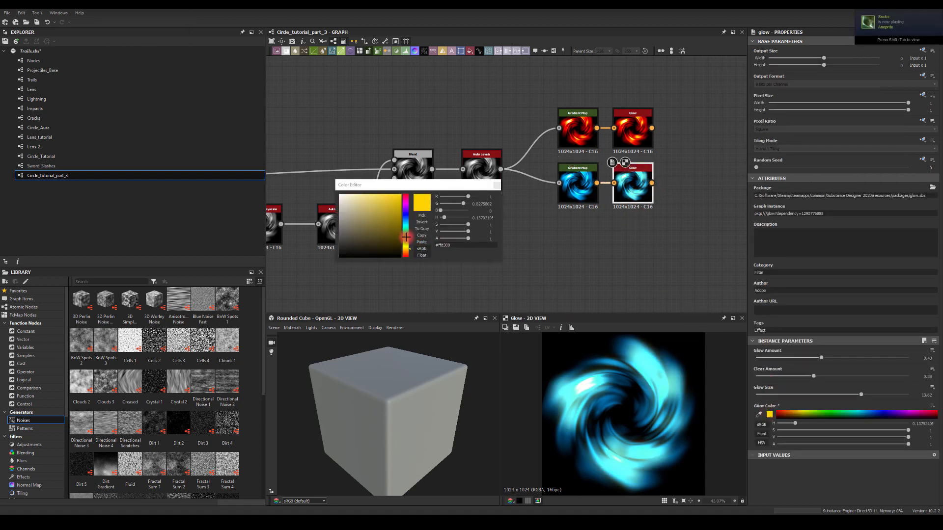
{"action": "mouse_move", "coordinate": [406, 237]}
{"action": "left_mouse_down"}
{"action": "mouse_move", "coordinate": [406, 185]}
{"action": "mouse_move", "coordinate": [406, 194]}
{"action": "left_mouse_up"}
{"action": "left_click", "coordinate": [491, 185]}
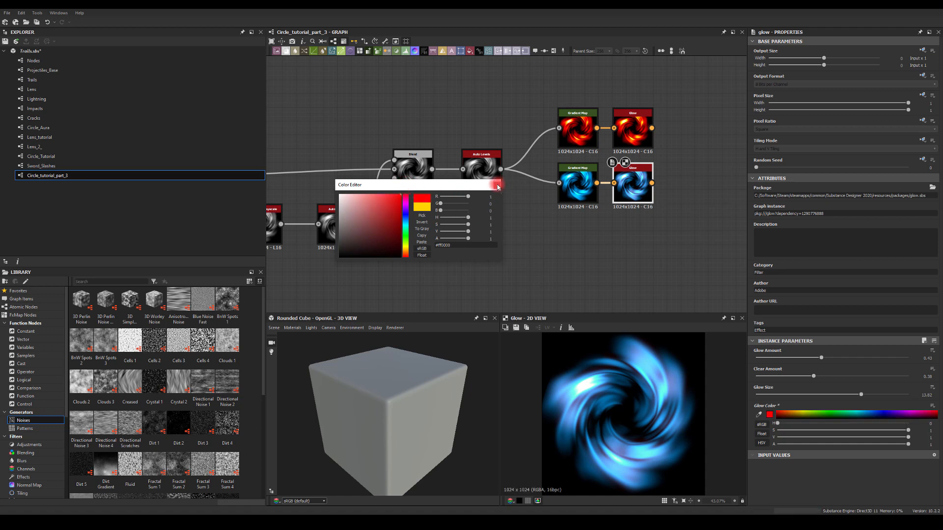
Set the blue variant's Glow to clear amount 0.25, glow size 20 and glow amount 0.39.
{"action": "left_click", "coordinate": [821, 379]}
{"action": "mouse_move", "coordinate": [814, 376]}
{"action": "left_mouse_down"}
{"action": "mouse_move", "coordinate": [846, 374]}
{"action": "mouse_move", "coordinate": [786, 372]}
{"action": "mouse_move", "coordinate": [807, 379]}
{"action": "left_mouse_up"}
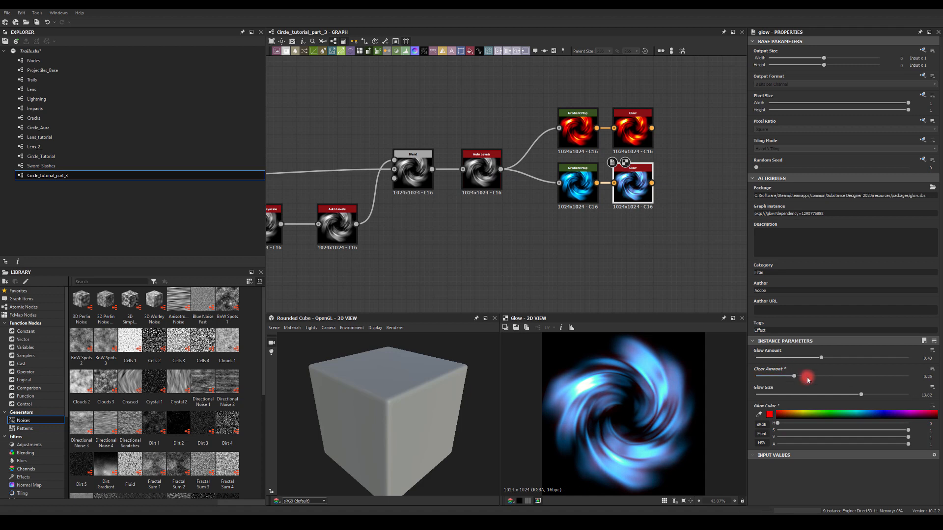
{"action": "left_click_drag", "start_coordinate": [861, 395], "coordinate": [935, 396]}
{"action": "mouse_move", "coordinate": [819, 359]}
{"action": "left_mouse_down"}
{"action": "mouse_move", "coordinate": [759, 356]}
{"action": "mouse_move", "coordinate": [814, 359]}
{"action": "left_mouse_up"}
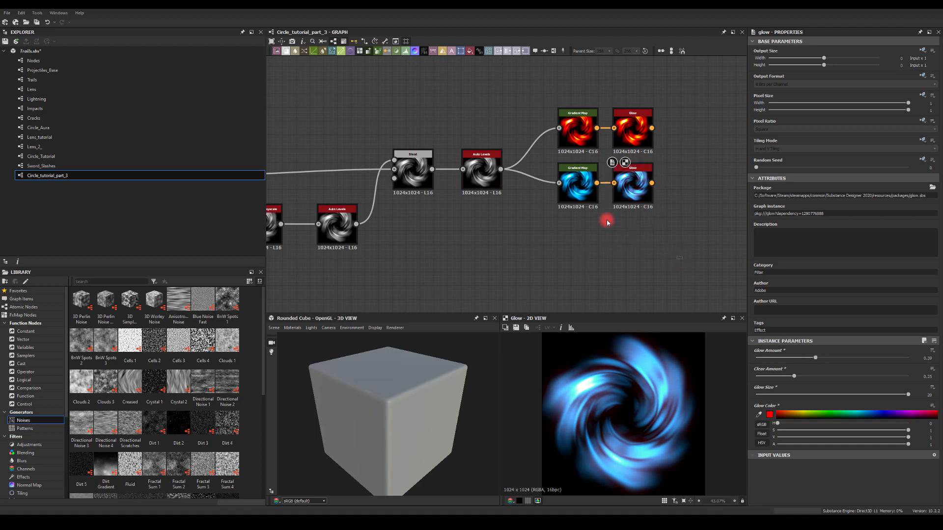
Copy the blue Gradient Map and Glow pair and place the copy below it as a third color variant.
{"action": "key", "text": "ctrl+c"}
{"action": "key", "text": "ctrl+v"}
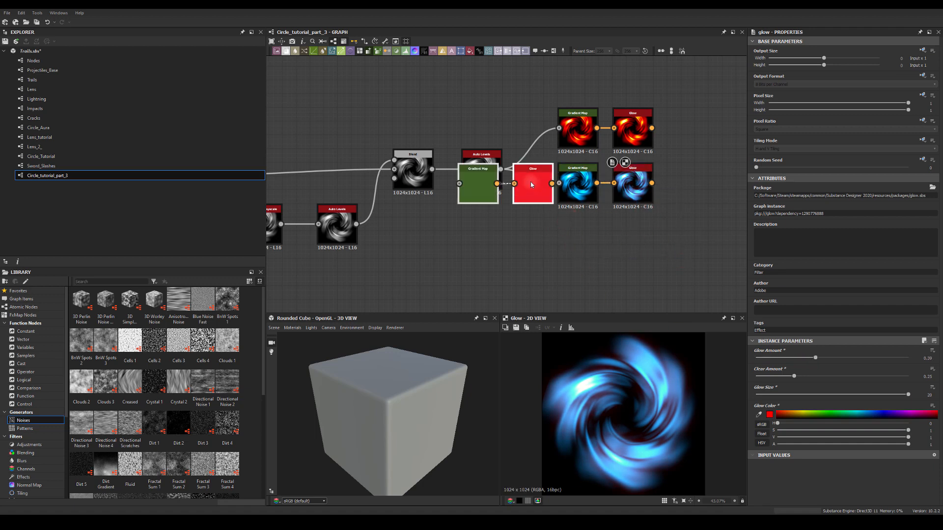
{"action": "left_click_drag", "start_coordinate": [534, 187], "coordinate": [625, 242]}
{"action": "left_click", "coordinate": [669, 301]}
In the third variant's Gradient Map, recolor the blue gradient key to purple, #9e00ff.
{"action": "left_click", "coordinate": [571, 246]}
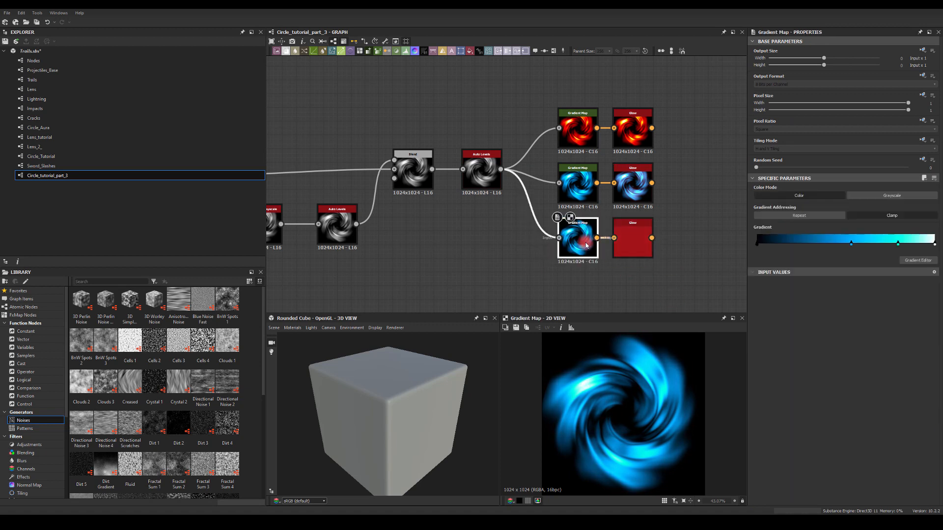
{"action": "left_click", "coordinate": [913, 261]}
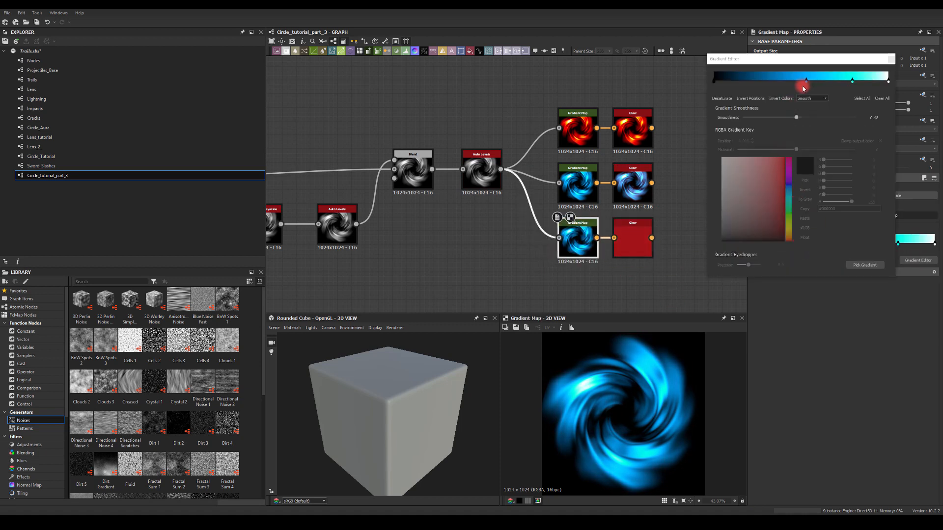
{"action": "left_click", "coordinate": [806, 83]}
{"action": "left_click_drag", "start_coordinate": [789, 211], "coordinate": [787, 176]}
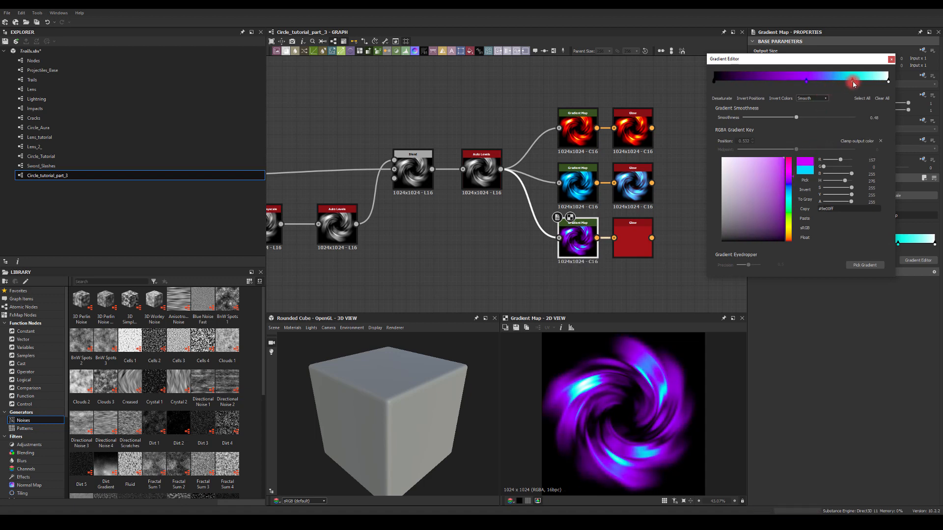
Recolor the purple gradient's cyan key to golden yellow, #ffbe00, and shift it toward the white end.
{"action": "left_click", "coordinate": [853, 82]}
{"action": "left_click_drag", "start_coordinate": [787, 201], "coordinate": [786, 231]}
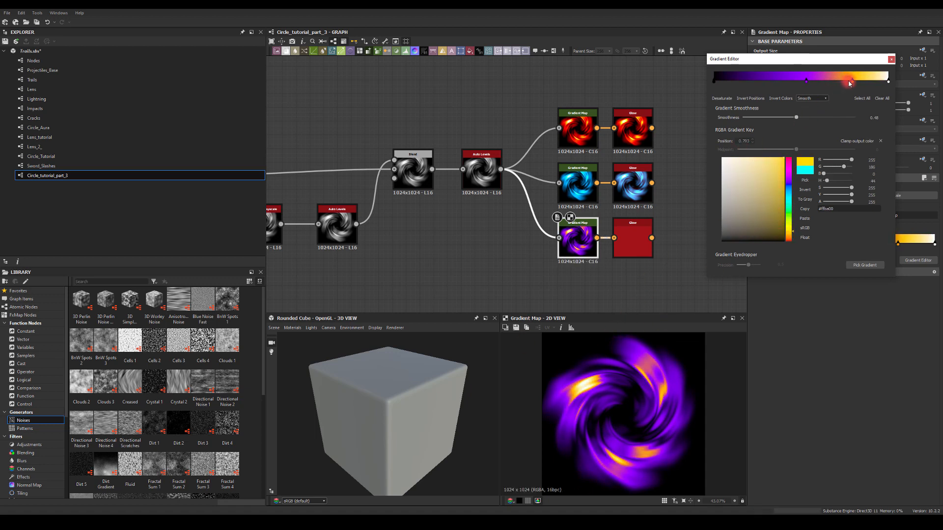
{"action": "mouse_move", "coordinate": [852, 81]}
{"action": "left_mouse_down"}
{"action": "mouse_move", "coordinate": [866, 80]}
{"action": "mouse_move", "coordinate": [833, 77]}
{"action": "mouse_move", "coordinate": [866, 78]}
{"action": "left_mouse_up"}
{"action": "left_click", "coordinate": [891, 60]}
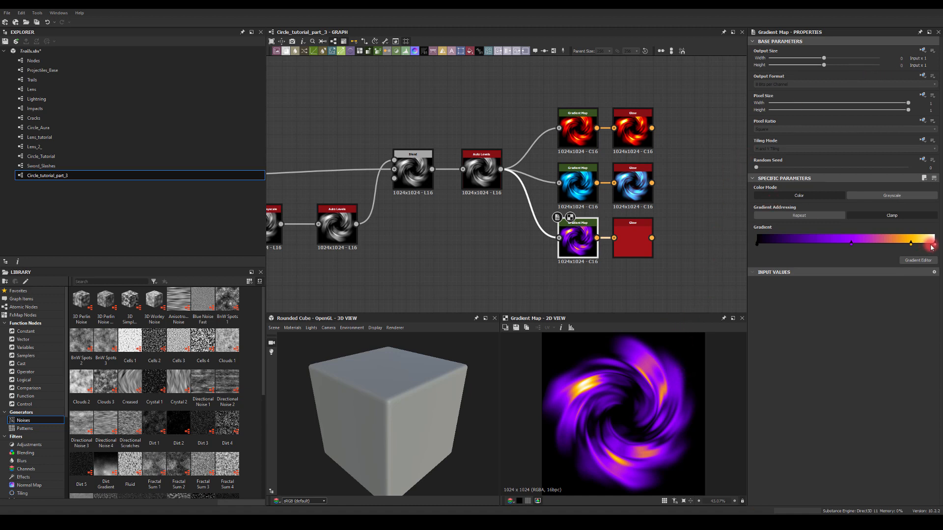
Raise the clear amount of the purple variant's Glow node to 0.54.
{"action": "double_click", "coordinate": [635, 246]}
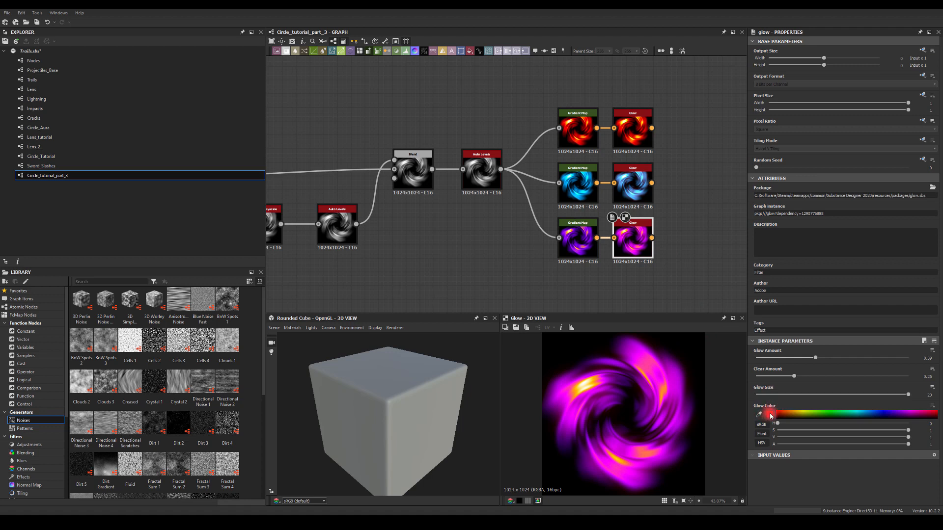
{"action": "left_click", "coordinate": [791, 376]}
{"action": "left_click_drag", "start_coordinate": [795, 378], "coordinate": [838, 375]}
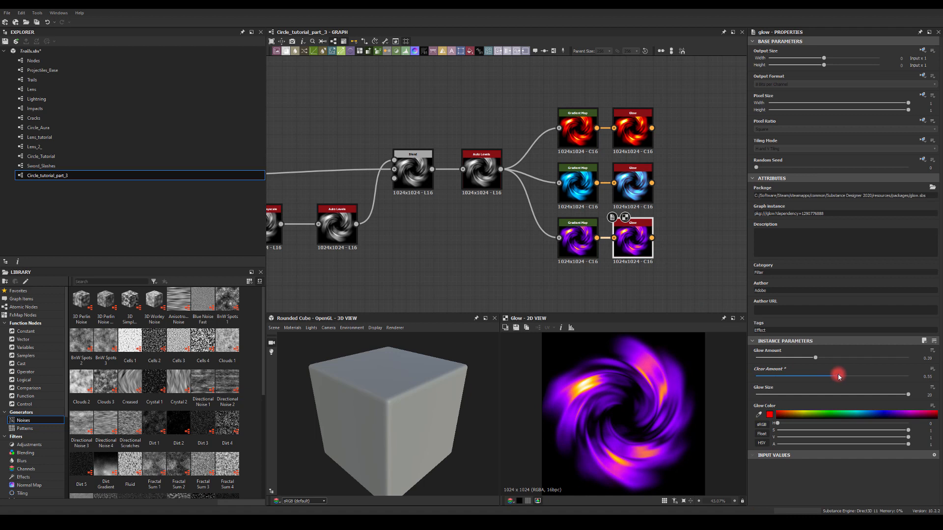
Change the purple variant's glow color from red to yellow, with a hue of about 0.149.
{"action": "left_click", "coordinate": [769, 415]}
{"action": "left_click_drag", "start_coordinate": [406, 251], "coordinate": [407, 249]}
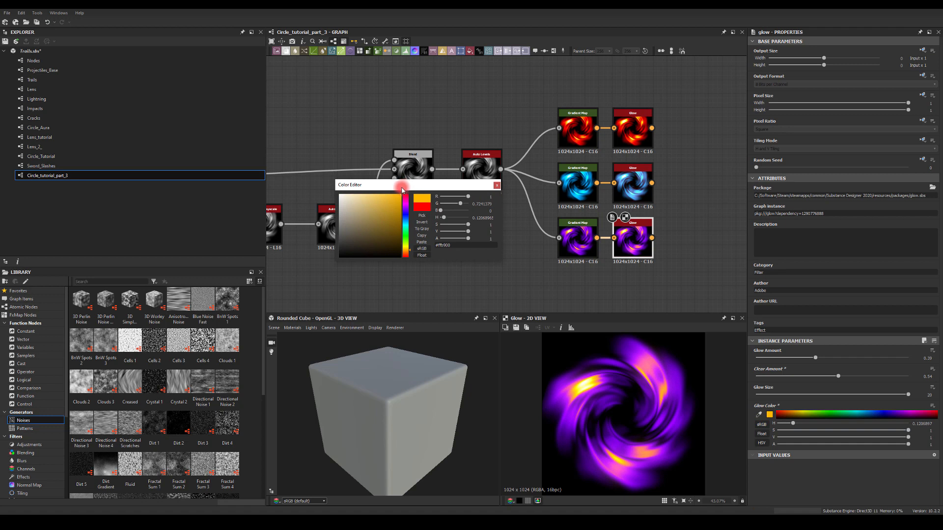
{"action": "mouse_move", "coordinate": [405, 250]}
{"action": "left_mouse_down"}
{"action": "mouse_move", "coordinate": [400, 176]}
{"action": "mouse_move", "coordinate": [411, 280]}
{"action": "mouse_move", "coordinate": [402, 248]}
{"action": "left_mouse_up"}
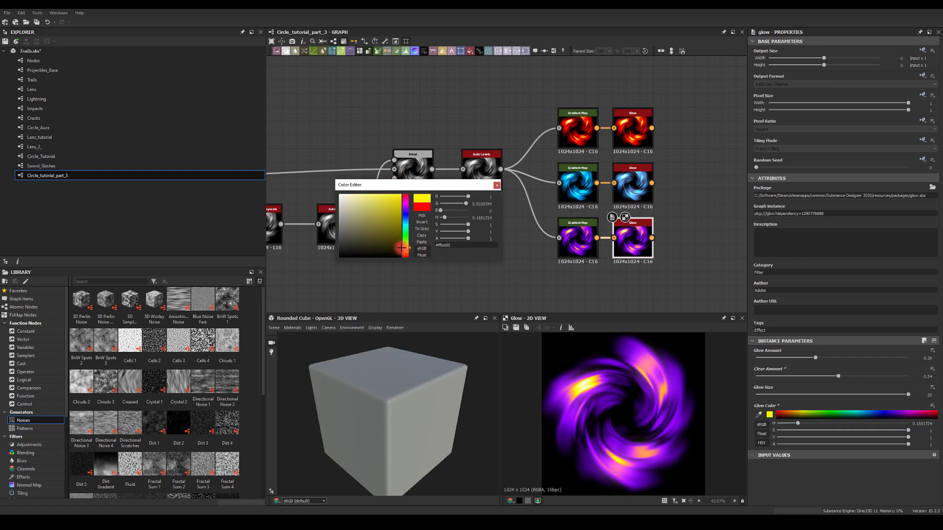
{"action": "left_click", "coordinate": [497, 186]}
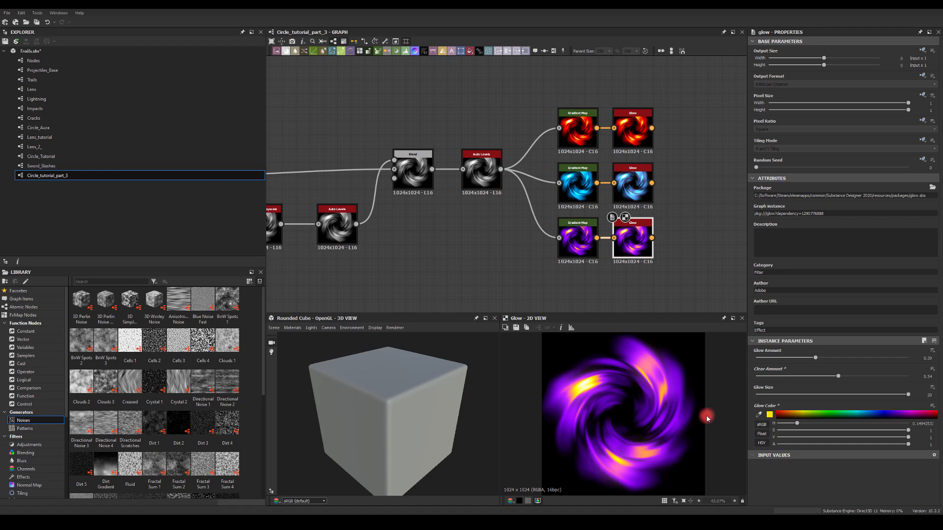
Set the four-dot Shape node that feeds Blur HQ Grayscale to tiling 2 and scale 0.44.
{"action": "middle_click_drag", "start_coordinate": [427, 246], "coordinate": [555, 217]}
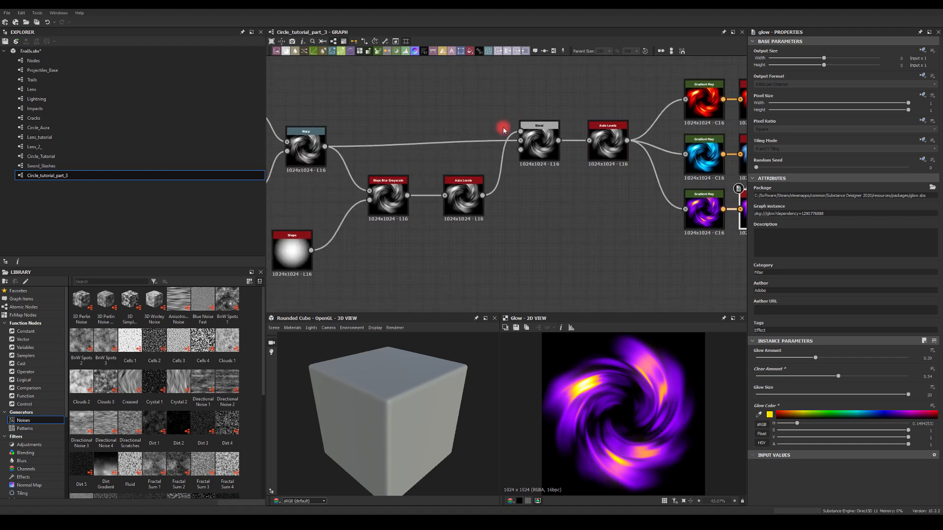
{"action": "middle_click_drag", "start_coordinate": [360, 109], "coordinate": [543, 122]}
{"action": "scroll", "coordinate": [422, 113], "scroll_direction": "down", "scroll_amount": 2}
{"action": "scroll", "coordinate": [442, 152], "scroll_direction": "down", "scroll_amount": 1}
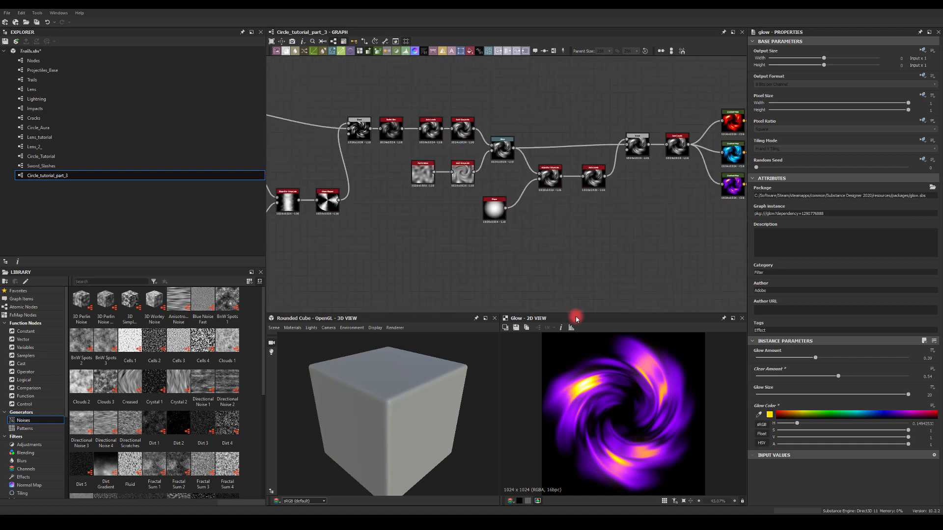
{"action": "middle_click_drag", "start_coordinate": [371, 173], "coordinate": [550, 250]}
{"action": "middle_click_drag", "start_coordinate": [378, 155], "coordinate": [572, 112]}
{"action": "middle_click_drag", "start_coordinate": [411, 105], "coordinate": [560, 99]}
{"action": "middle_click_drag", "start_coordinate": [442, 98], "coordinate": [513, 96]}
{"action": "scroll", "coordinate": [486, 90], "scroll_direction": "up", "scroll_amount": 1}
{"action": "middle_click_drag", "start_coordinate": [383, 89], "coordinate": [435, 93]}
{"action": "scroll", "coordinate": [444, 101], "scroll_direction": "up", "scroll_amount": 1}
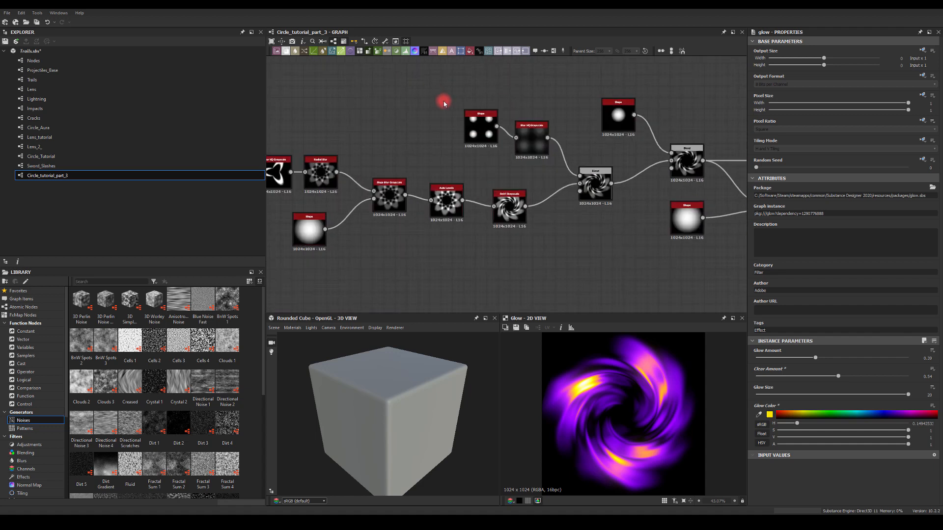
{"action": "scroll", "coordinate": [444, 101], "scroll_direction": "up", "scroll_amount": 1}
{"action": "left_click", "coordinate": [482, 132]}
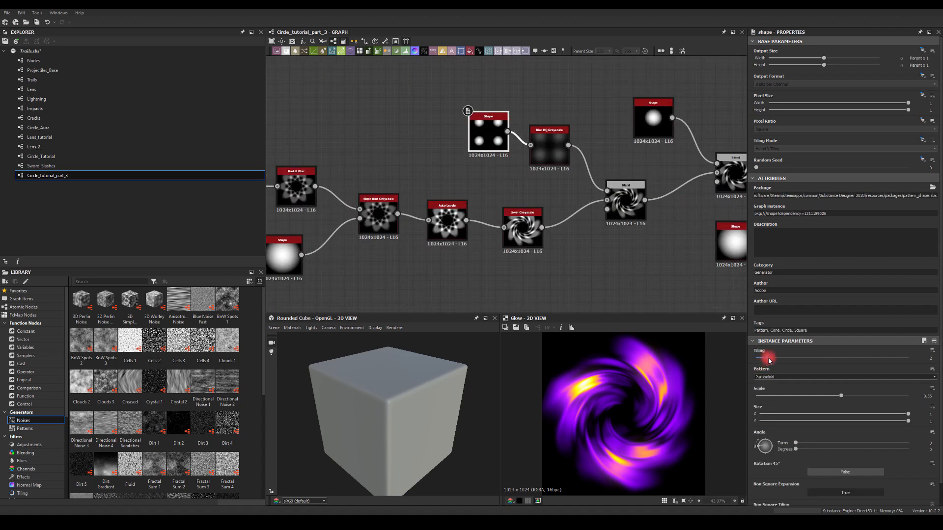
{"action": "mouse_move", "coordinate": [769, 361]}
{"action": "left_mouse_down"}
{"action": "mouse_move", "coordinate": [827, 362]}
{"action": "mouse_move", "coordinate": [742, 362]}
{"action": "mouse_move", "coordinate": [781, 362]}
{"action": "mouse_move", "coordinate": [770, 362]}
{"action": "left_mouse_up"}
{"action": "mouse_move", "coordinate": [841, 396]}
{"action": "left_mouse_down"}
{"action": "mouse_move", "coordinate": [741, 389]}
{"action": "mouse_move", "coordinate": [841, 391]}
{"action": "mouse_move", "coordinate": [823, 395]}
{"action": "left_mouse_up"}
{"action": "middle_click_drag", "start_coordinate": [619, 145], "coordinate": [547, 120]}
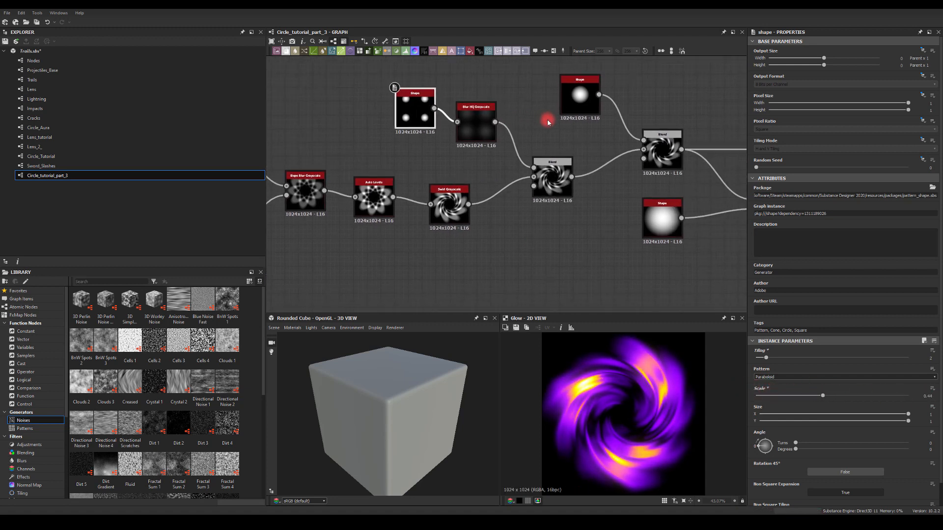
Lower the intensity of the Warp node fed by the bar Shape and Perlin Noise to 1.83.
{"action": "middle_click_drag", "start_coordinate": [382, 181], "coordinate": [358, 120]}
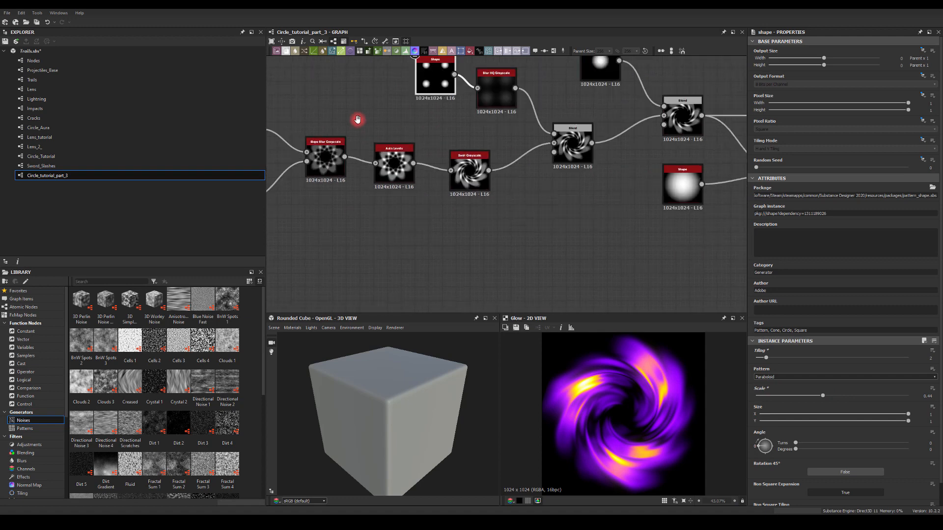
{"action": "middle_click_drag", "start_coordinate": [533, 192], "coordinate": [347, 249]}
{"action": "middle_click_drag", "start_coordinate": [722, 257], "coordinate": [498, 150]}
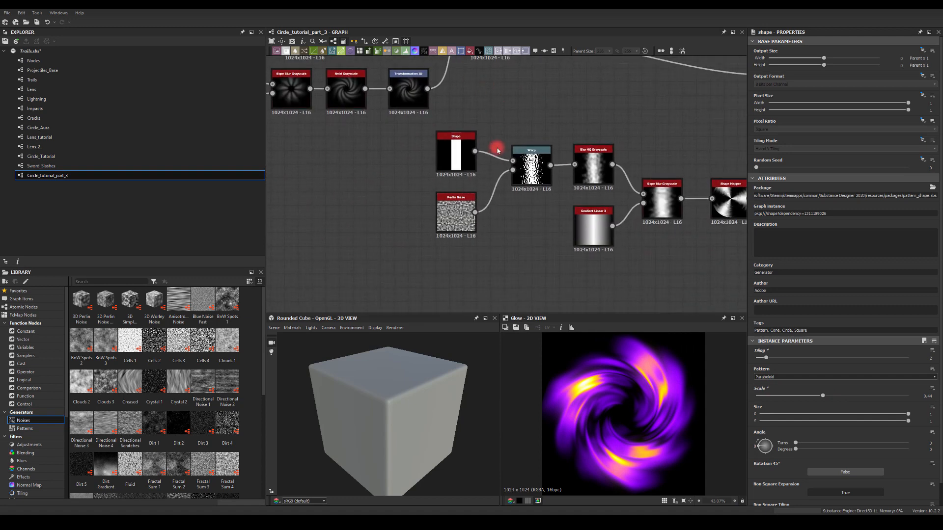
{"action": "middle_click_drag", "start_coordinate": [508, 219], "coordinate": [434, 206]}
{"action": "left_click", "coordinate": [448, 151]}
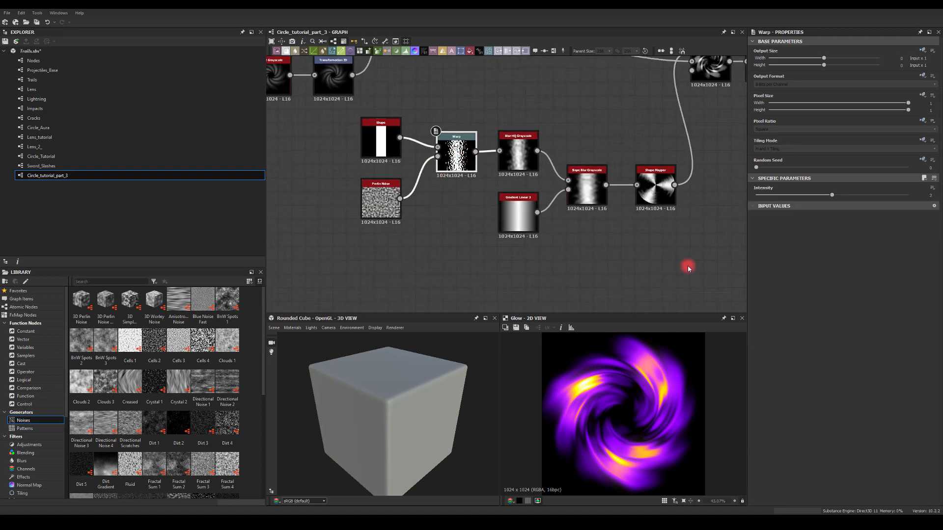
{"action": "mouse_move", "coordinate": [833, 196]}
{"action": "left_mouse_down"}
{"action": "mouse_move", "coordinate": [739, 193]}
{"action": "mouse_move", "coordinate": [912, 204]}
{"action": "mouse_move", "coordinate": [793, 204]}
{"action": "mouse_move", "coordinate": [825, 201]}
{"action": "left_mouse_up"}
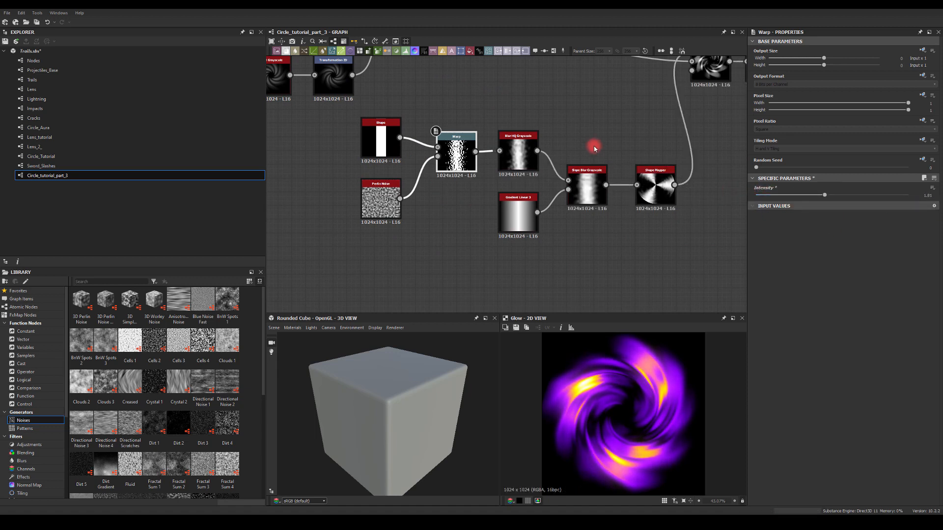
Try different pattern amount, radius and width values on the Shape Mapper node.
{"action": "middle_click_drag", "start_coordinate": [594, 143], "coordinate": [472, 163]}
{"action": "left_click", "coordinate": [542, 218]}
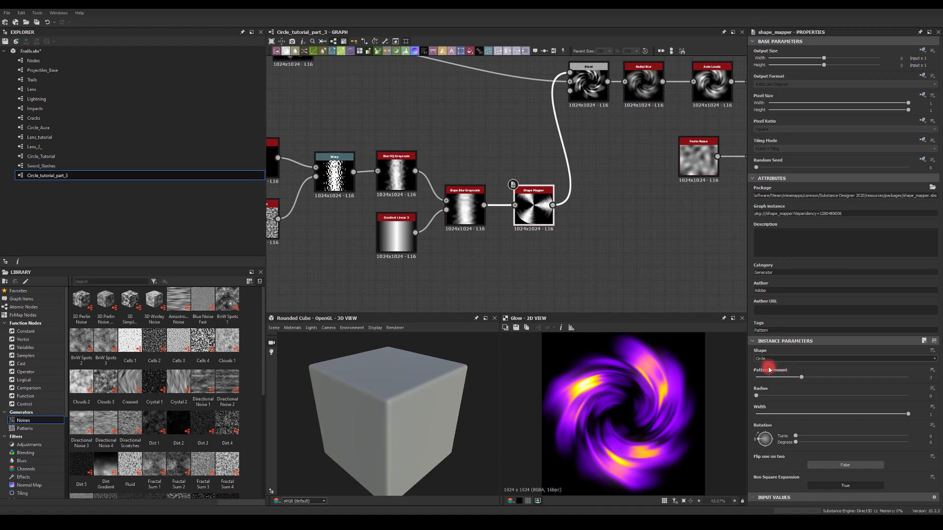
{"action": "left_click_drag", "start_coordinate": [801, 378], "coordinate": [739, 397]}
{"action": "left_click_drag", "start_coordinate": [886, 419], "coordinate": [911, 416]}
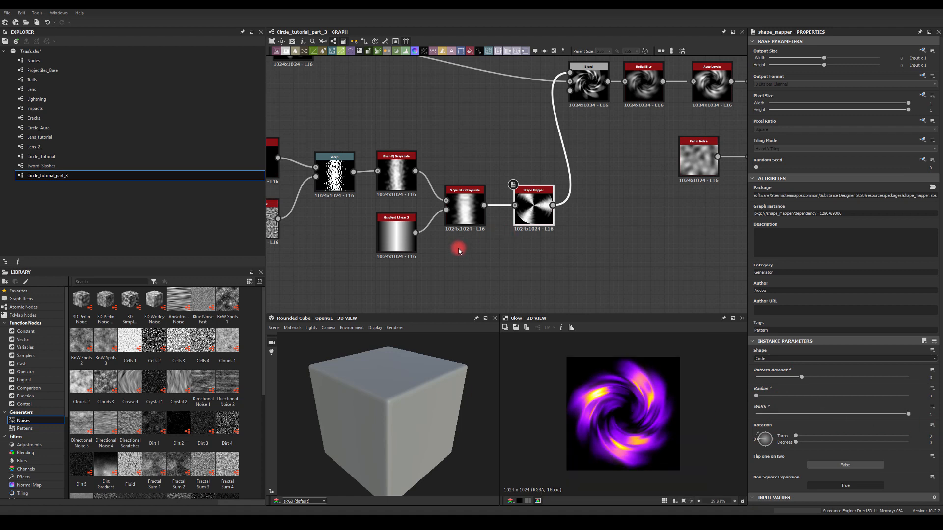
Try varying the disorder of the Perlin Noise node that feeds the Warp.
{"action": "middle_click_drag", "start_coordinate": [359, 246], "coordinate": [515, 233]}
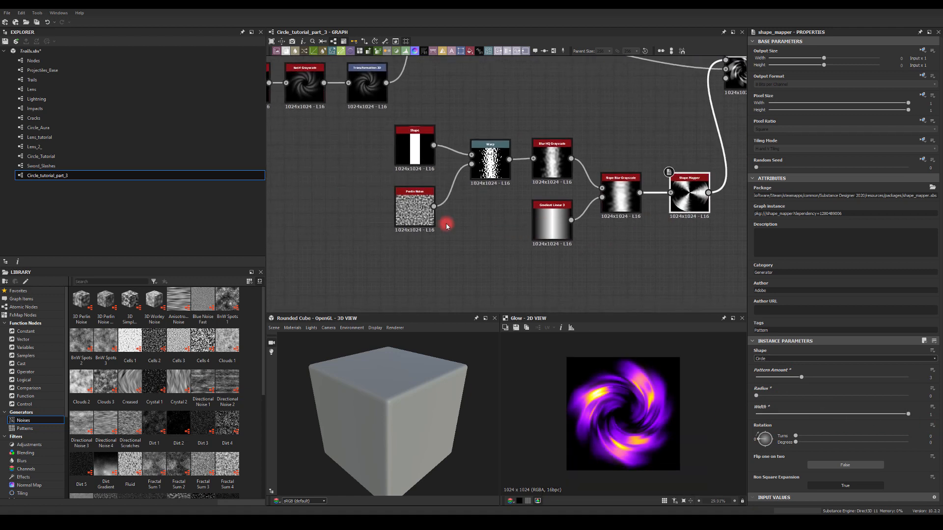
{"action": "left_click", "coordinate": [415, 206]}
{"action": "left_click_drag", "start_coordinate": [758, 380], "coordinate": [713, 387]}
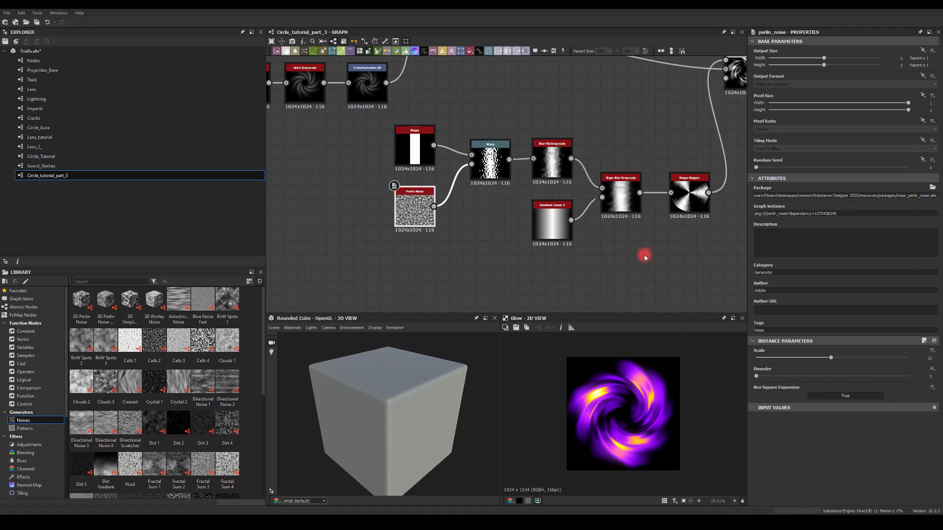
Insert an Auto Levels node between the Shape Mapper and the Blend, and preview the fiery variant's Glow output.
{"action": "middle_click_drag", "start_coordinate": [644, 255], "coordinate": [474, 237]}
{"action": "left_click", "coordinate": [513, 166]}
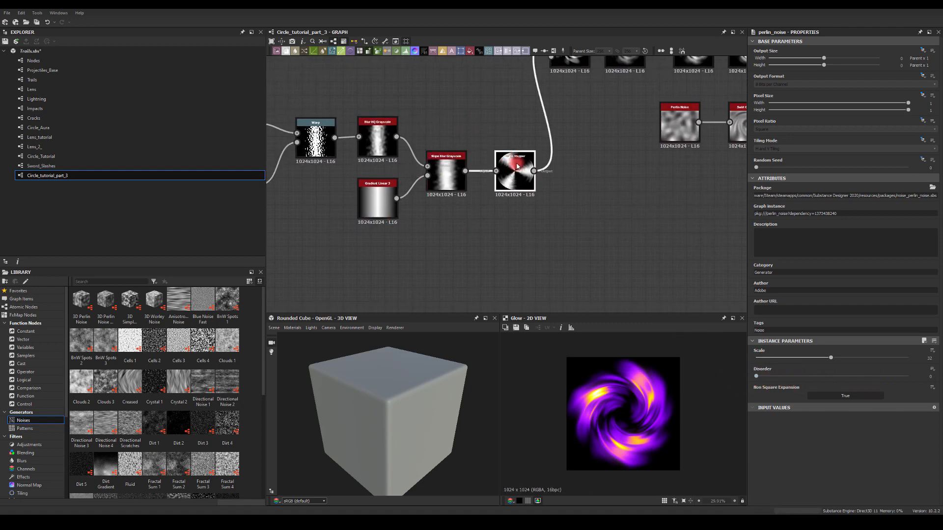
{"action": "middle_click_drag", "start_coordinate": [481, 75], "coordinate": [448, 170]}
{"action": "scroll", "coordinate": [480, 219], "scroll_direction": "down", "scroll_amount": 2}
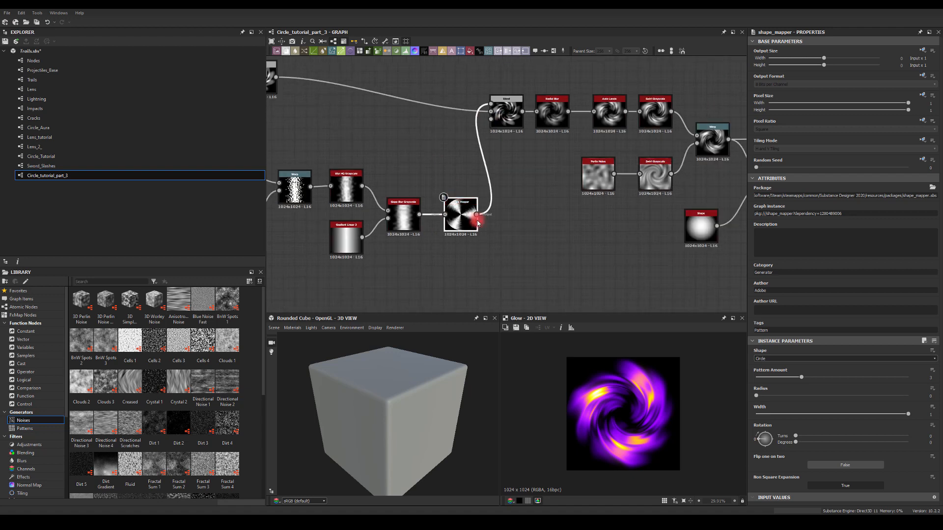
{"action": "left_click_drag", "start_coordinate": [476, 214], "coordinate": [490, 104]}
{"action": "type", "text": "au"}
{"action": "left_click", "coordinate": [541, 231]}
{"action": "scroll", "coordinate": [555, 225], "scroll_direction": "down", "scroll_amount": 3}
{"action": "middle_click_drag", "start_coordinate": [715, 226], "coordinate": [608, 180]}
{"action": "double_click", "coordinate": [549, 136]}
{"action": "double_click", "coordinate": [544, 106]}
Delete the Auto Levels node after the Shape Mapper and reconnect the Shape Mapper directly to the Blend.
{"action": "scroll", "coordinate": [505, 174], "scroll_direction": "up", "scroll_amount": 2}
{"action": "scroll", "coordinate": [504, 174], "scroll_direction": "up", "scroll_amount": 1}
{"action": "middle_click_drag", "start_coordinate": [502, 186], "coordinate": [628, 217]}
{"action": "scroll", "coordinate": [540, 206], "scroll_direction": "up", "scroll_amount": 3}
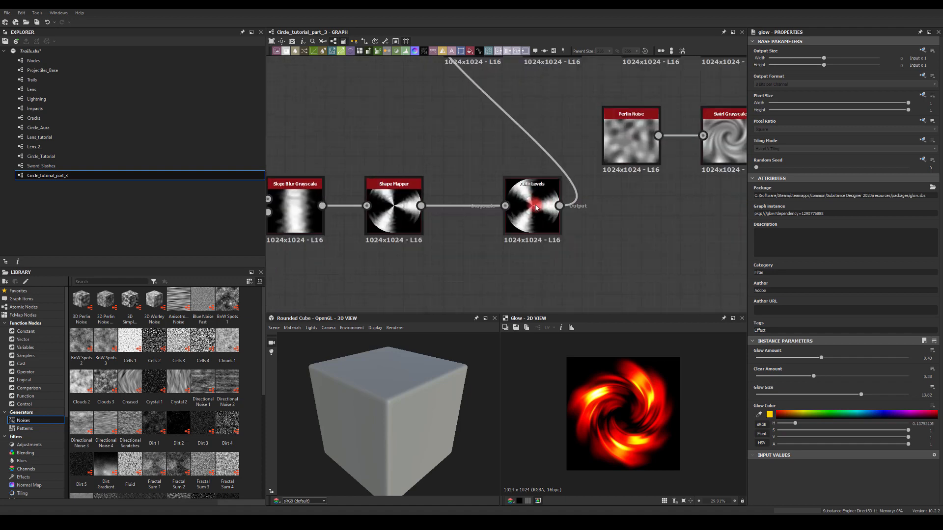
{"action": "left_click", "coordinate": [535, 204]}
{"action": "middle_click_drag", "start_coordinate": [418, 165], "coordinate": [424, 232]}
{"action": "key", "text": "Delete"}
{"action": "left_click_drag", "start_coordinate": [427, 272], "coordinate": [451, 82]}
Preview the blue and purple variants' Glow outputs in the 2D view.
{"action": "middle_click_drag", "start_coordinate": [636, 203], "coordinate": [475, 213]}
{"action": "scroll", "coordinate": [475, 213], "scroll_direction": "up", "scroll_amount": 1}
{"action": "scroll", "coordinate": [475, 213], "scroll_direction": "down", "scroll_amount": 4}
{"action": "middle_click_drag", "start_coordinate": [422, 183], "coordinate": [284, 151]}
{"action": "scroll", "coordinate": [284, 151], "scroll_direction": "down", "scroll_amount": 2}
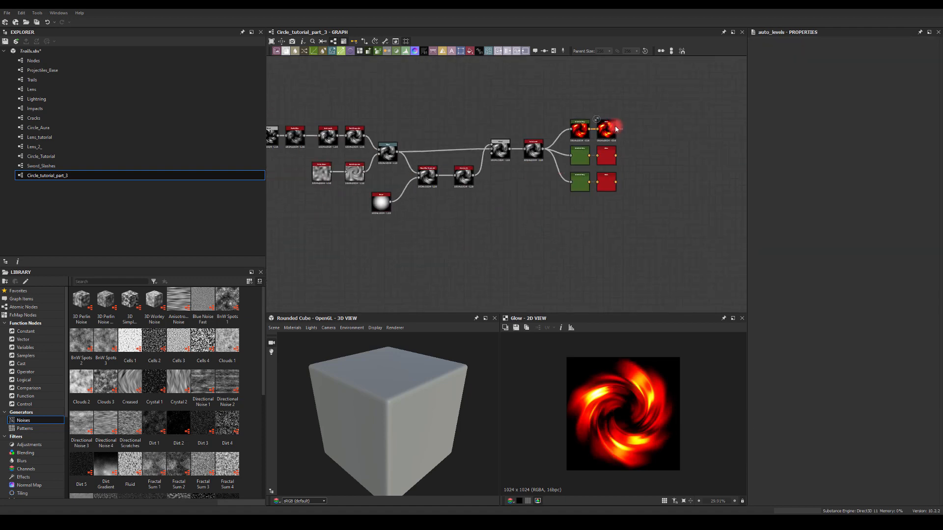
{"action": "left_click", "coordinate": [607, 151]}
{"action": "middle_click_drag", "start_coordinate": [478, 222], "coordinate": [558, 215]}
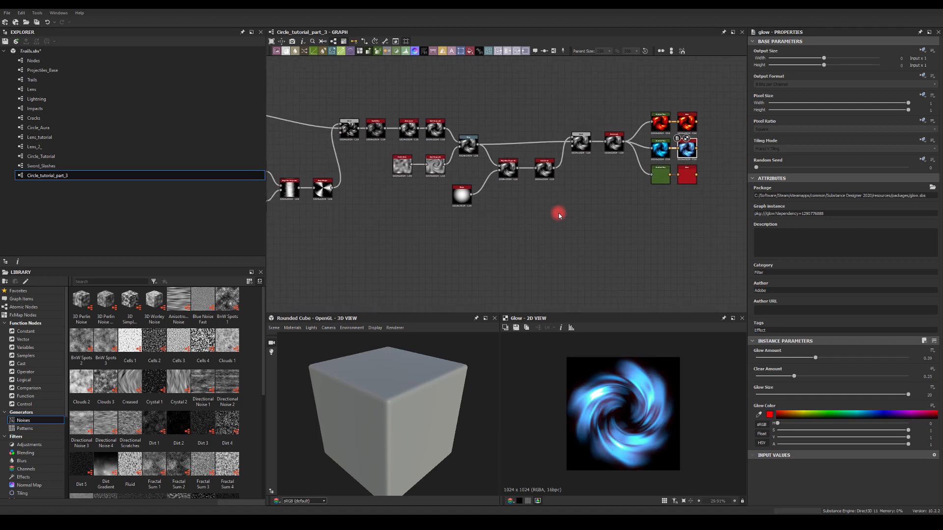
{"action": "double_click", "coordinate": [691, 172]}
Rotate the Shape Mapper pattern by 0.79 turns (284 degrees).
{"action": "middle_click_drag", "start_coordinate": [421, 227], "coordinate": [579, 216]}
{"action": "scroll", "coordinate": [548, 199], "scroll_direction": "up", "scroll_amount": 4}
{"action": "middle_click_drag", "start_coordinate": [448, 182], "coordinate": [520, 230]}
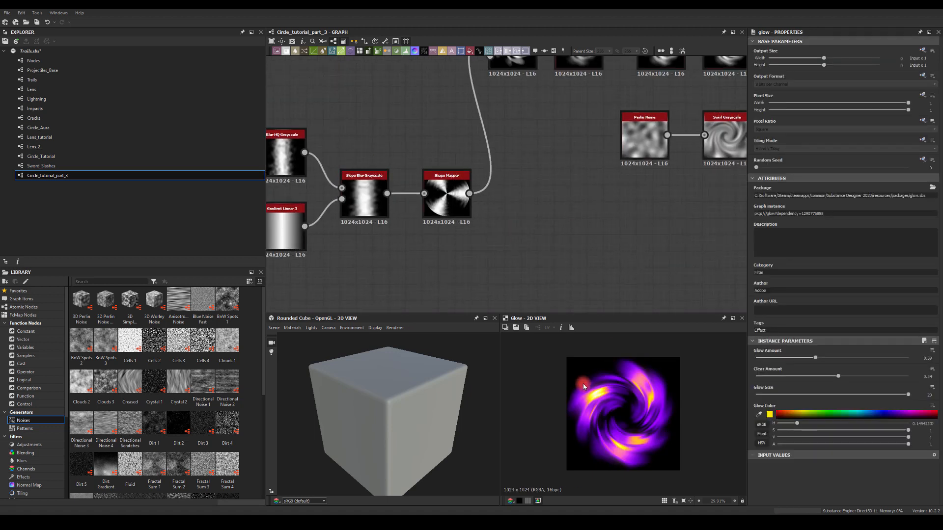
{"action": "scroll", "coordinate": [583, 387], "scroll_direction": "up", "scroll_amount": 2}
{"action": "left_click", "coordinate": [464, 219]}
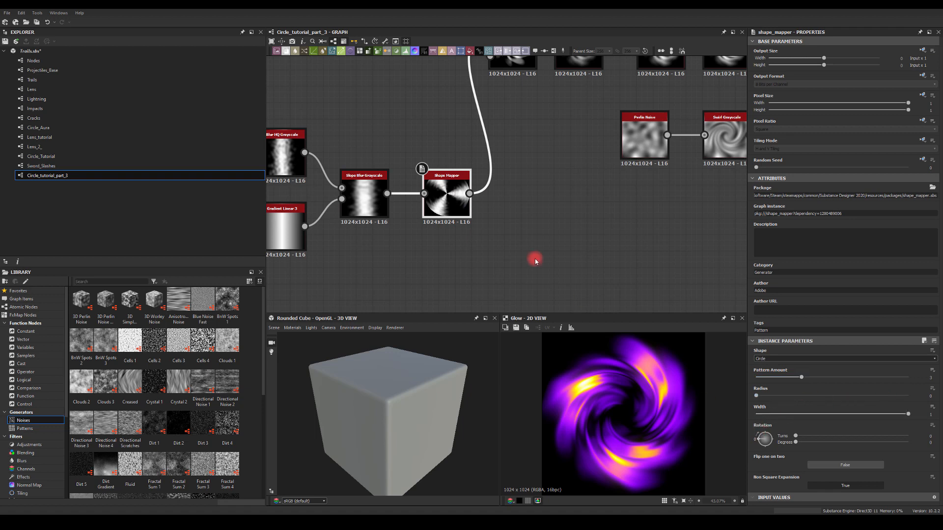
{"action": "left_click_drag", "start_coordinate": [796, 443], "coordinate": [885, 440]}
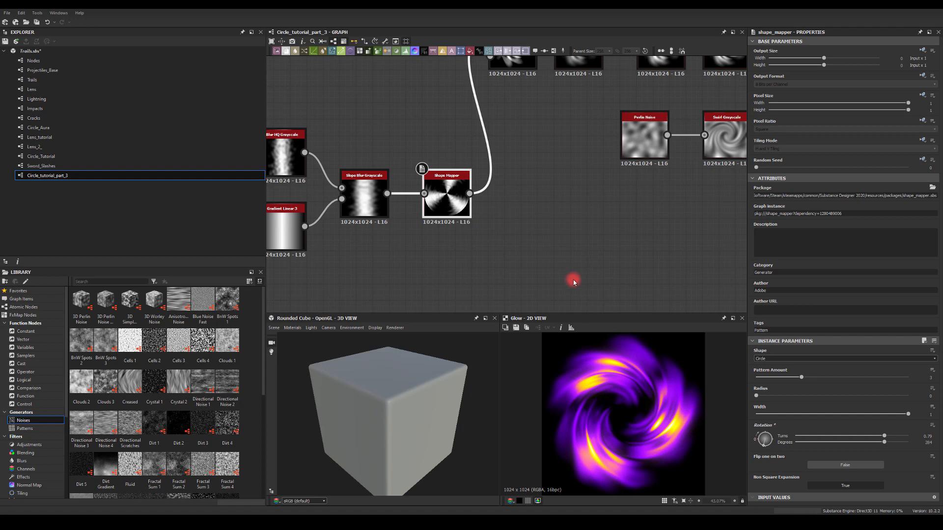
Compare the fiery and blue variants' Glow outputs in the 2D view.
{"action": "scroll", "coordinate": [649, 205], "scroll_direction": "down", "scroll_amount": 5}
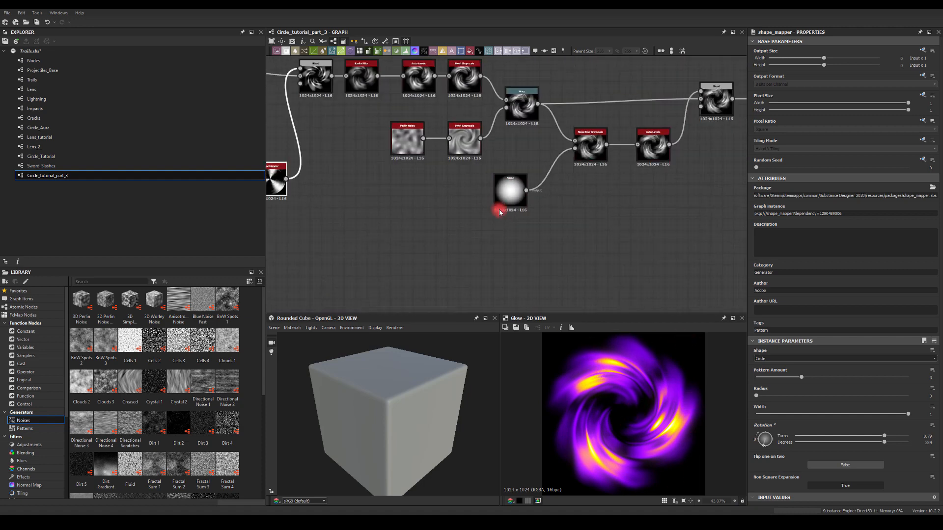
{"action": "left_click", "coordinate": [540, 146]}
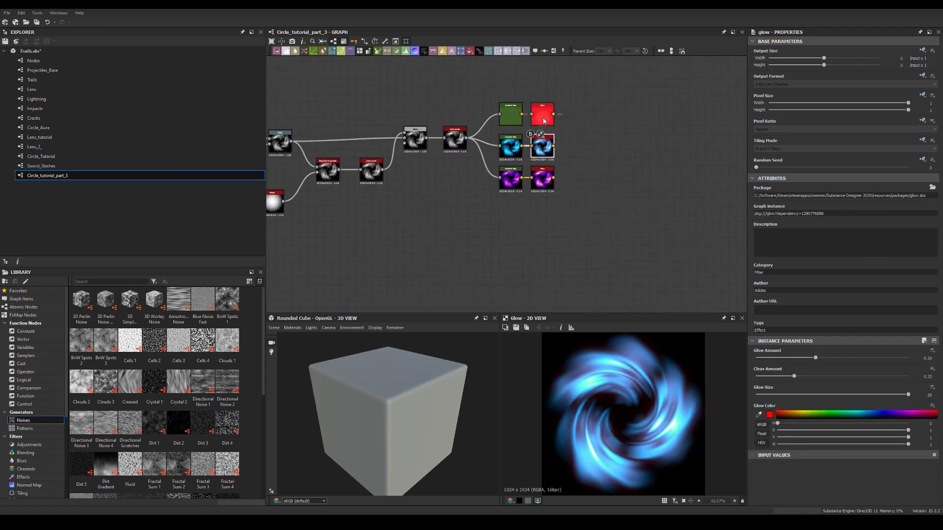
{"action": "double_click", "coordinate": [542, 114]}
{"action": "double_click", "coordinate": [553, 145]}
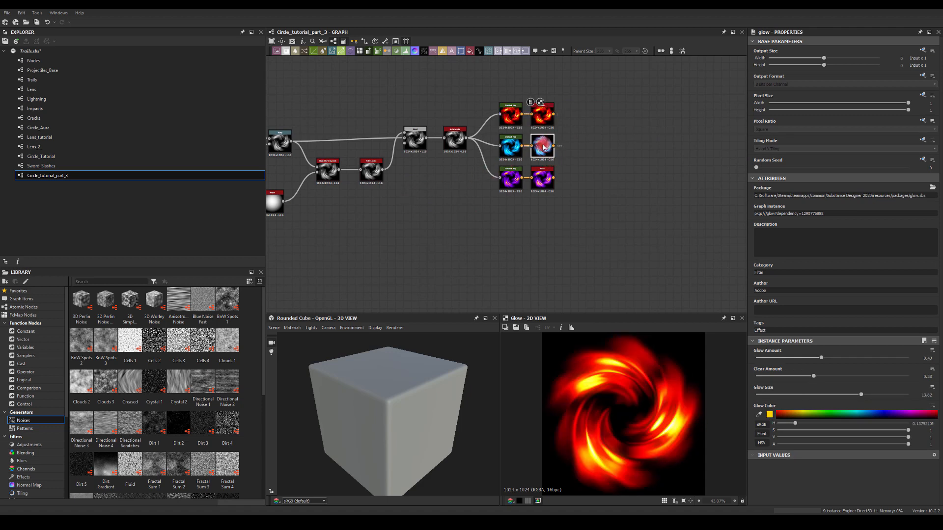
Try different pattern amounts on the Splatter Circular node at the start of the graph.
{"action": "middle_click_drag", "start_coordinate": [382, 234], "coordinate": [567, 226]}
{"action": "scroll", "coordinate": [361, 210], "scroll_direction": "down", "scroll_amount": 3}
{"action": "middle_click_drag", "start_coordinate": [355, 208], "coordinate": [651, 219]}
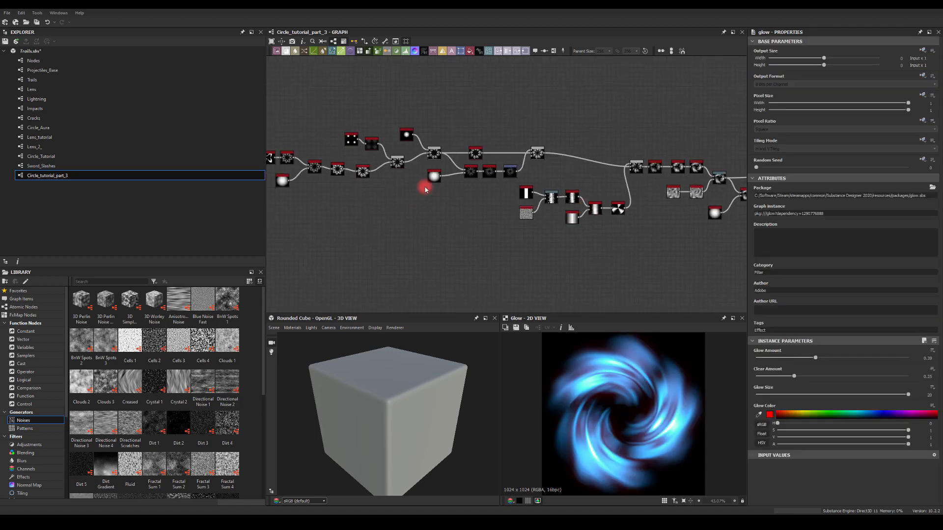
{"action": "mouse_move", "coordinate": [420, 187]}
{"action": "middle_mouse_down"}
{"action": "mouse_move", "coordinate": [621, 209]}
{"action": "mouse_move", "coordinate": [695, 204]}
{"action": "middle_mouse_up"}
{"action": "scroll", "coordinate": [515, 176], "scroll_direction": "up", "scroll_amount": 2}
{"action": "scroll", "coordinate": [514, 178], "scroll_direction": "up", "scroll_amount": 1}
{"action": "middle_click_drag", "start_coordinate": [644, 148], "coordinate": [387, 115]}
{"action": "scroll", "coordinate": [486, 135], "scroll_direction": "up", "scroll_amount": 4}
{"action": "left_click", "coordinate": [458, 163]}
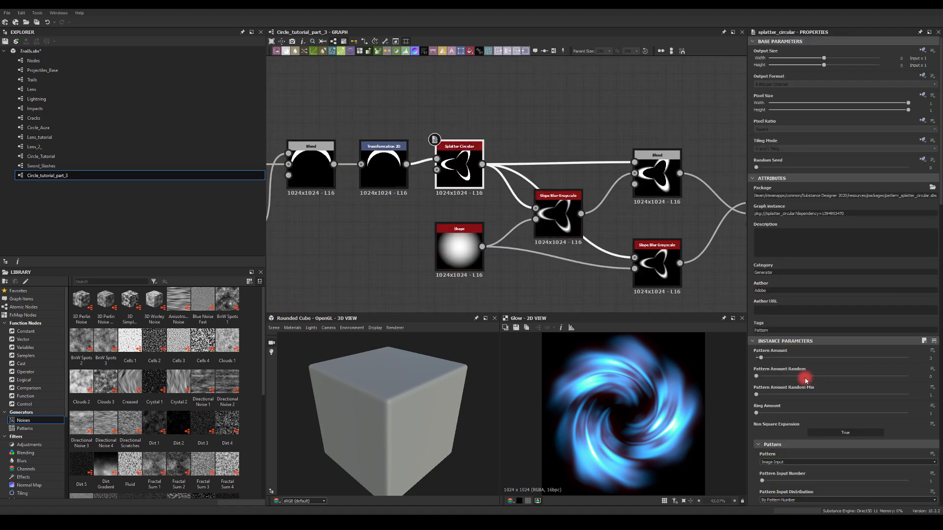
{"action": "mouse_move", "coordinate": [760, 360]}
{"action": "left_mouse_down"}
{"action": "mouse_move", "coordinate": [784, 362]}
{"action": "mouse_move", "coordinate": [762, 358]}
{"action": "left_mouse_up"}
Try different radius, angle random and spread values on the Splatter Circular node and undo the last change.
{"action": "scroll", "coordinate": [787, 419], "scroll_direction": "down", "scroll_amount": 5}
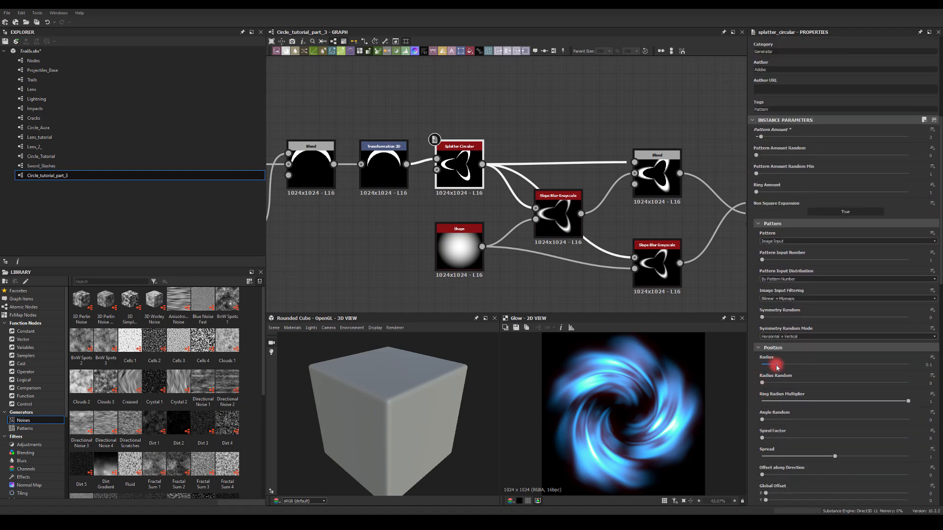
{"action": "left_click_drag", "start_coordinate": [777, 366], "coordinate": [740, 382]}
{"action": "left_click_drag", "start_coordinate": [762, 420], "coordinate": [715, 402]}
{"action": "scroll", "coordinate": [777, 416], "scroll_direction": "down", "scroll_amount": 3}
{"action": "left_click_drag", "start_coordinate": [835, 392], "coordinate": [920, 386]}
{"action": "key", "text": "ctrl+z"}
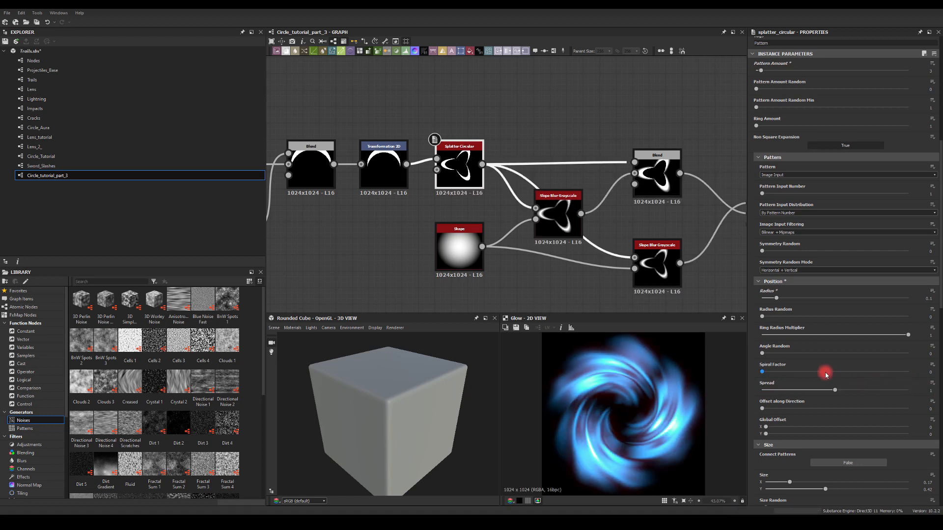
Set the Splatter Circular pattern size to X 0.16 and Y 0.41.
{"action": "scroll", "coordinate": [824, 373], "scroll_direction": "down", "scroll_amount": 3}
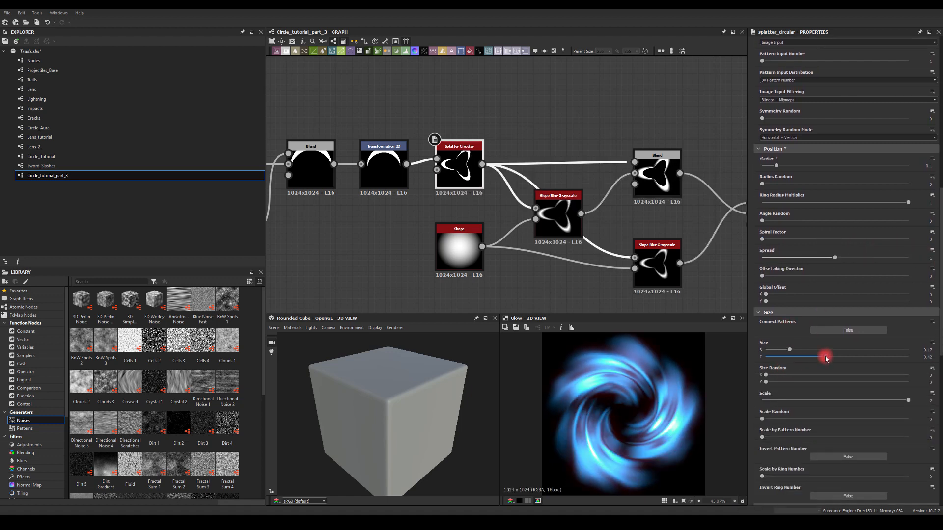
{"action": "left_click_drag", "start_coordinate": [826, 359], "coordinate": [790, 352]}
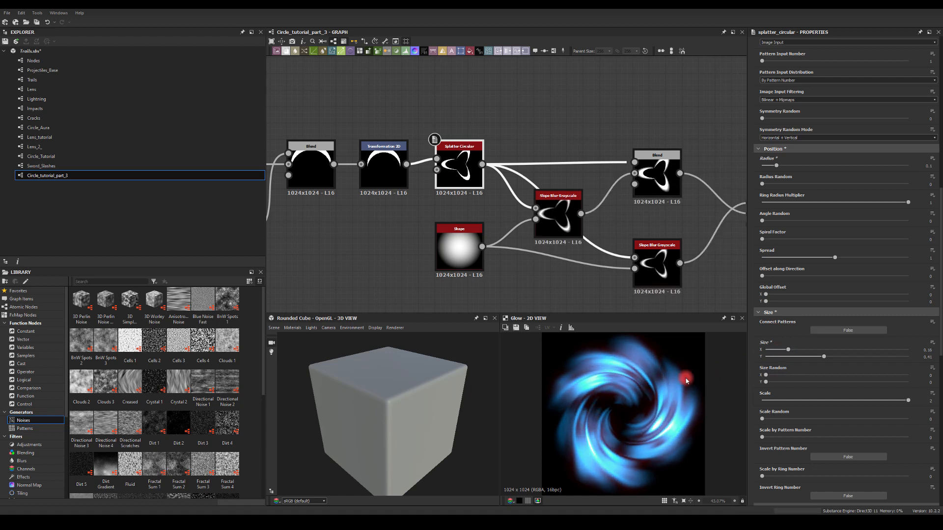
Raise the opacity of the Subtract Blend that combines the blurred four-dot shape with Swirl Grayscale to 1.
{"action": "middle_click_drag", "start_coordinate": [500, 215], "coordinate": [401, 204]}
{"action": "scroll", "coordinate": [401, 202], "scroll_direction": "down", "scroll_amount": 4}
{"action": "middle_click_drag", "start_coordinate": [592, 166], "coordinate": [425, 123]}
{"action": "middle_click_drag", "start_coordinate": [536, 149], "coordinate": [462, 163]}
{"action": "scroll", "coordinate": [464, 163], "scroll_direction": "up", "scroll_amount": 1}
{"action": "middle_click_drag", "start_coordinate": [576, 181], "coordinate": [512, 170]}
{"action": "scroll", "coordinate": [513, 181], "scroll_direction": "up", "scroll_amount": 4}
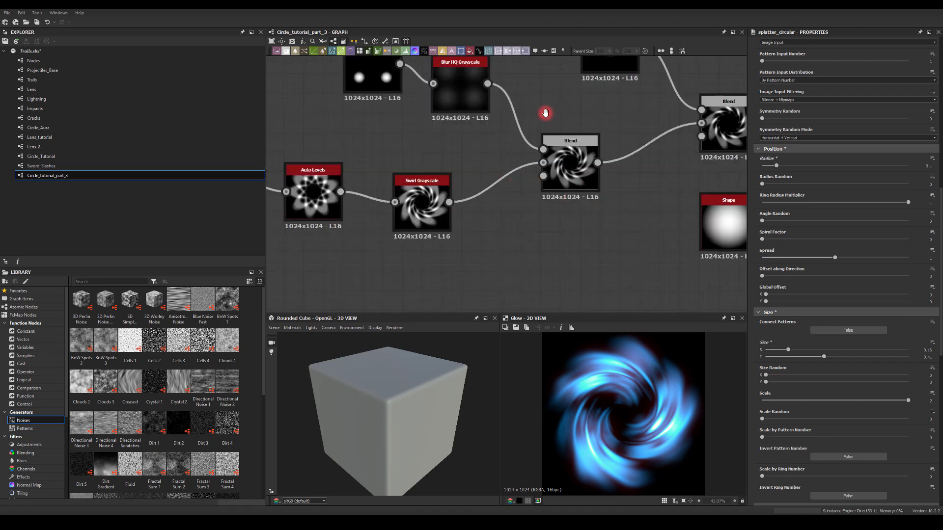
{"action": "scroll", "coordinate": [461, 171], "scroll_direction": "down", "scroll_amount": 2}
{"action": "middle_click_drag", "start_coordinate": [546, 113], "coordinate": [462, 153]}
{"action": "middle_click_drag", "start_coordinate": [495, 238], "coordinate": [327, 201]}
{"action": "middle_click_drag", "start_coordinate": [430, 209], "coordinate": [537, 234]}
{"action": "middle_click_drag", "start_coordinate": [374, 221], "coordinate": [545, 242]}
{"action": "scroll", "coordinate": [563, 214], "scroll_direction": "up", "scroll_amount": 2}
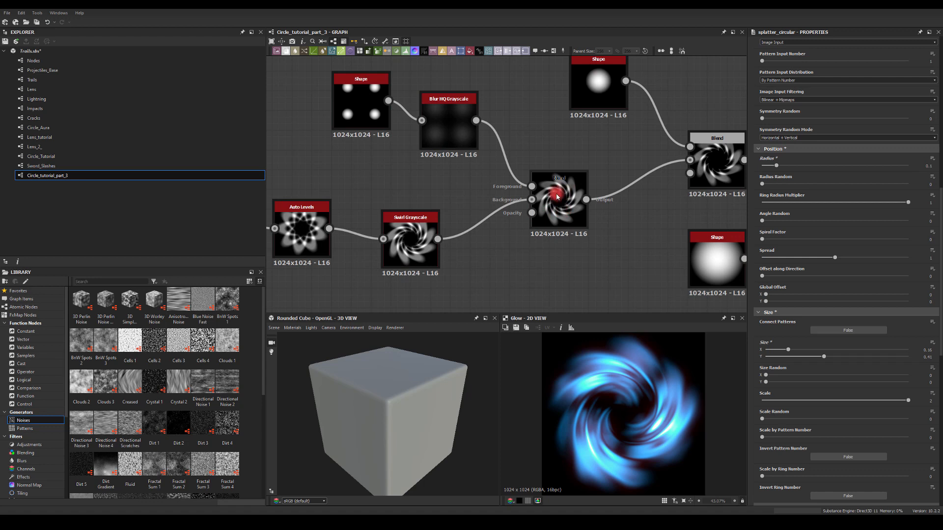
{"action": "left_click", "coordinate": [564, 202]}
{"action": "left_click_drag", "start_coordinate": [877, 195], "coordinate": [942, 202]}
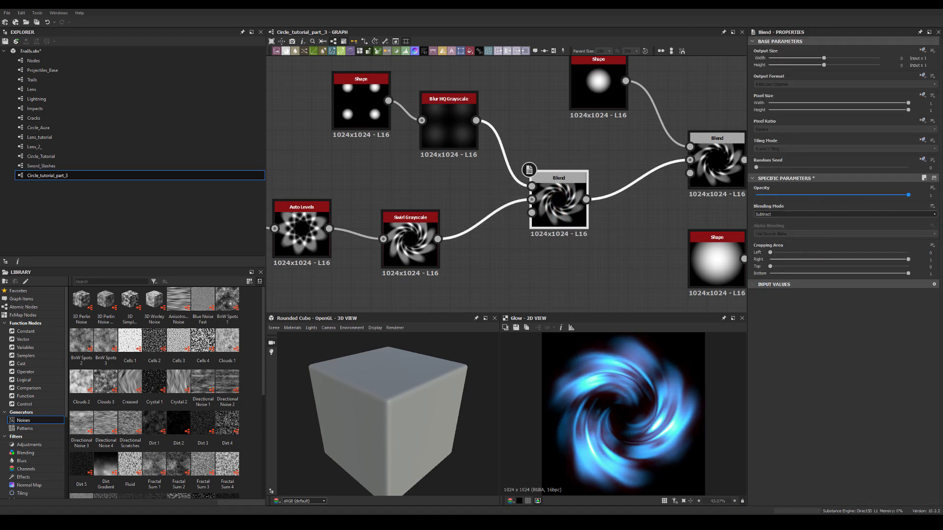
Lower the intensity of the Blur HQ Grayscale node after the four-dot Shape to about 31.
{"action": "left_click", "coordinate": [449, 127]}
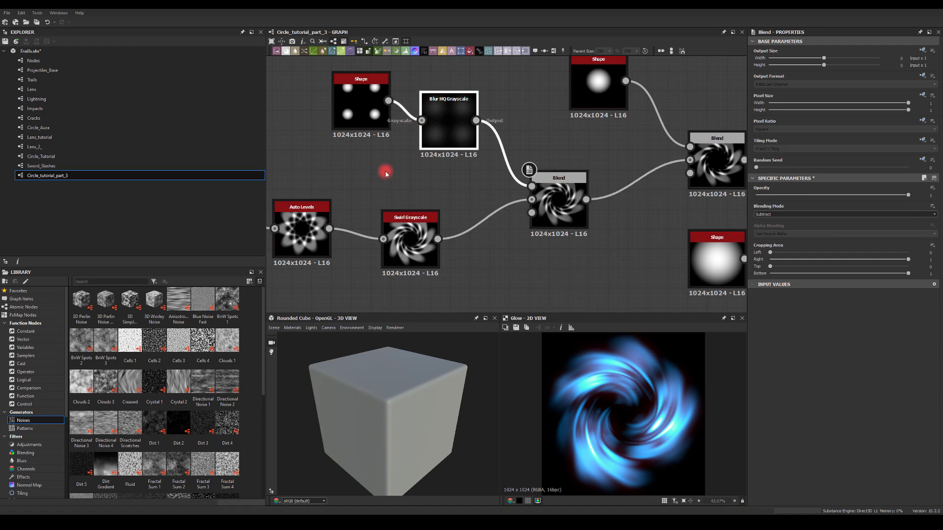
{"action": "middle_click_drag", "start_coordinate": [385, 172], "coordinate": [465, 200]}
{"action": "left_click_drag", "start_coordinate": [832, 357], "coordinate": [804, 360]}
Move the four-dot Shape and Blur HQ Grayscale nodes aside and insert a Levels node between the blur and the Blend.
{"action": "left_click_drag", "start_coordinate": [554, 224], "coordinate": [401, 122]}
{"action": "left_click_drag", "start_coordinate": [464, 135], "coordinate": [336, 96]}
{"action": "left_click", "coordinate": [429, 108]}
{"action": "left_click_drag", "start_coordinate": [429, 108], "coordinate": [512, 118]}
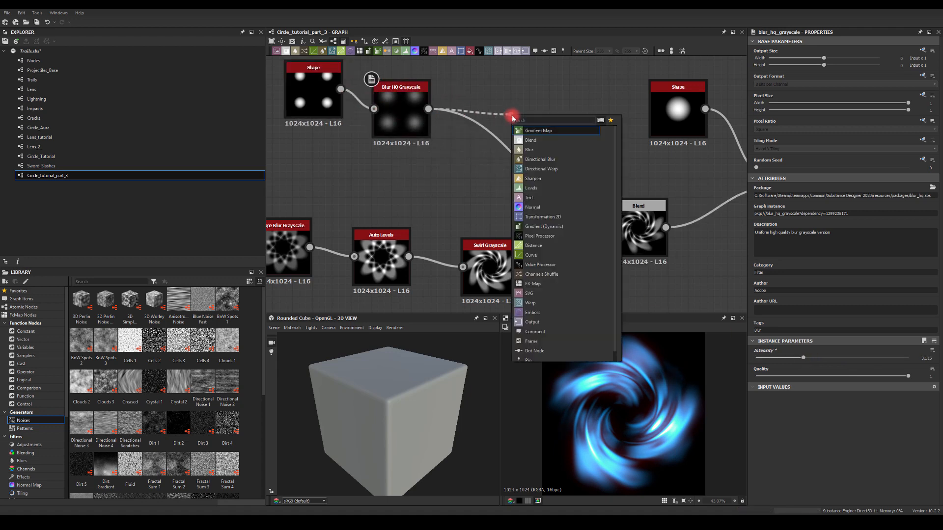
{"action": "type", "text": "levels"}
{"action": "left_click", "coordinate": [532, 127]}
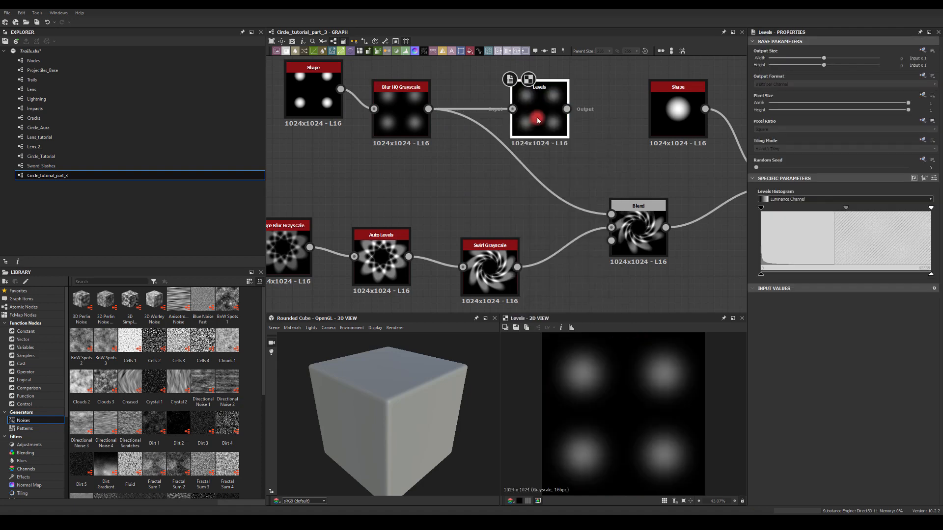
{"action": "left_click_drag", "start_coordinate": [567, 109], "coordinate": [612, 214]}
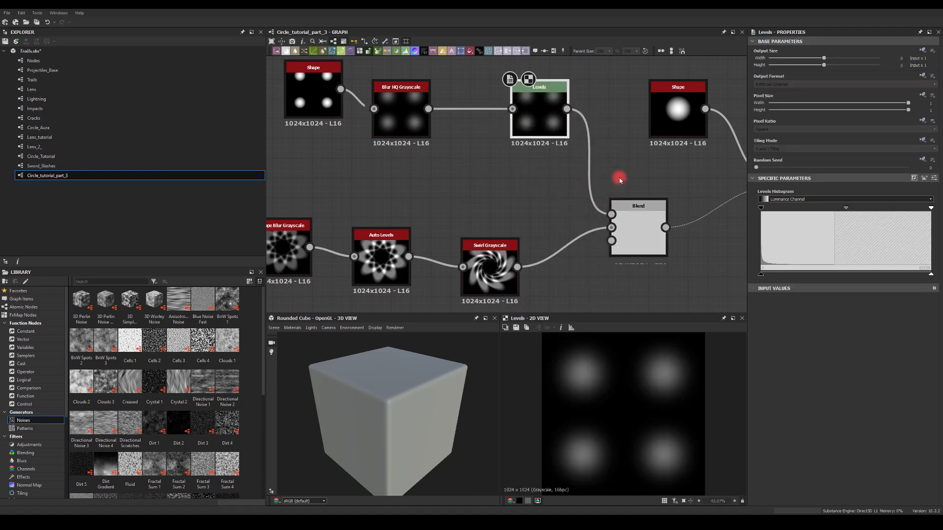
Show the blue variant's Glow output in the 2D view.
{"action": "middle_click_drag", "start_coordinate": [608, 153], "coordinate": [340, 152]}
{"action": "scroll", "coordinate": [340, 151], "scroll_direction": "down", "scroll_amount": 4}
{"action": "middle_click_drag", "start_coordinate": [520, 186], "coordinate": [484, 175]}
{"action": "scroll", "coordinate": [484, 176], "scroll_direction": "down", "scroll_amount": 3}
{"action": "middle_click_drag", "start_coordinate": [375, 113], "coordinate": [176, 77]}
{"action": "middle_click_drag", "start_coordinate": [631, 170], "coordinate": [473, 170]}
{"action": "double_click", "coordinate": [603, 163]}
Try different midtone positions on the Levels node between Blur HQ Grayscale and the Blend.
{"action": "middle_click_drag", "start_coordinate": [382, 115], "coordinate": [790, 149]}
{"action": "scroll", "coordinate": [488, 170], "scroll_direction": "up", "scroll_amount": 3}
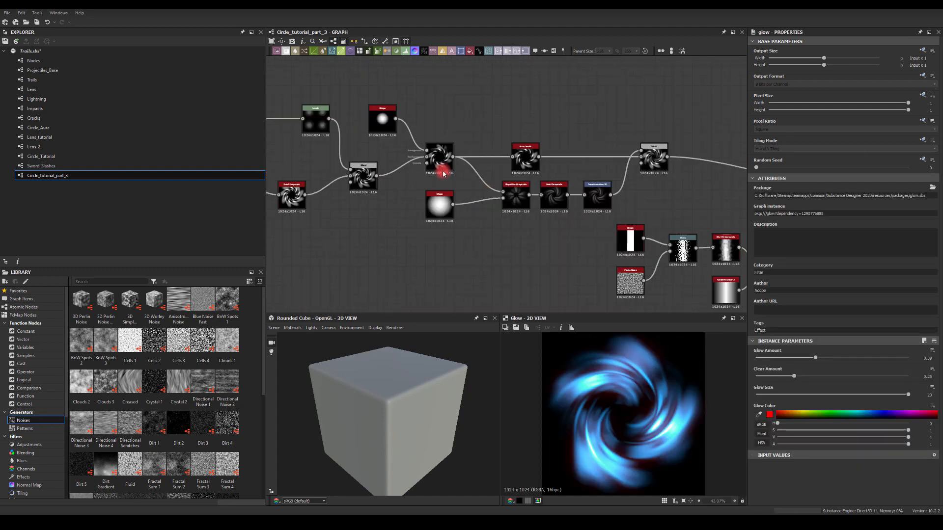
{"action": "middle_click_drag", "start_coordinate": [326, 145], "coordinate": [540, 184]}
{"action": "scroll", "coordinate": [540, 184], "scroll_direction": "up", "scroll_amount": 3}
{"action": "left_click", "coordinate": [516, 147]}
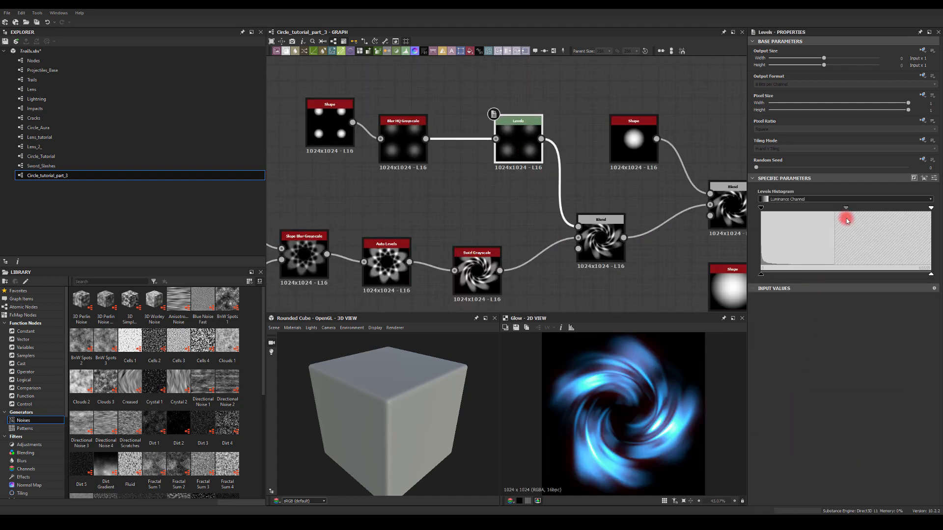
{"action": "mouse_move", "coordinate": [846, 208]}
{"action": "left_mouse_down"}
{"action": "mouse_move", "coordinate": [820, 204]}
{"action": "mouse_move", "coordinate": [857, 206]}
{"action": "mouse_move", "coordinate": [847, 210]}
{"action": "left_mouse_up"}
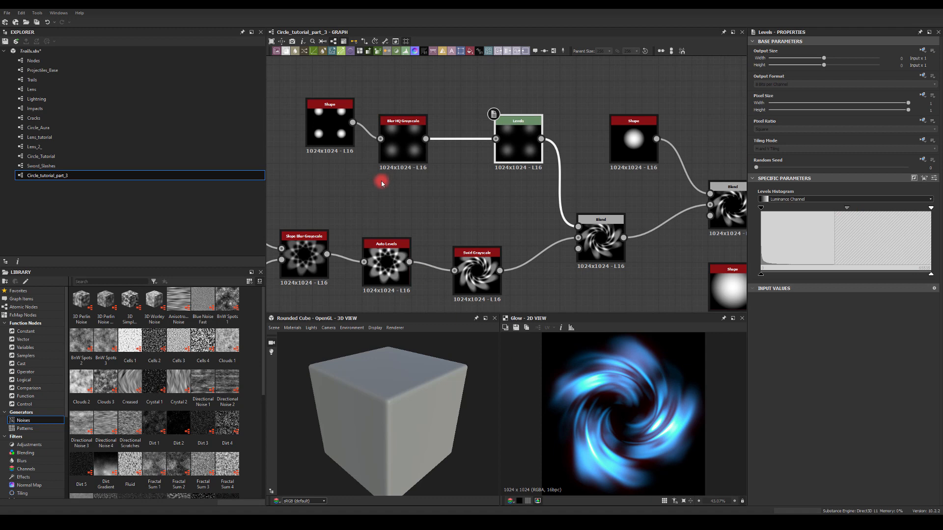
Move the Blur HQ Grayscale and Levels nodes into a compact row beside the four-dot Shape.
{"action": "middle_click_drag", "start_coordinate": [385, 184], "coordinate": [441, 216]}
{"action": "mouse_move", "coordinate": [459, 167]}
{"action": "left_mouse_down"}
{"action": "mouse_move", "coordinate": [456, 157]}
{"action": "mouse_move", "coordinate": [473, 158]}
{"action": "left_mouse_up"}
{"action": "left_click_drag", "start_coordinate": [572, 172], "coordinate": [529, 156]}
Duplicate the single-dot Paraboloid Shape and route it through a new Splatter Circular's Pattern Input 1 into Blur HQ Grayscale.
{"action": "left_click", "coordinate": [684, 177]}
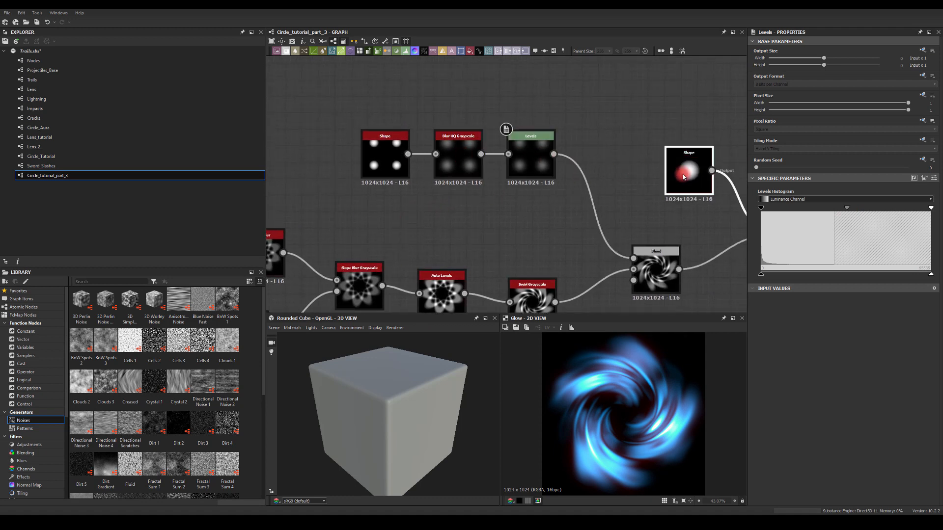
{"action": "key", "text": "ctrl+c"}
{"action": "key", "text": "ctrl+v"}
{"action": "left_click_drag", "start_coordinate": [493, 188], "coordinate": [462, 221]}
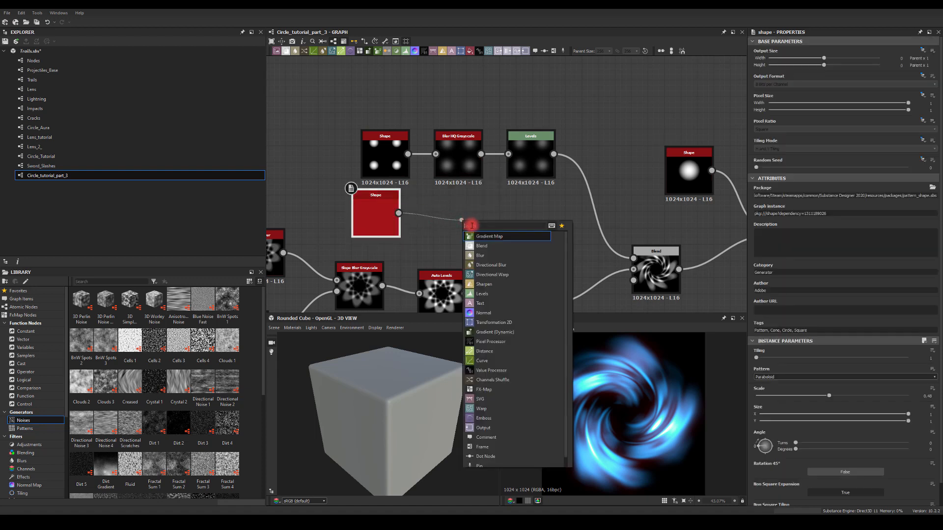
{"action": "type", "text": "spl"}
{"action": "left_click", "coordinate": [480, 237]}
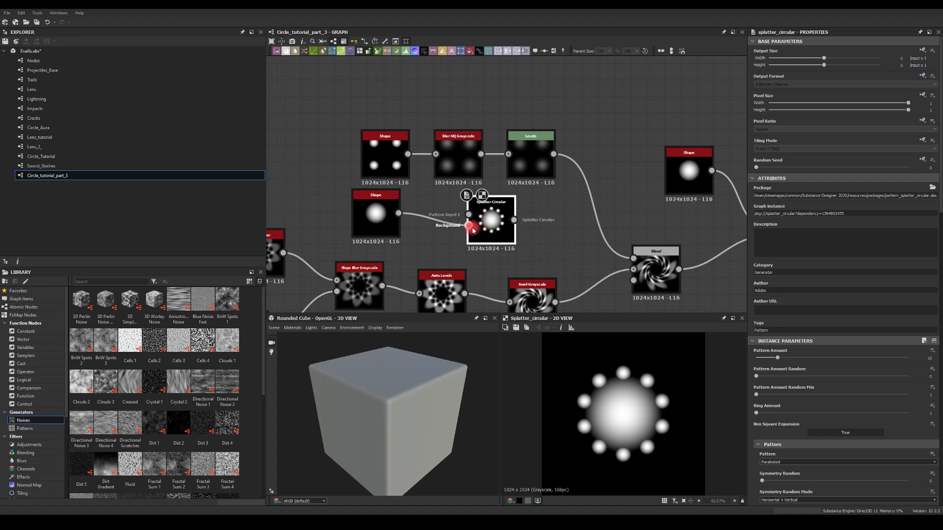
{"action": "left_click_drag", "start_coordinate": [473, 231], "coordinate": [436, 155]}
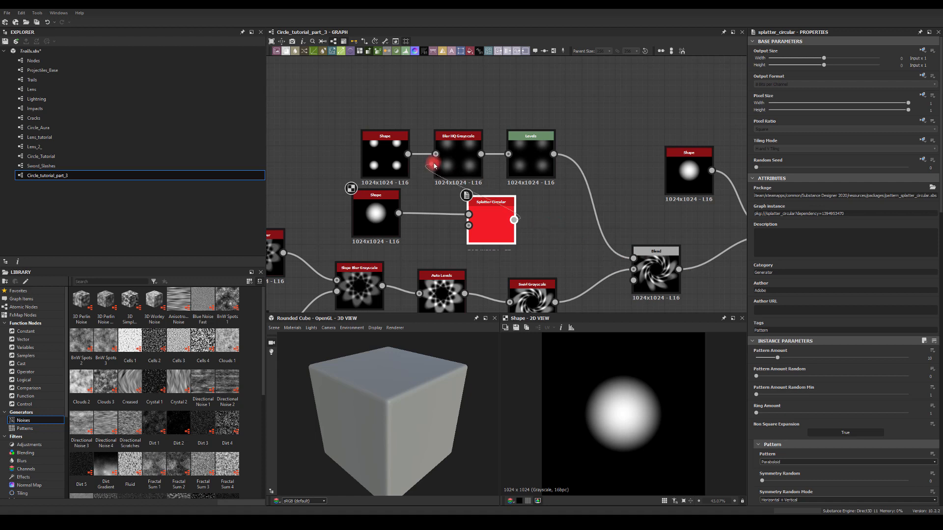
Preview the Splatter Circular node in the 2D view and set its Pattern Amount to 3.
{"action": "double_click", "coordinate": [500, 224]}
{"action": "left_click", "coordinate": [690, 347]}
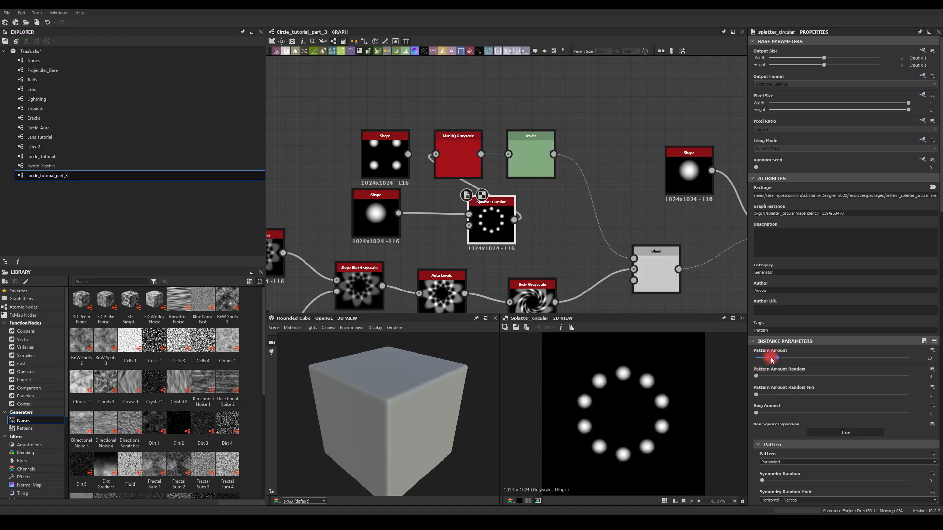
{"action": "left_click_drag", "start_coordinate": [772, 360], "coordinate": [761, 359]}
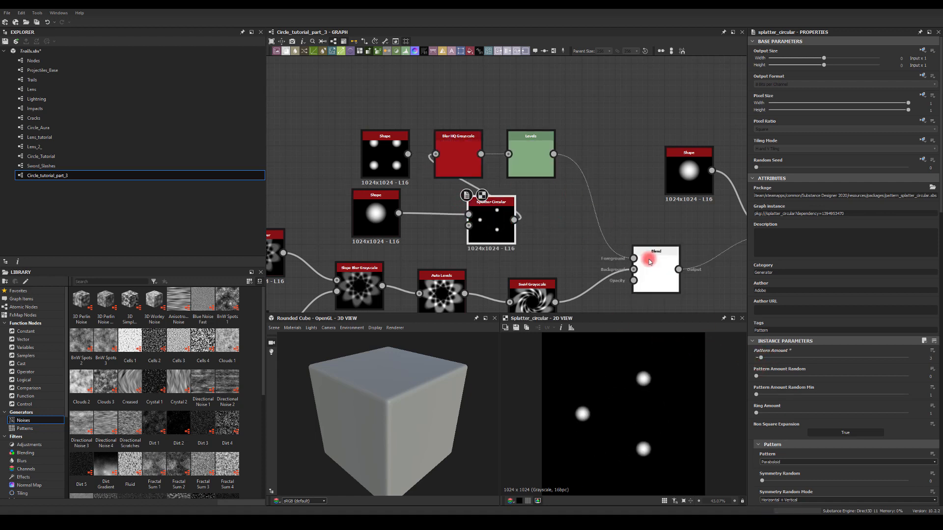
Show the blue variant's Glow output in the 2D view.
{"action": "scroll", "coordinate": [545, 172], "scroll_direction": "down", "scroll_amount": 3}
{"action": "middle_click_drag", "start_coordinate": [710, 211], "coordinate": [573, 185]}
{"action": "scroll", "coordinate": [573, 185], "scroll_direction": "down", "scroll_amount": 3}
{"action": "middle_click_drag", "start_coordinate": [537, 152], "coordinate": [414, 136]}
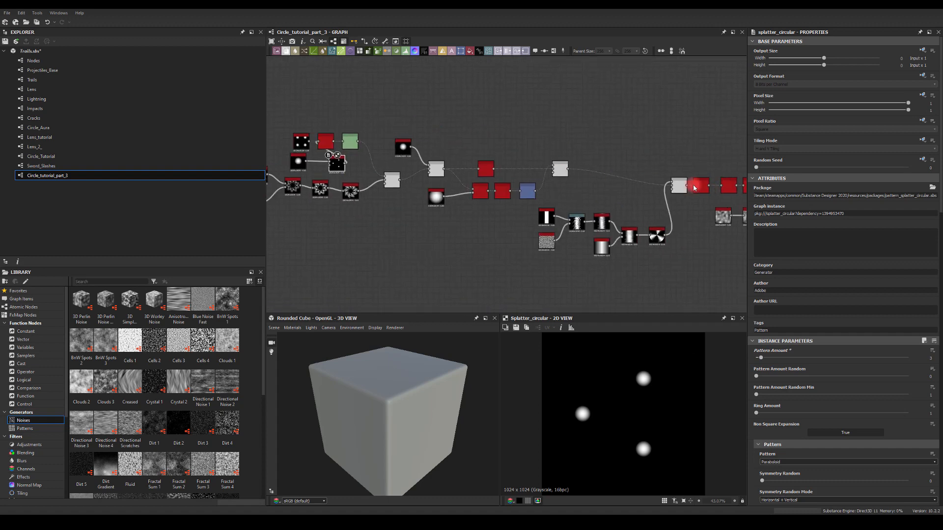
{"action": "middle_click_drag", "start_coordinate": [693, 185], "coordinate": [487, 167]}
{"action": "middle_click_drag", "start_coordinate": [681, 213], "coordinate": [514, 207]}
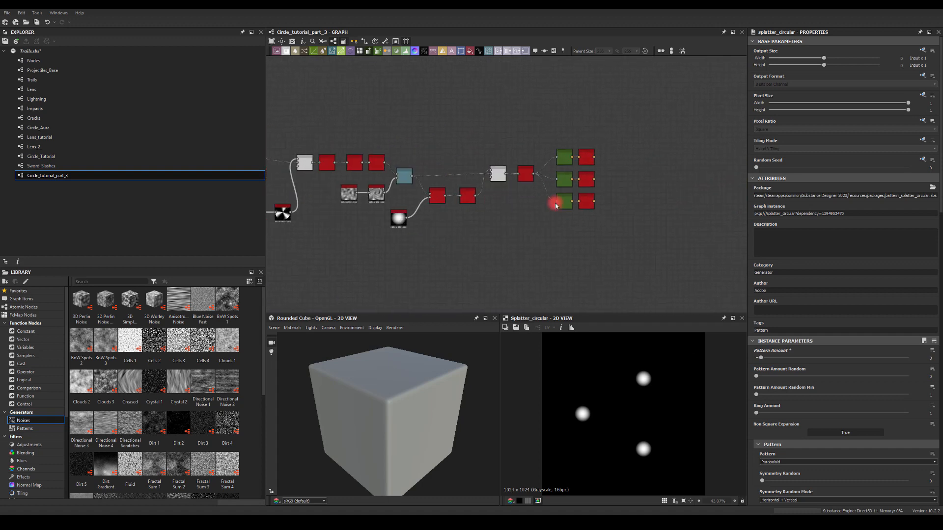
{"action": "double_click", "coordinate": [587, 183]}
Return to the Splatter Circular node and bring up its Pattern, Position and Size parameters.
{"action": "middle_click_drag", "start_coordinate": [607, 152], "coordinate": [709, 156]}
{"action": "middle_click_drag", "start_coordinate": [422, 164], "coordinate": [623, 175]}
{"action": "scroll", "coordinate": [324, 175], "scroll_direction": "up", "scroll_amount": 3}
{"action": "middle_click_drag", "start_coordinate": [324, 175], "coordinate": [604, 207]}
{"action": "scroll", "coordinate": [493, 195], "scroll_direction": "up", "scroll_amount": 3}
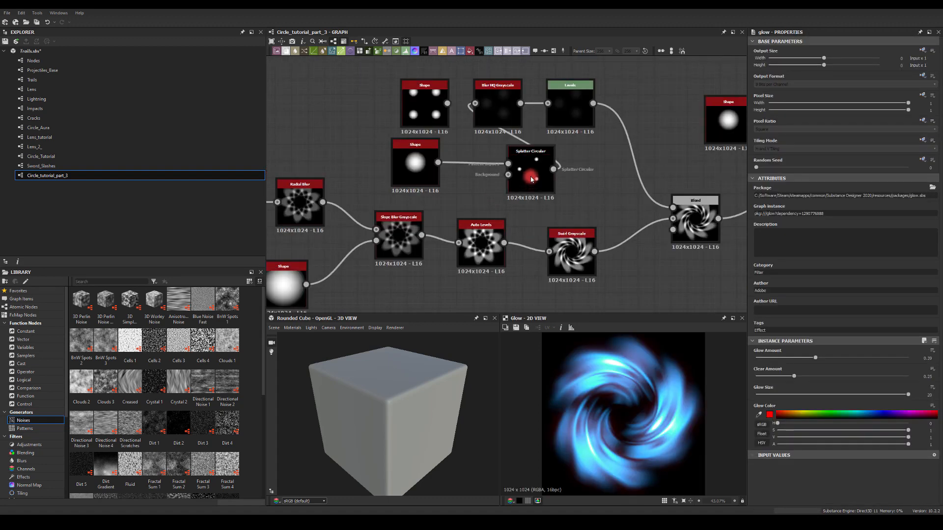
{"action": "left_click", "coordinate": [532, 180]}
{"action": "scroll", "coordinate": [783, 378], "scroll_direction": "down", "scroll_amount": 6}
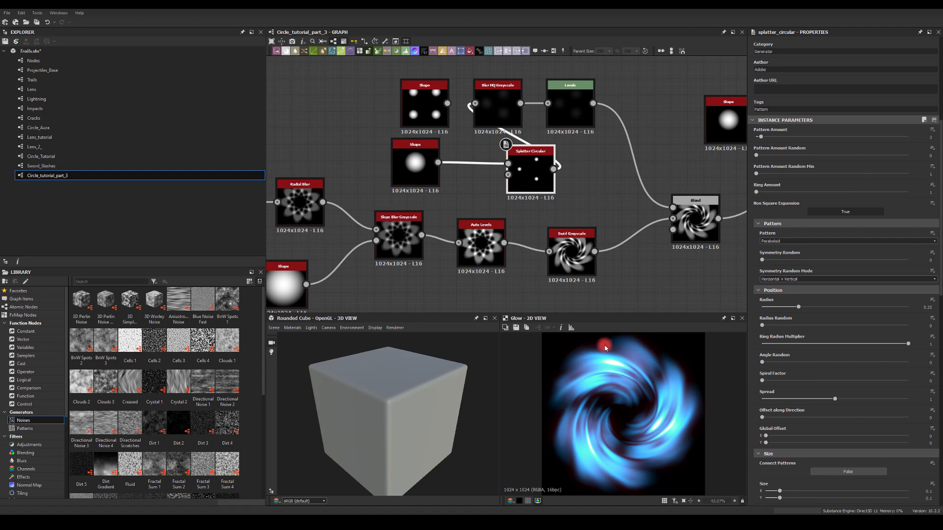
Review the node chain before and after the Splatter Circular branch.
{"action": "middle_click_drag", "start_coordinate": [313, 139], "coordinate": [643, 112]}
{"action": "middle_click_drag", "start_coordinate": [358, 127], "coordinate": [687, 104]}
{"action": "scroll", "coordinate": [639, 117], "scroll_direction": "down", "scroll_amount": 4}
{"action": "middle_click_drag", "start_coordinate": [442, 110], "coordinate": [553, 133]}
{"action": "middle_click_drag", "start_coordinate": [438, 137], "coordinate": [352, 137]}
{"action": "middle_click_drag", "start_coordinate": [677, 132], "coordinate": [358, 138]}
{"action": "middle_click_drag", "start_coordinate": [571, 149], "coordinate": [462, 158]}
{"action": "scroll", "coordinate": [506, 161], "scroll_direction": "up", "scroll_amount": 3}
{"action": "middle_click_drag", "start_coordinate": [562, 178], "coordinate": [663, 177]}
{"action": "scroll", "coordinate": [644, 273], "scroll_direction": "up", "scroll_amount": 2}
{"action": "scroll", "coordinate": [769, 350], "scroll_direction": "down", "scroll_amount": 3}
Set the Splatter Circular's Size X and Y to 0.3 and its Scale to about 0.92.
{"action": "scroll", "coordinate": [781, 361], "scroll_direction": "down", "scroll_amount": 4}
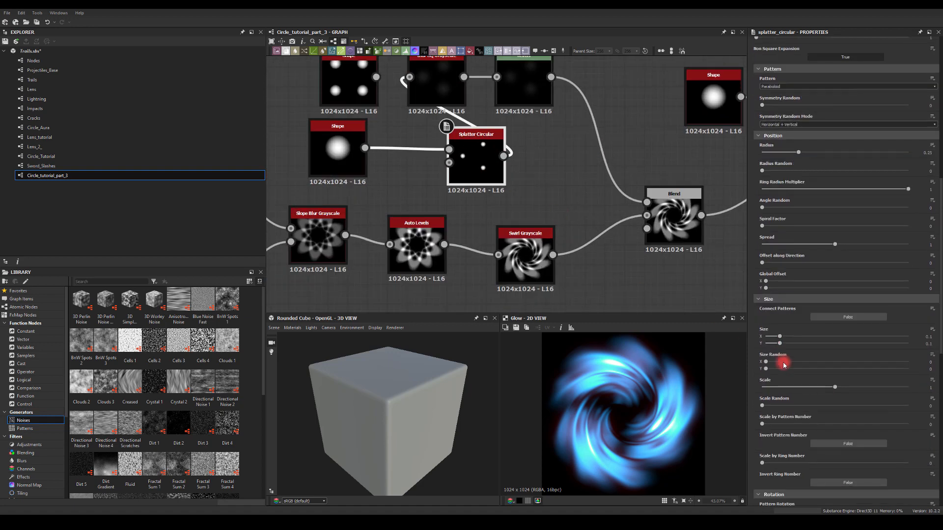
{"action": "left_click_drag", "start_coordinate": [834, 391], "coordinate": [933, 388]}
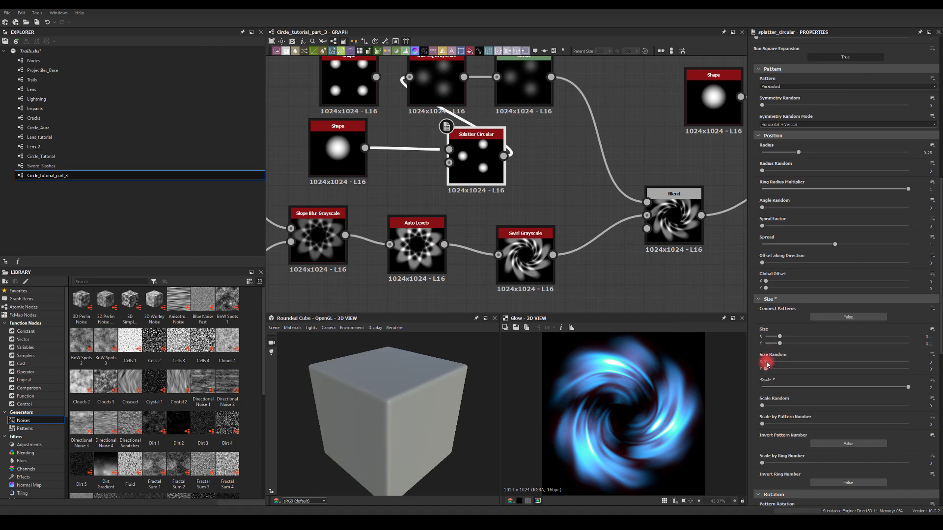
{"action": "left_click_drag", "start_coordinate": [781, 340], "coordinate": [801, 335]}
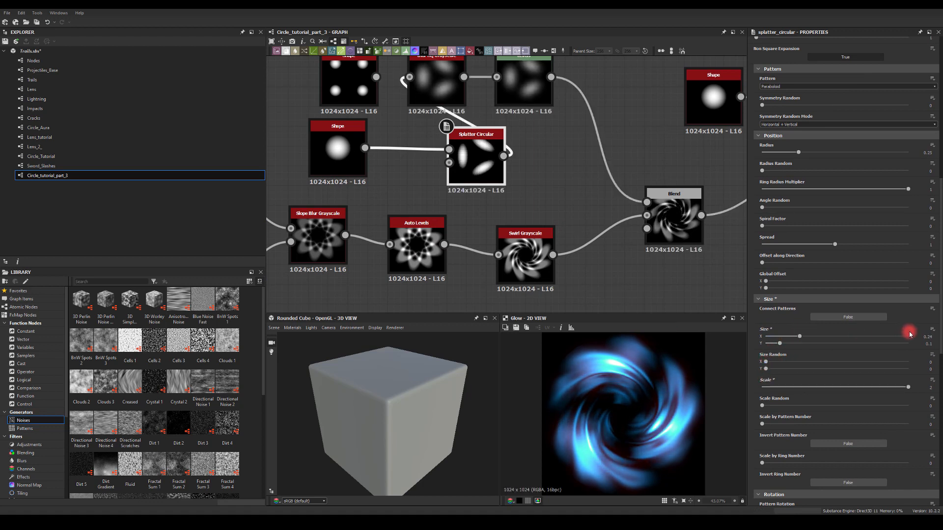
{"action": "type", "text": ".3"}
{"action": "key", "text": "Return"}
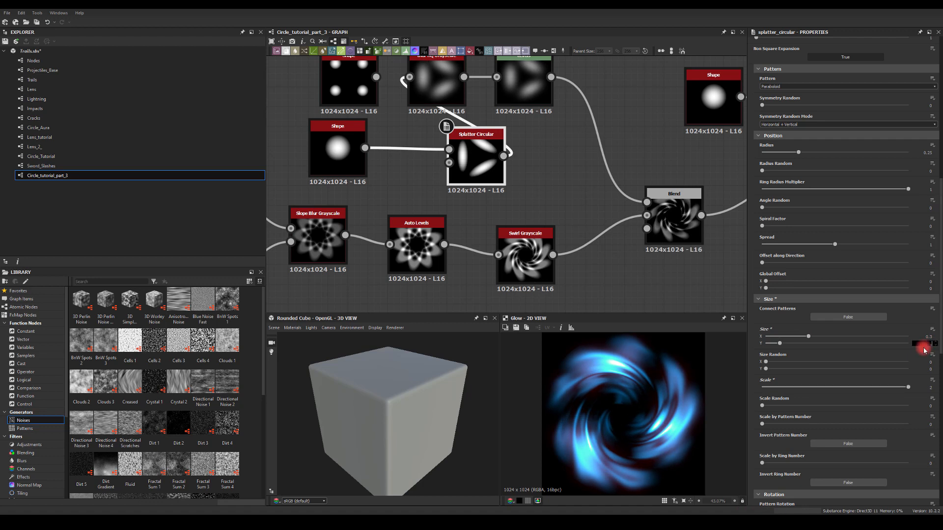
{"action": "left_click_drag", "start_coordinate": [884, 388], "coordinate": [830, 388]}
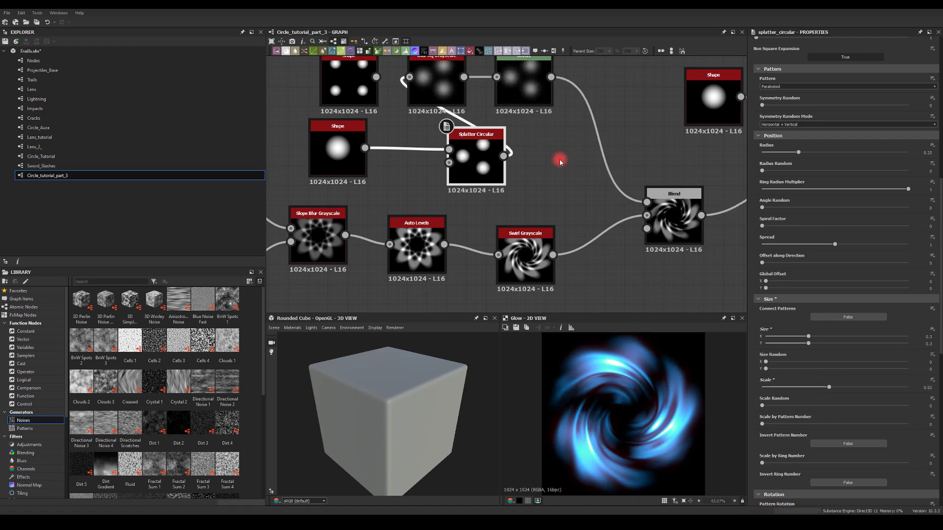
Compare the Glow outputs of the fiery, blue and purple variants in the 2D view.
{"action": "middle_click_drag", "start_coordinate": [585, 179], "coordinate": [467, 170]}
{"action": "scroll", "coordinate": [590, 179], "scroll_direction": "down", "scroll_amount": 7}
{"action": "middle_click_drag", "start_coordinate": [722, 224], "coordinate": [487, 209]}
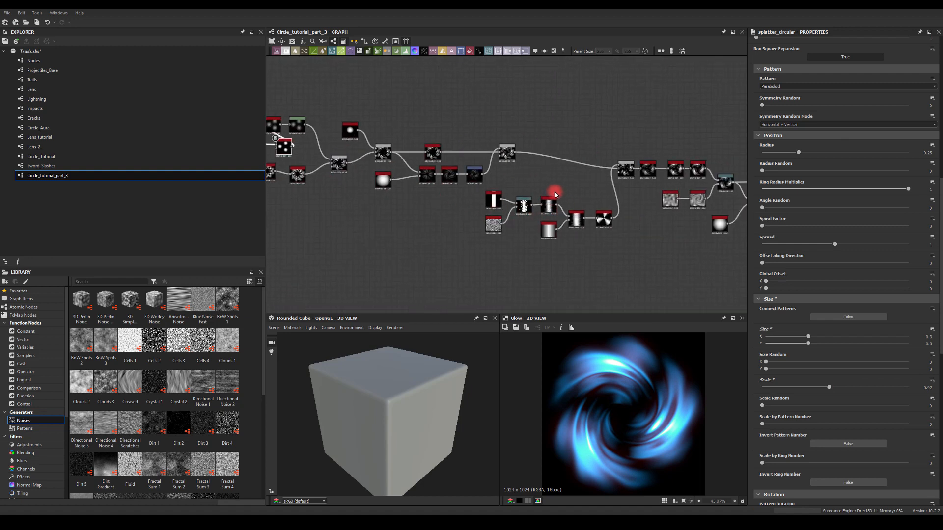
{"action": "middle_click_drag", "start_coordinate": [653, 201], "coordinate": [456, 195]}
{"action": "middle_click_drag", "start_coordinate": [722, 201], "coordinate": [510, 202]}
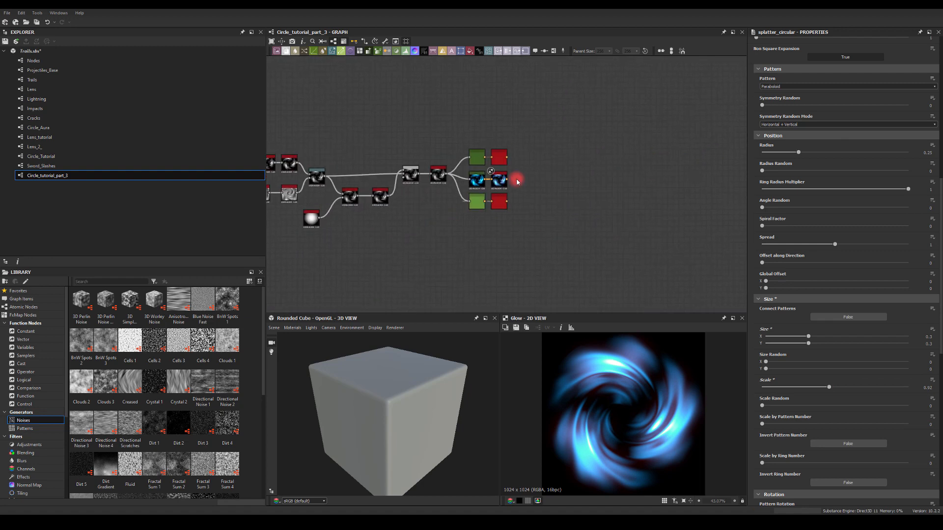
{"action": "left_click", "coordinate": [500, 159]}
{"action": "left_click", "coordinate": [503, 205]}
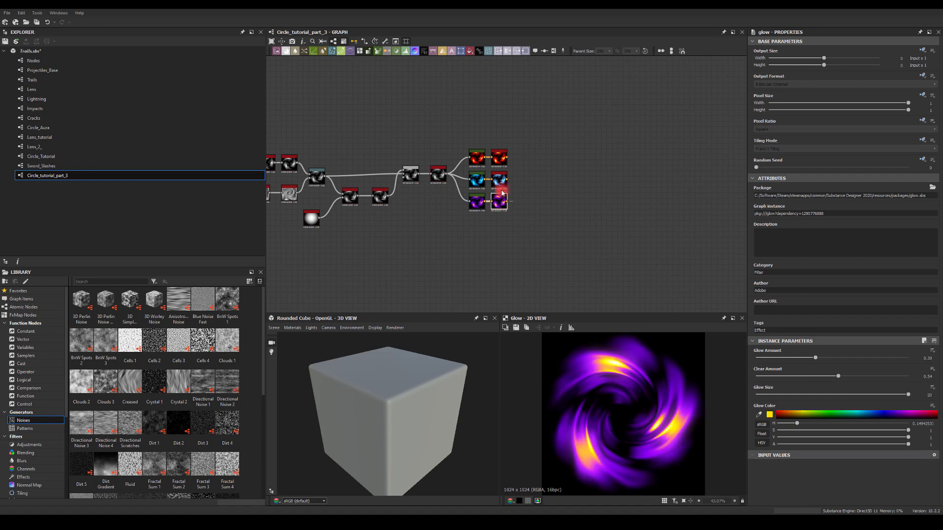
{"action": "scroll", "coordinate": [479, 248], "scroll_direction": "up", "scroll_amount": 5}
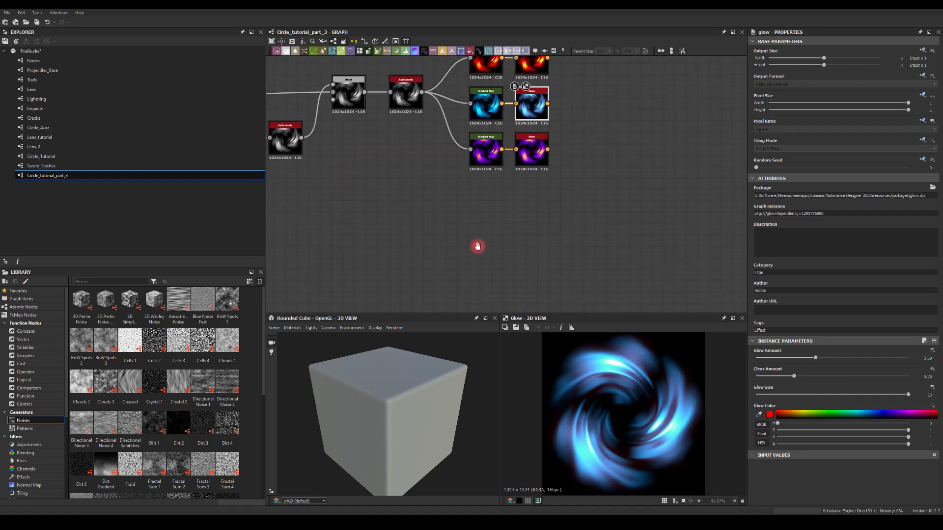
{"action": "left_click", "coordinate": [523, 117]}
{"action": "left_click", "coordinate": [518, 162]}
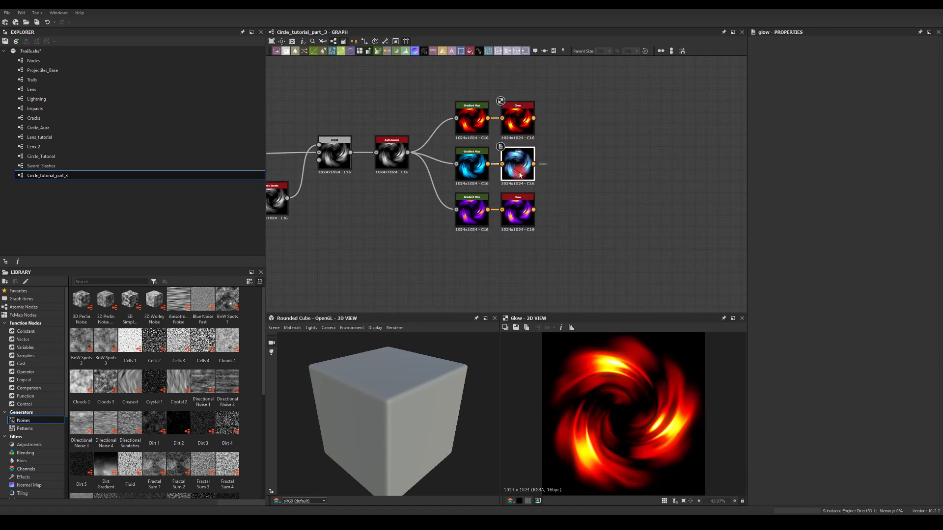
{"action": "left_click", "coordinate": [518, 208]}
{"action": "double_click", "coordinate": [521, 163]}
{"action": "left_click", "coordinate": [518, 123]}
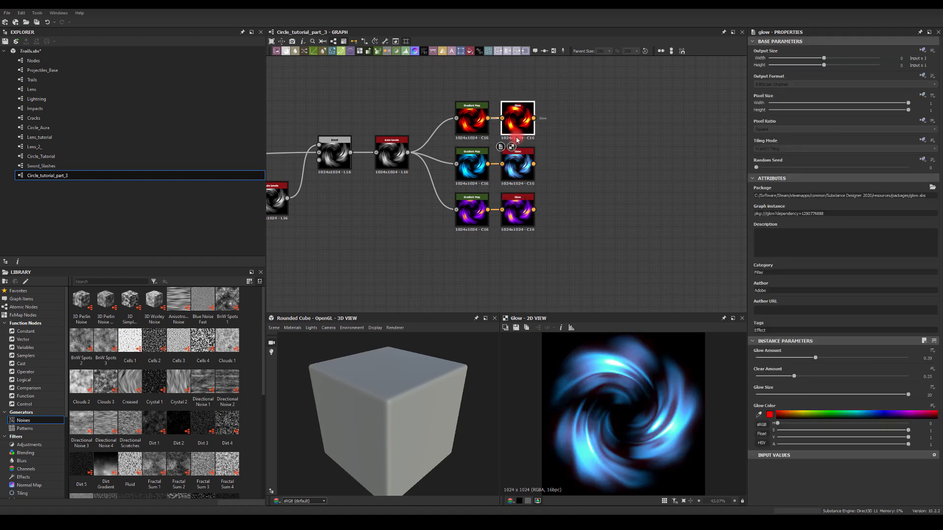
Line up the single-dot Shape and Splatter Circular before Blur HQ Grayscale, with the disconnected four-dot Shape moved below them.
{"action": "middle_click_drag", "start_coordinate": [491, 226], "coordinate": [613, 232]}
{"action": "scroll", "coordinate": [544, 226], "scroll_direction": "down", "scroll_amount": 4}
{"action": "middle_click_drag", "start_coordinate": [381, 136], "coordinate": [602, 102]}
{"action": "middle_click_drag", "start_coordinate": [334, 86], "coordinate": [547, 152]}
{"action": "left_click_drag", "start_coordinate": [497, 140], "coordinate": [492, 135]}
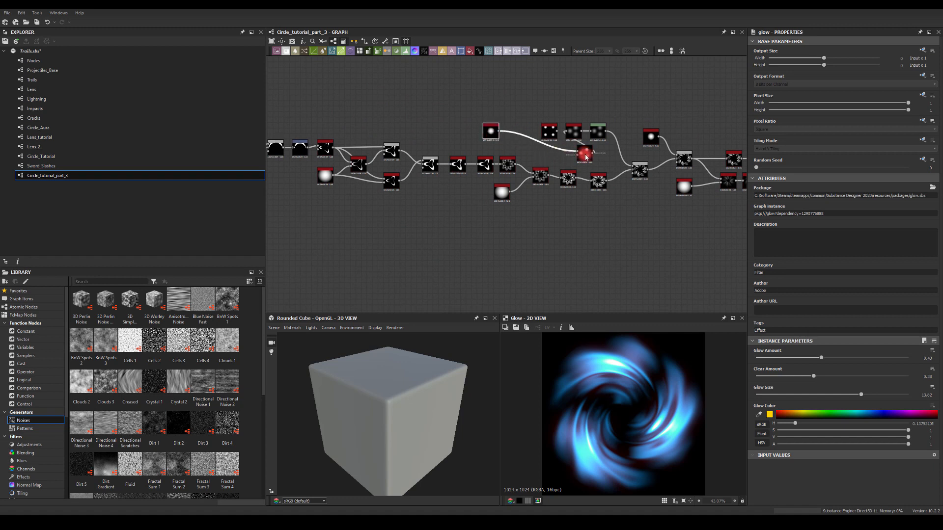
{"action": "left_click_drag", "start_coordinate": [585, 155], "coordinate": [542, 151]}
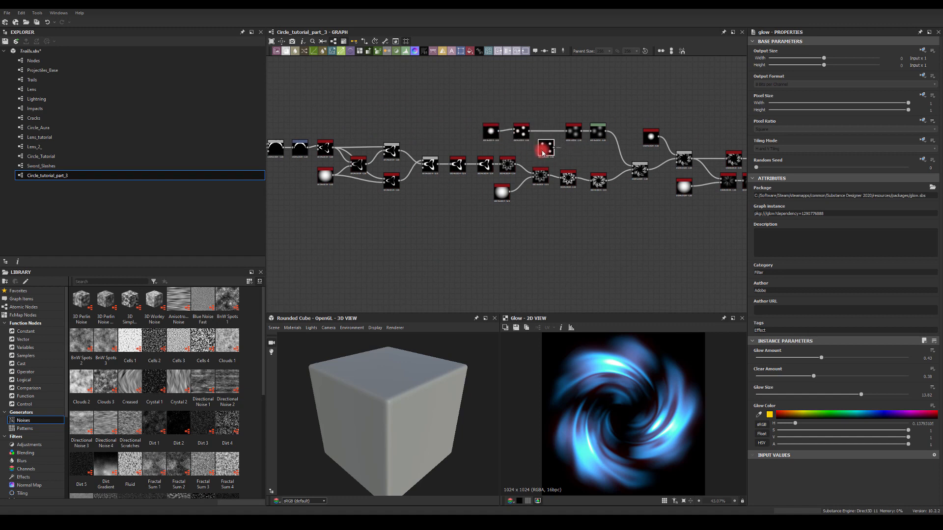
Look over the finished graph and nudge the last two nodes of the lower stripe branch closer to the nodes feeding them.
{"action": "scroll", "coordinate": [449, 160], "scroll_direction": "down", "scroll_amount": 3}
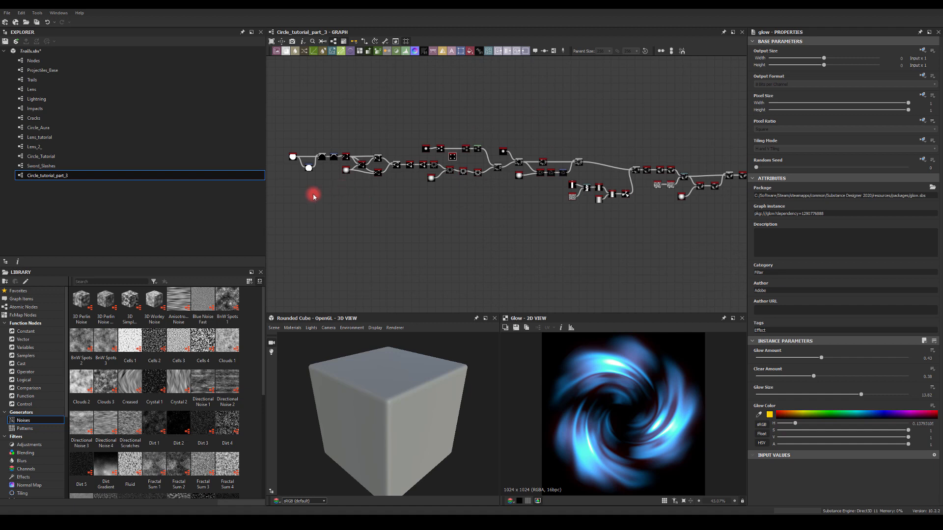
{"action": "middle_click_drag", "start_coordinate": [398, 188], "coordinate": [570, 192]}
{"action": "scroll", "coordinate": [606, 189], "scroll_direction": "up", "scroll_amount": 4}
{"action": "middle_click_drag", "start_coordinate": [624, 157], "coordinate": [636, 199]}
{"action": "mouse_move", "coordinate": [737, 230]}
{"action": "middle_mouse_down"}
{"action": "mouse_move", "coordinate": [527, 237]}
{"action": "mouse_move", "coordinate": [480, 217]}
{"action": "middle_mouse_up"}
{"action": "middle_click_drag", "start_coordinate": [581, 239], "coordinate": [455, 235]}
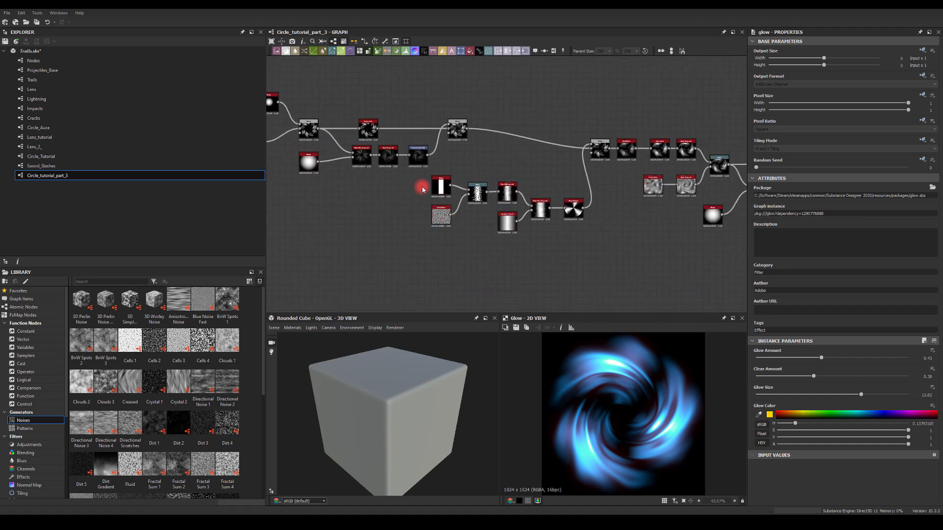
{"action": "left_click_drag", "start_coordinate": [574, 183], "coordinate": [543, 210]}
{"action": "left_click_drag", "start_coordinate": [540, 210], "coordinate": [533, 207]}
{"action": "middle_click_drag", "start_coordinate": [539, 221], "coordinate": [445, 211]}
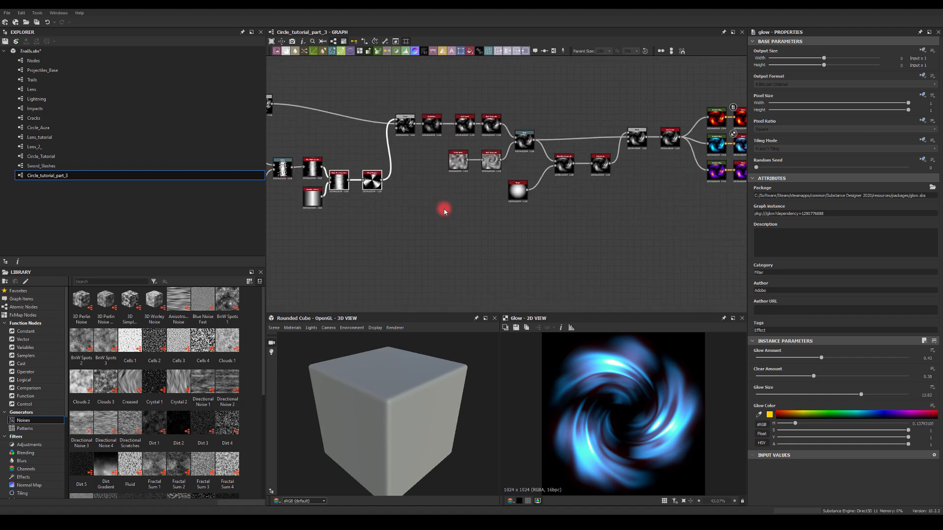
{"action": "middle_click_drag", "start_coordinate": [622, 249], "coordinate": [460, 237]}
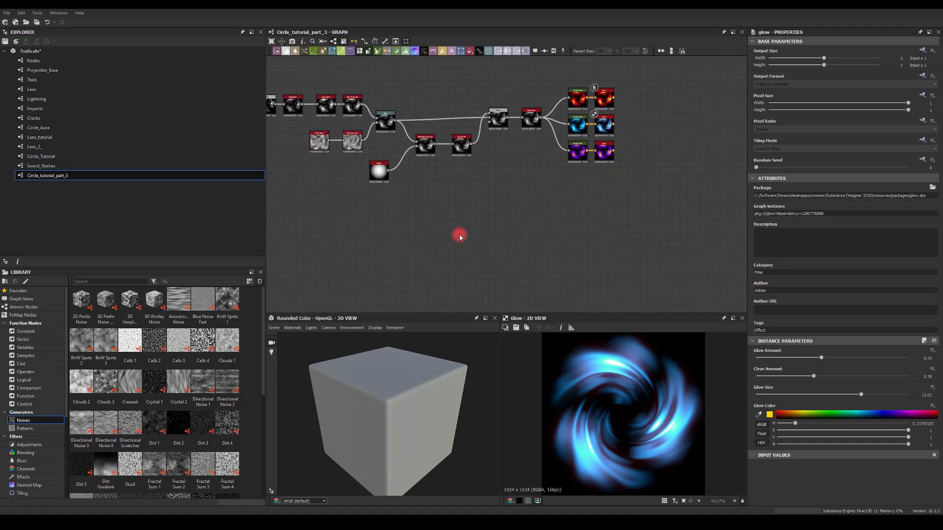